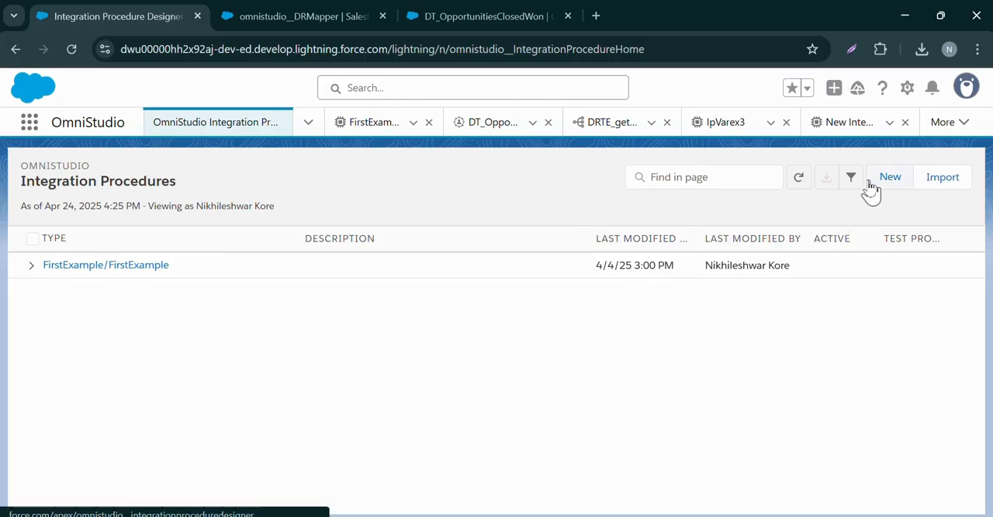
Create a new integration procedure and name it IPExample-2
left_click(869, 181)
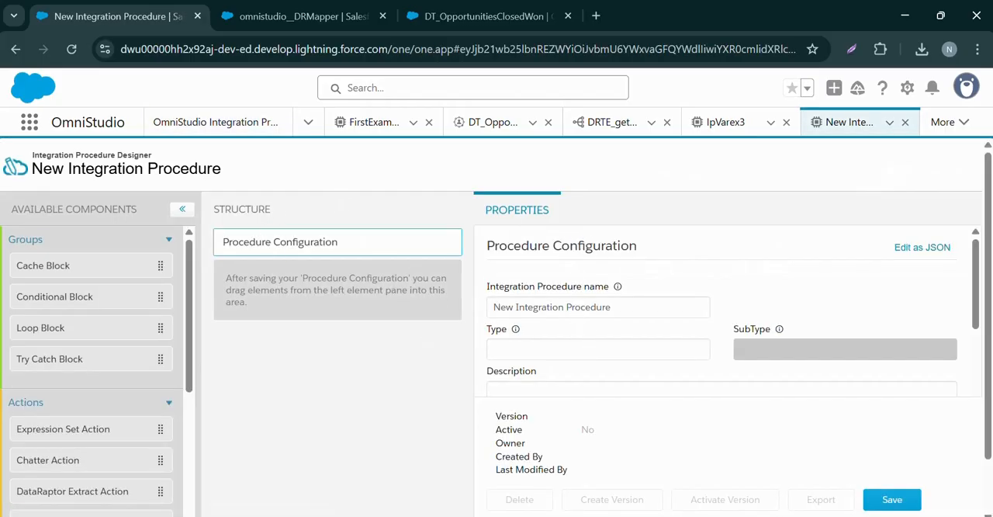
left_click(577, 297)
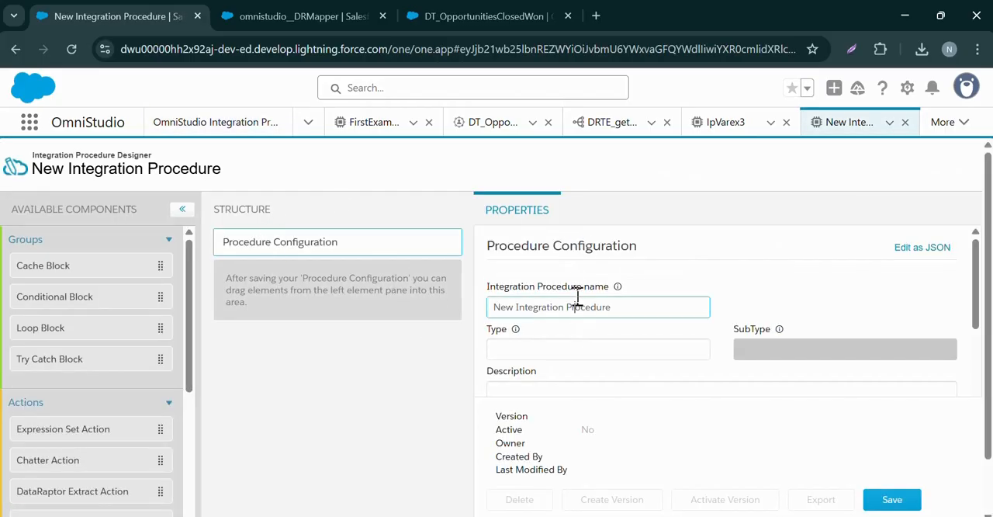
triple_click(577, 297)
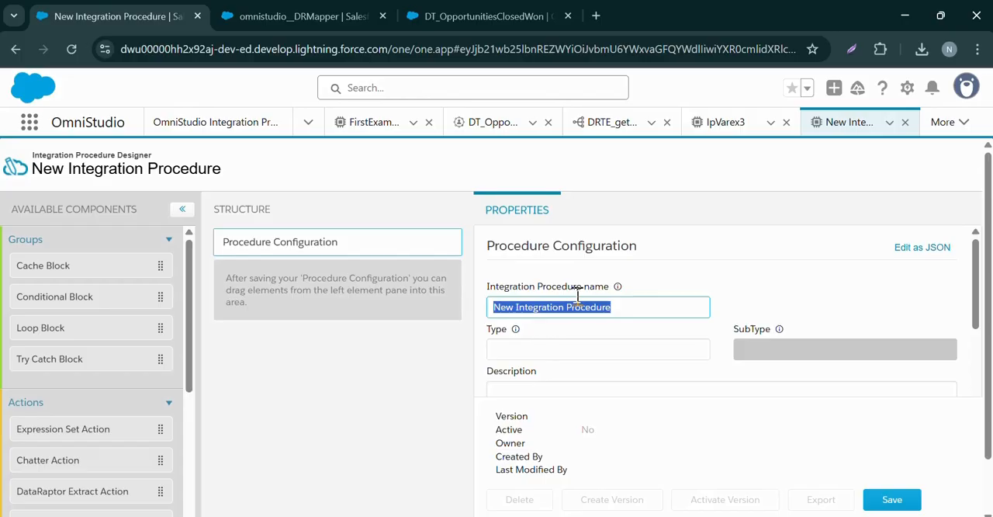
type("Ip")
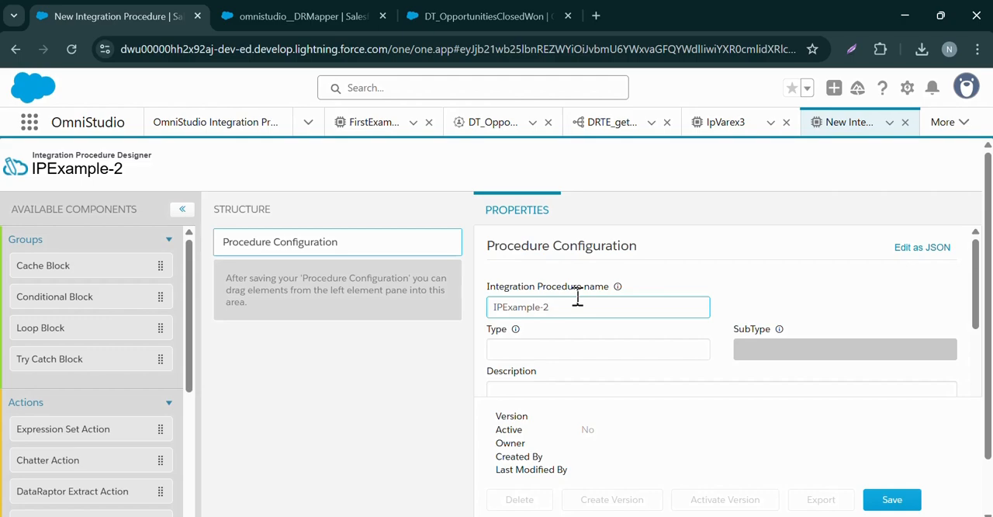
Set the procedure's Type to SearchRecords and SubType to GetAccOppCont, and save the configuration
left_click(544, 354)
type("SearchRecords")
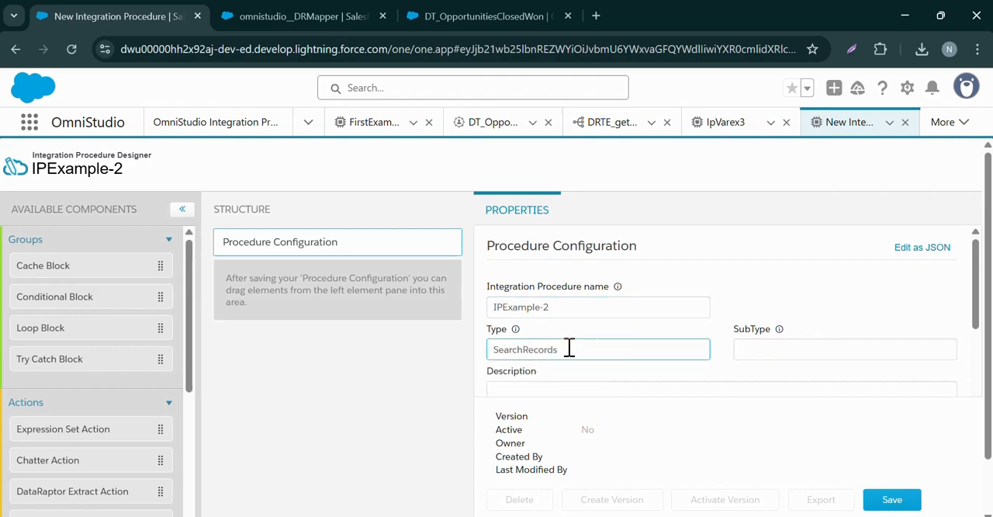
left_click(795, 353)
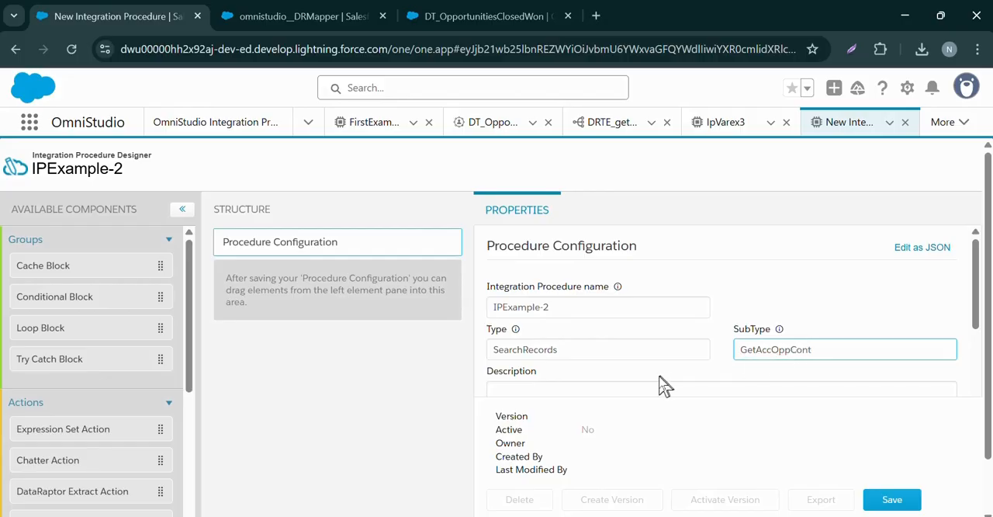
scroll(659, 386, "down", 3)
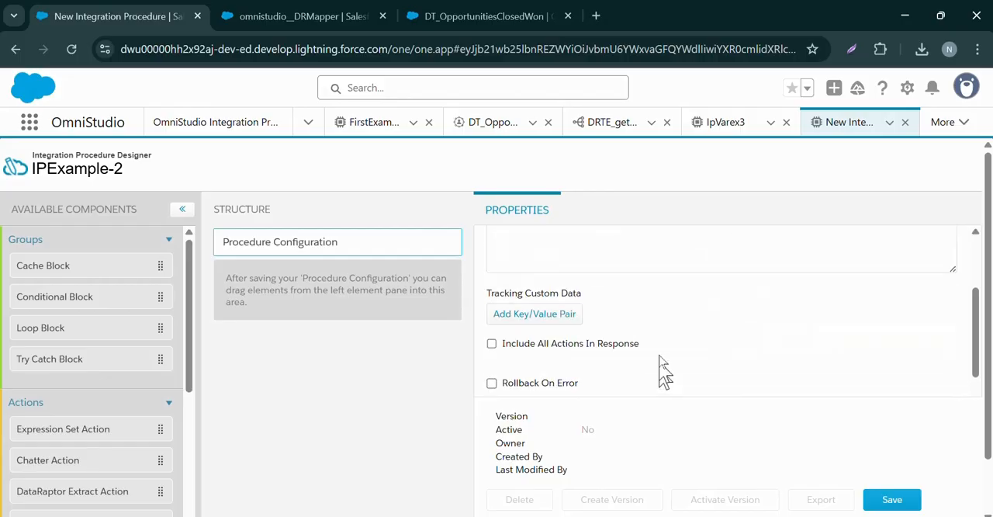
scroll(660, 332, "up", 3)
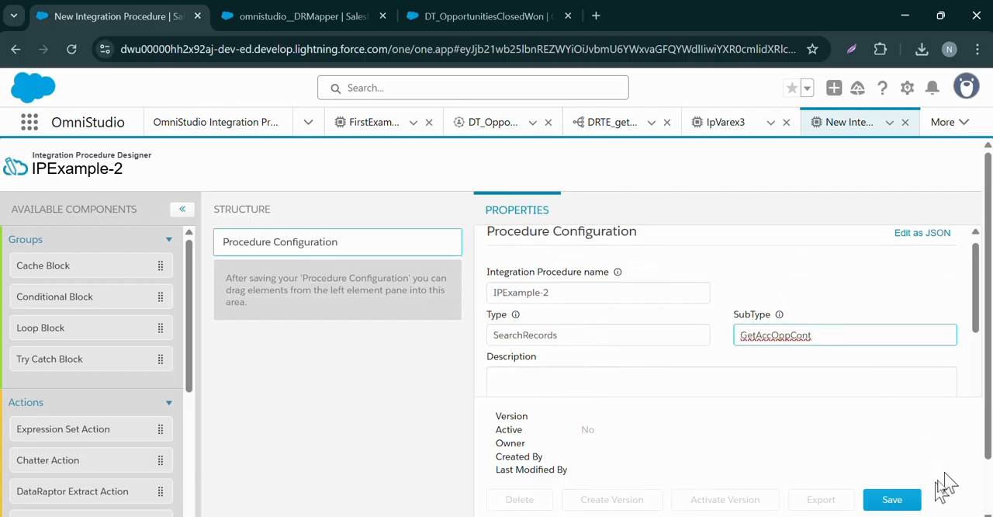
left_click(884, 501)
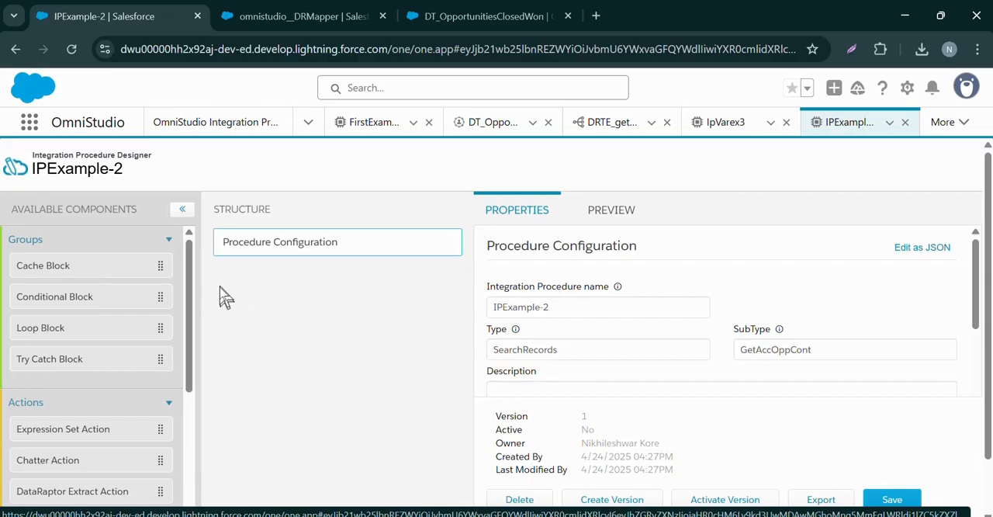
Add a DataRaptor Extract Action to the structure below Procedure Configuration
scroll(271, 287, "down", 1)
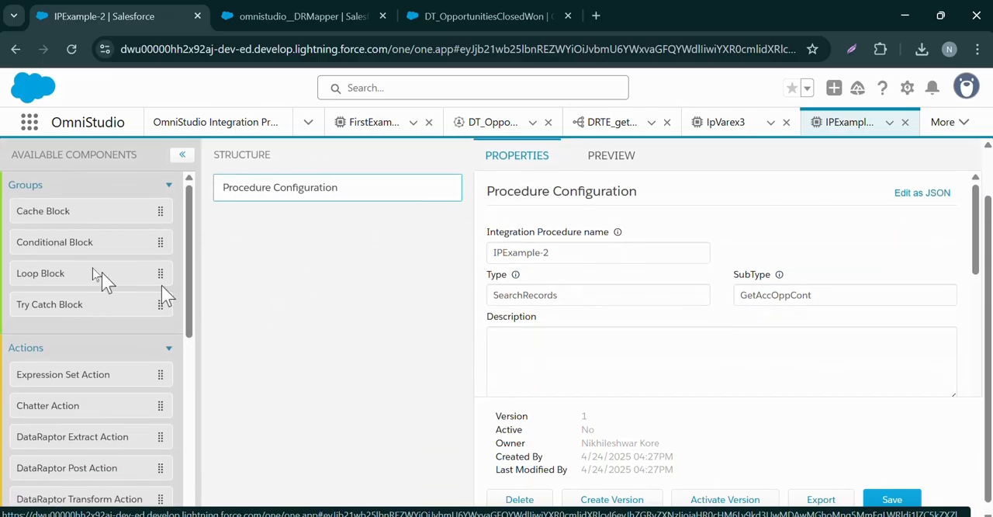
scroll(97, 263, "up", 1)
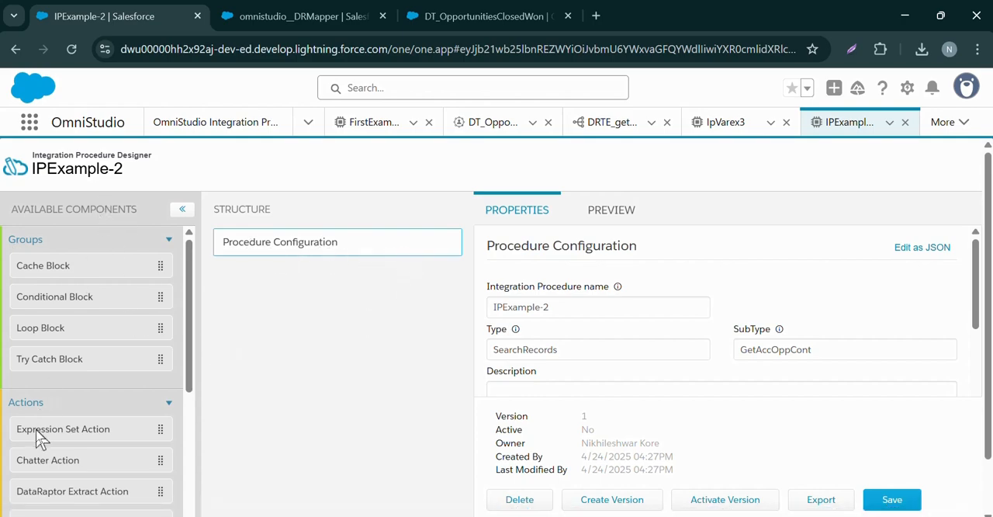
scroll(40, 423, "down", 1)
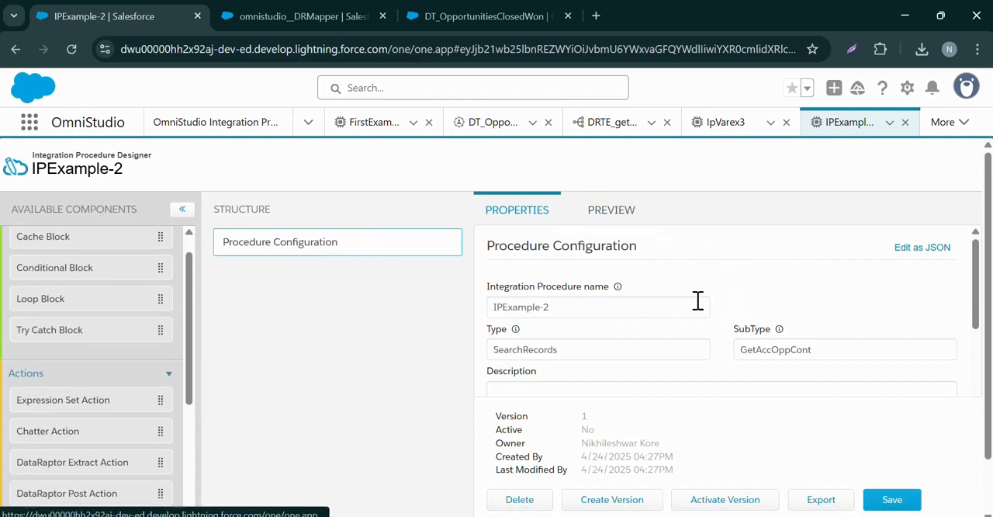
scroll(318, 279, "down", 1)
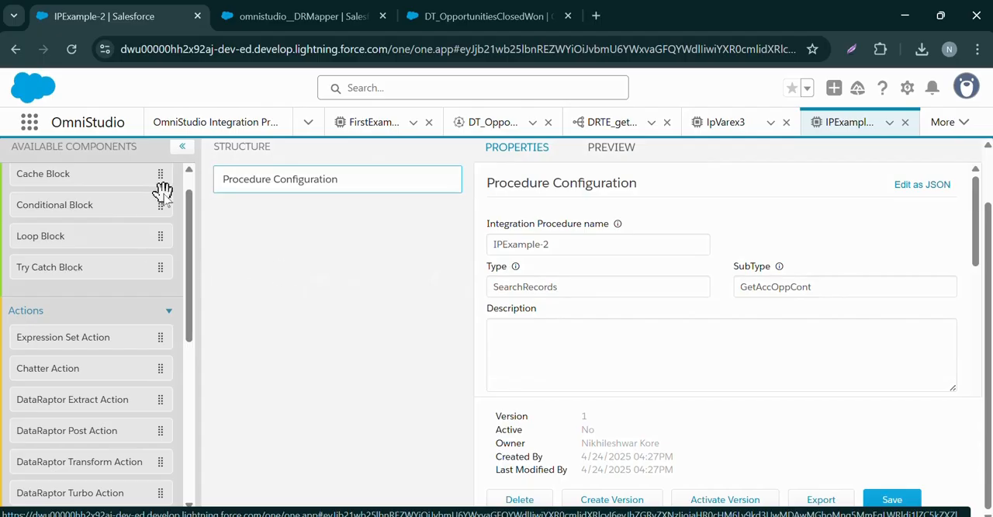
scroll(82, 326, "down", 2)
scroll(82, 330, "down", 1)
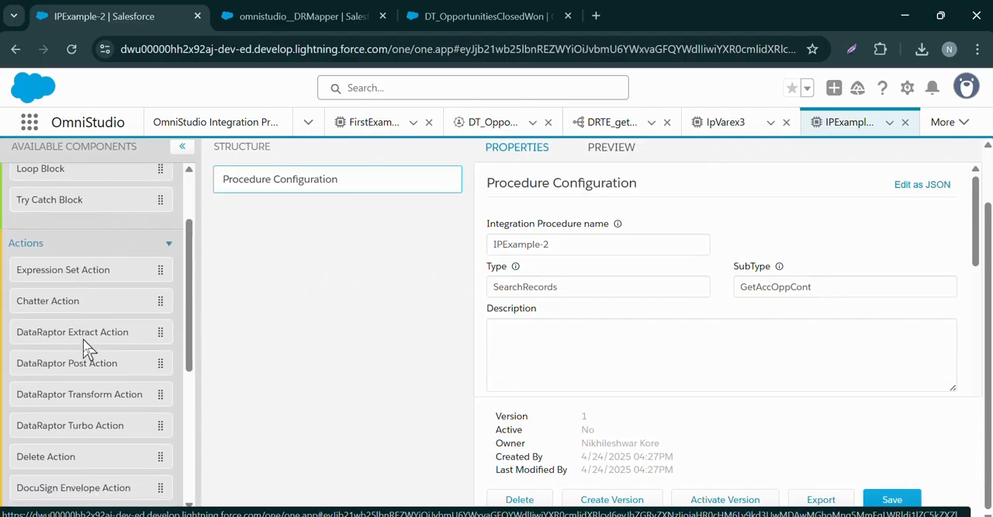
left_click_drag(94, 344, 294, 246)
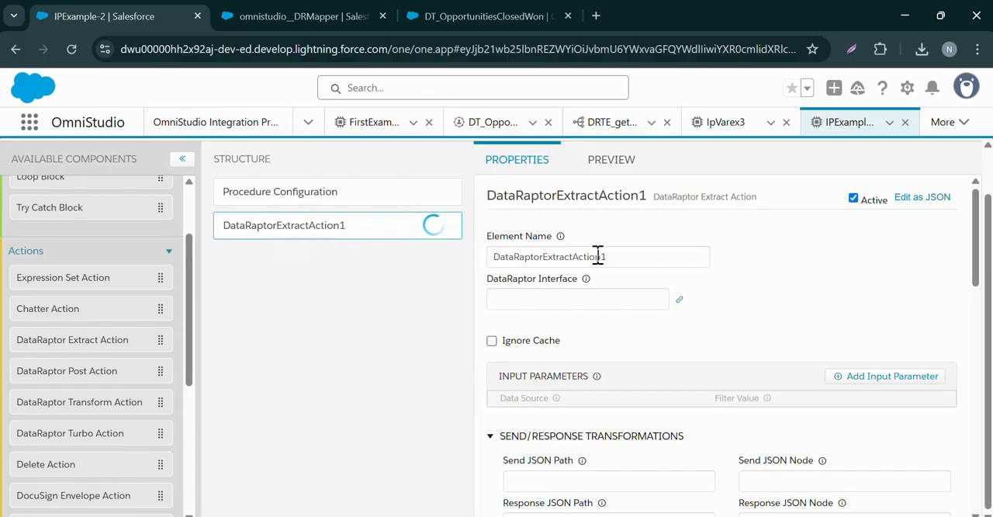
Set the extract action's DataRaptor Interface to DRTE_getAccountsContOpp
mouse_move(585, 281)
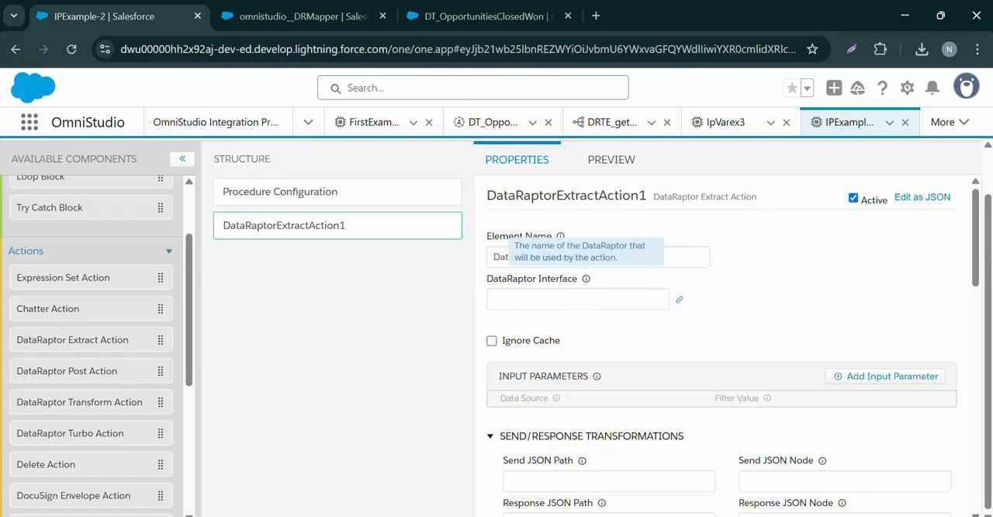
left_click(585, 300)
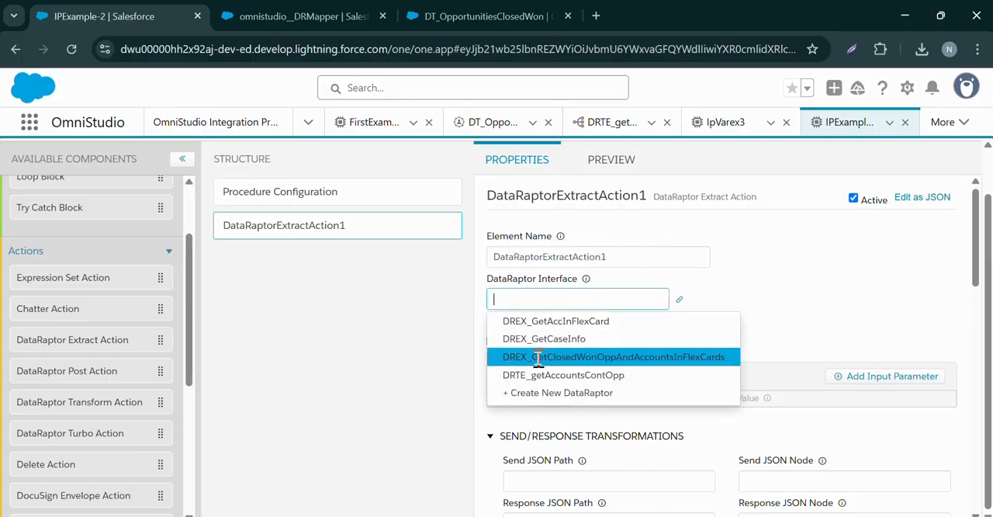
left_click(497, 379)
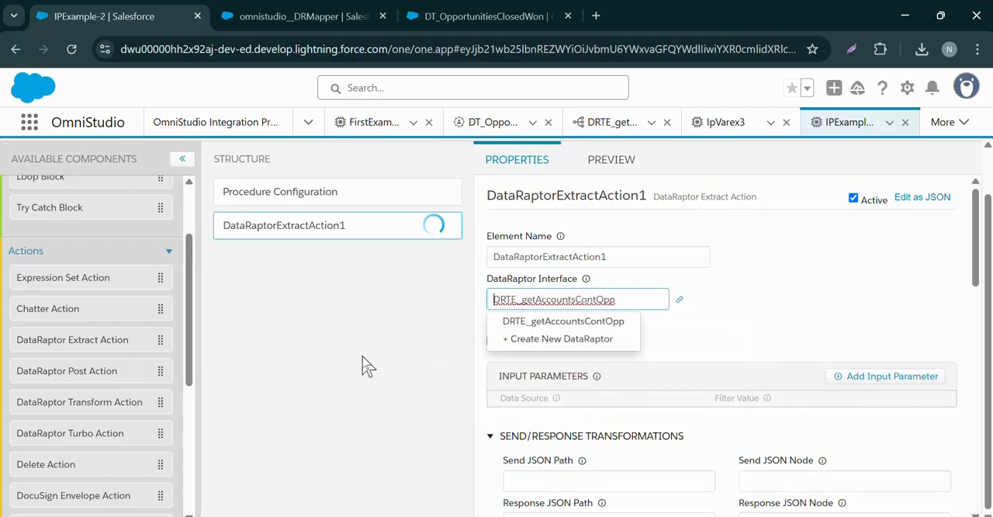
left_click(759, 318)
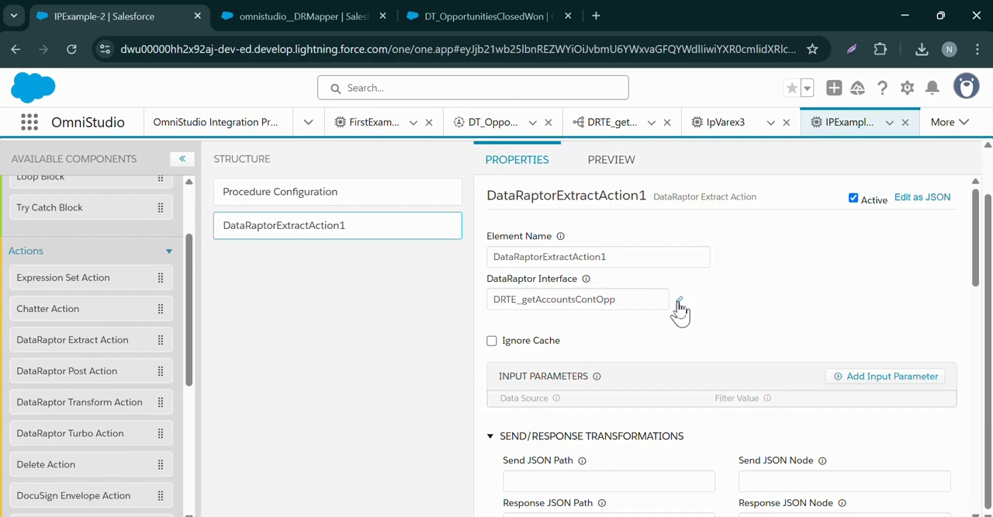
Open the linked DataRaptor DRTE_getAccountsContOpp and review its Account, Contact and Opportunity extract steps and their filters
left_click(679, 302)
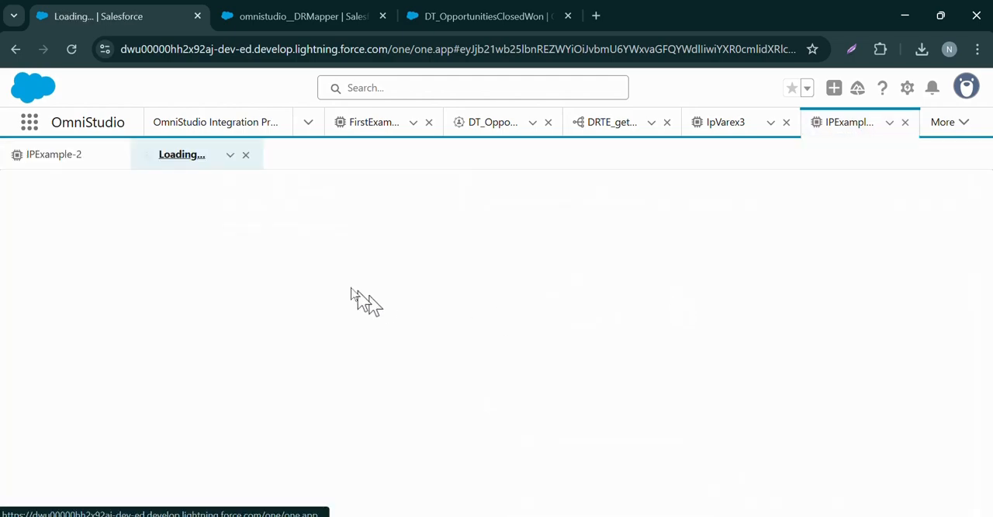
left_click(67, 160)
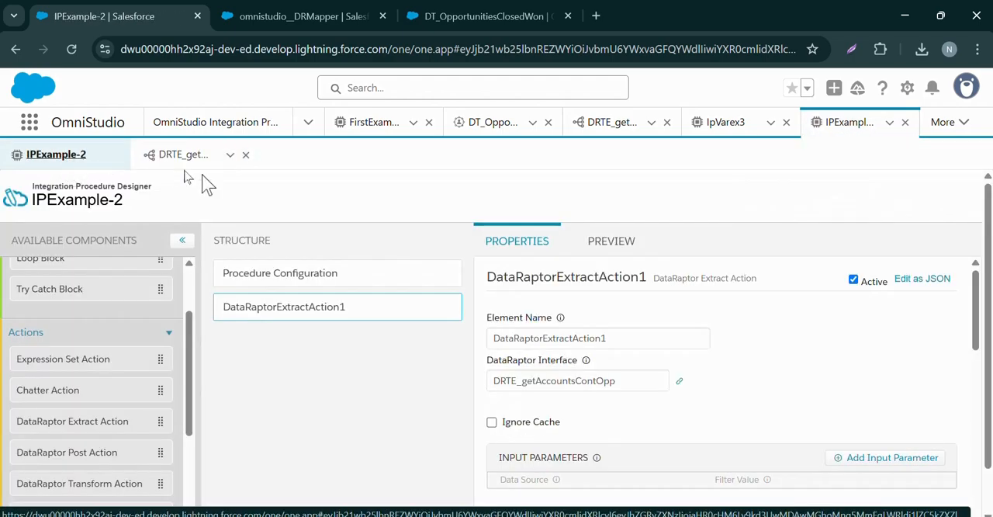
left_click(174, 155)
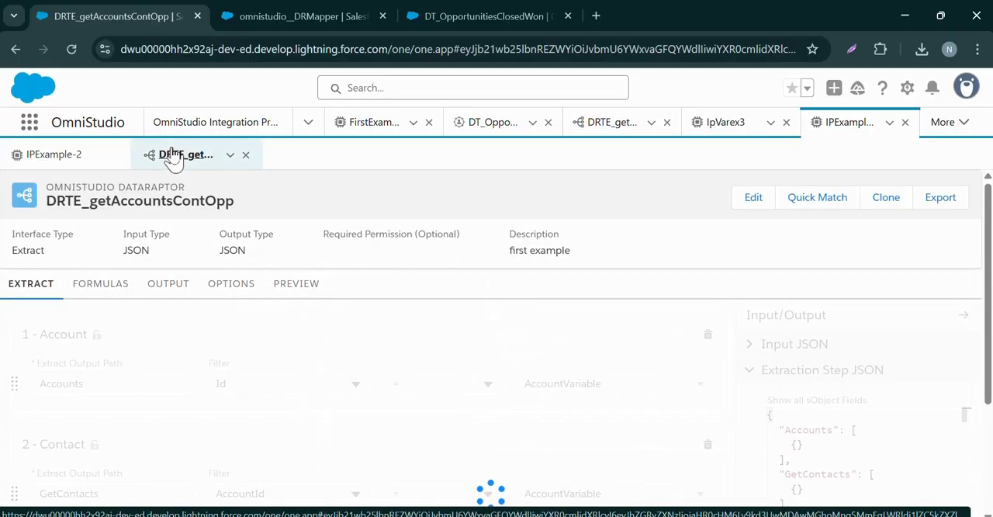
left_click(277, 292)
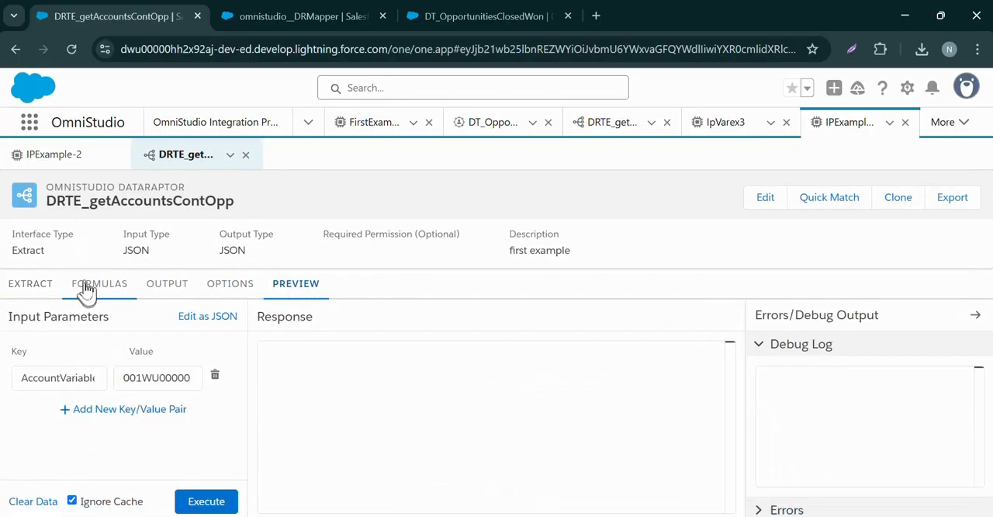
left_click(47, 291)
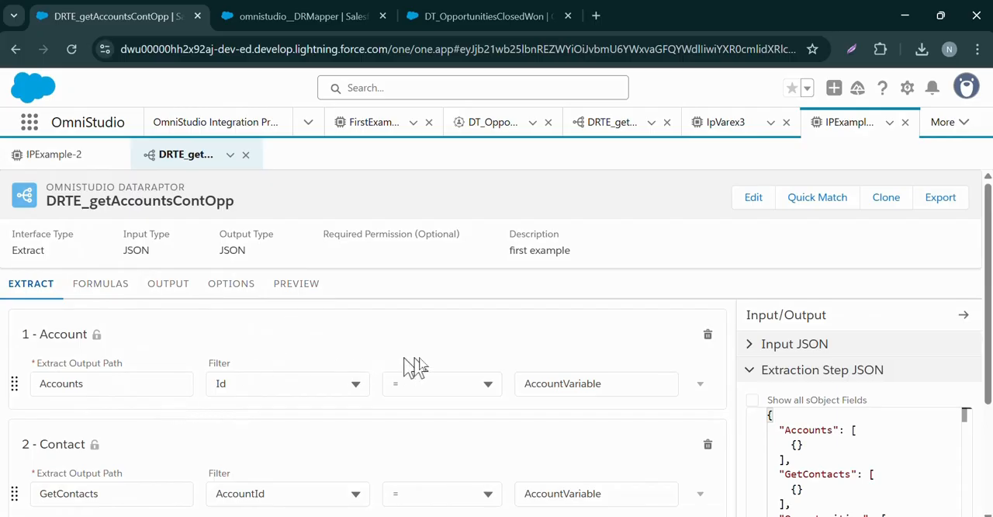
scroll(520, 358, "down", 1)
scroll(520, 358, "down", 3)
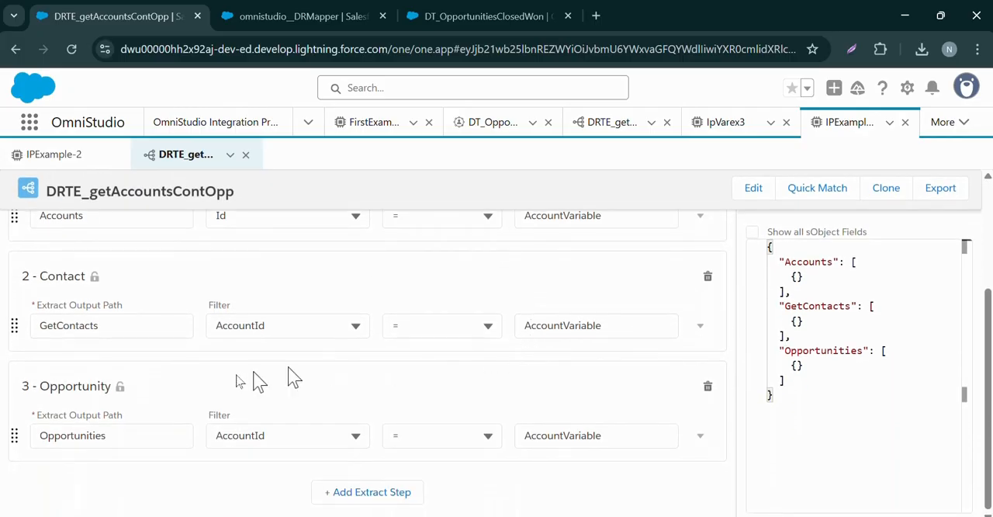
scroll(200, 277, "up", 5)
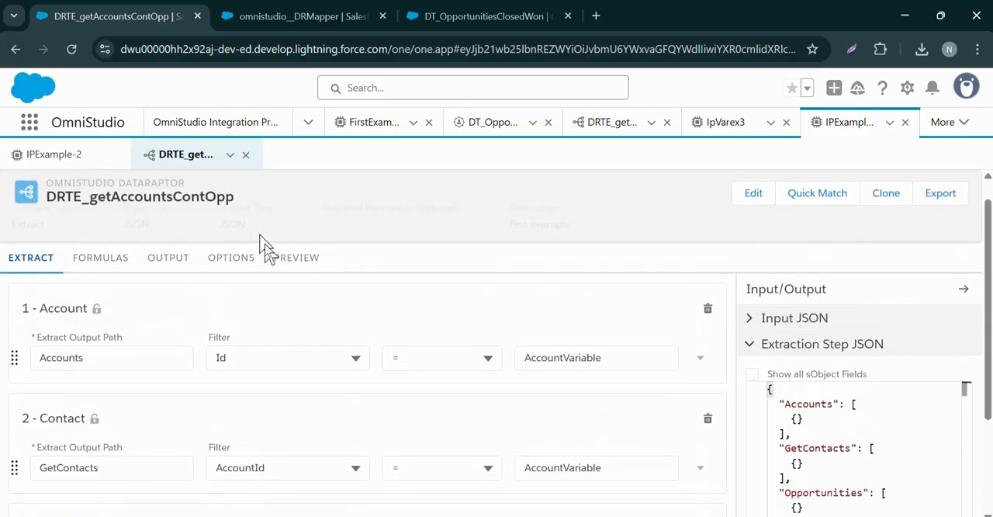
Execute the DataRaptor preview with the existing AccountVariable input and examine the JSON response
left_click(286, 280)
left_click(204, 501)
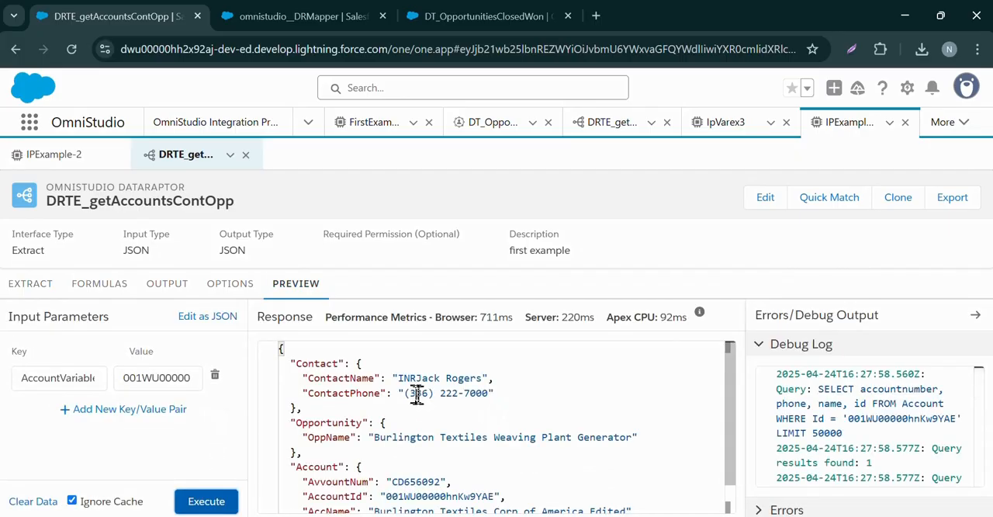
scroll(417, 394, "down", 1)
scroll(354, 442, "up", 1)
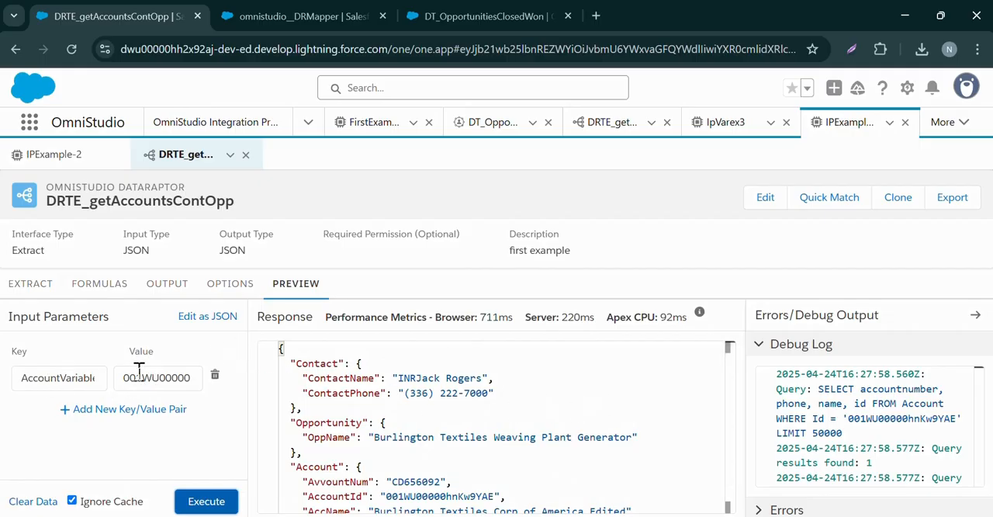
Return to IPExample-2 and add an empty input parameter row to the DataRaptor Extract Action
left_click(72, 158)
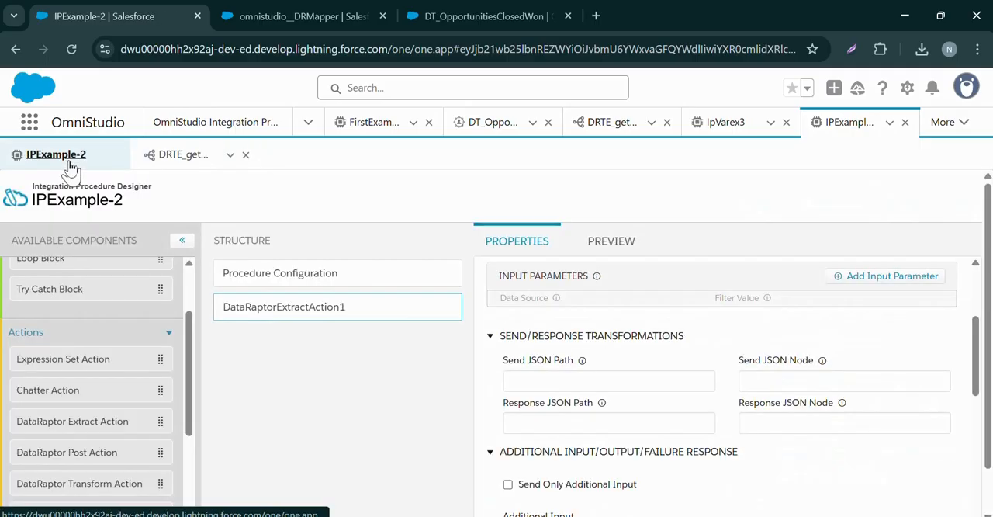
scroll(501, 333, "up", 3)
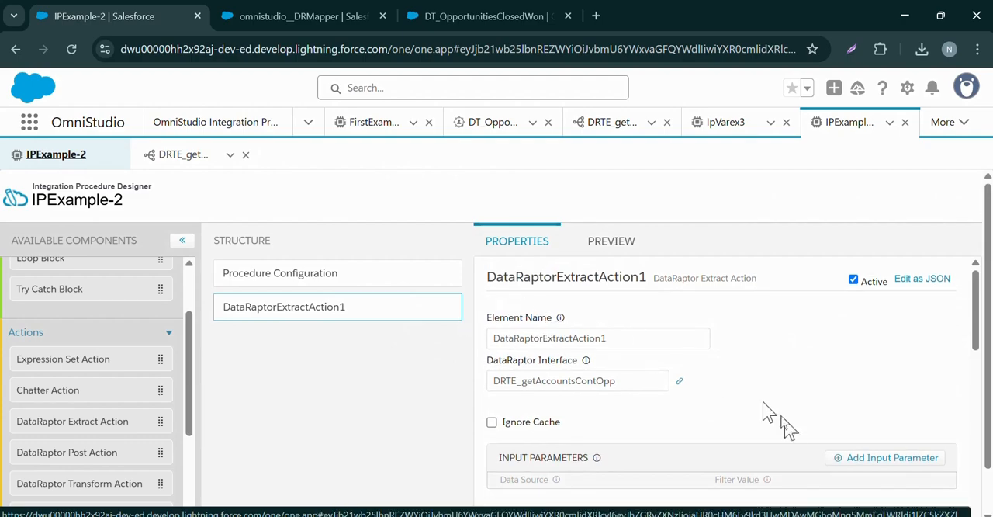
left_click(846, 460)
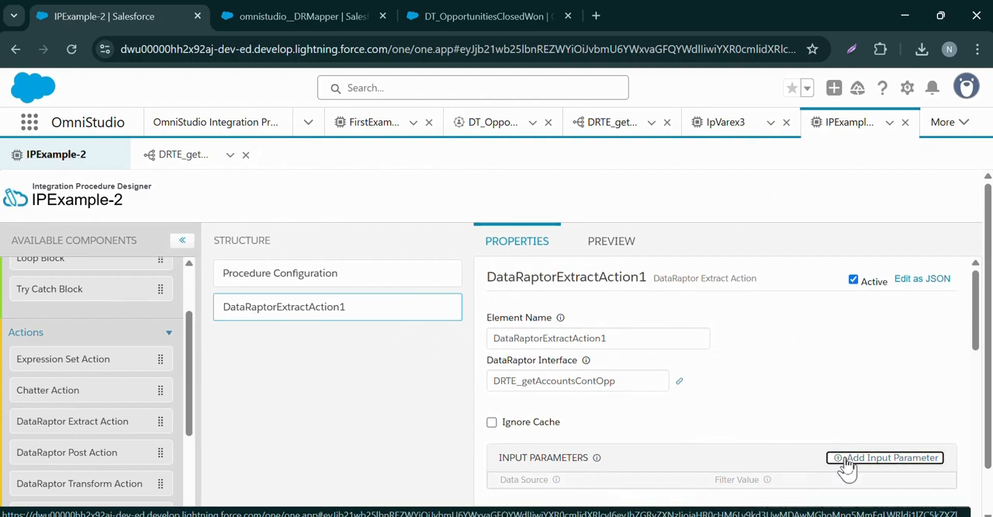
scroll(756, 439, "down", 2)
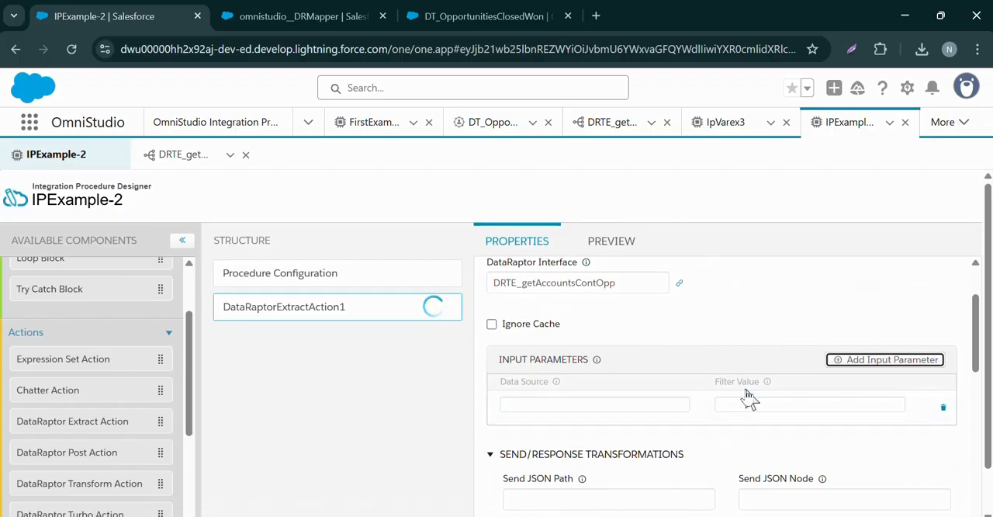
mouse_move(766, 384)
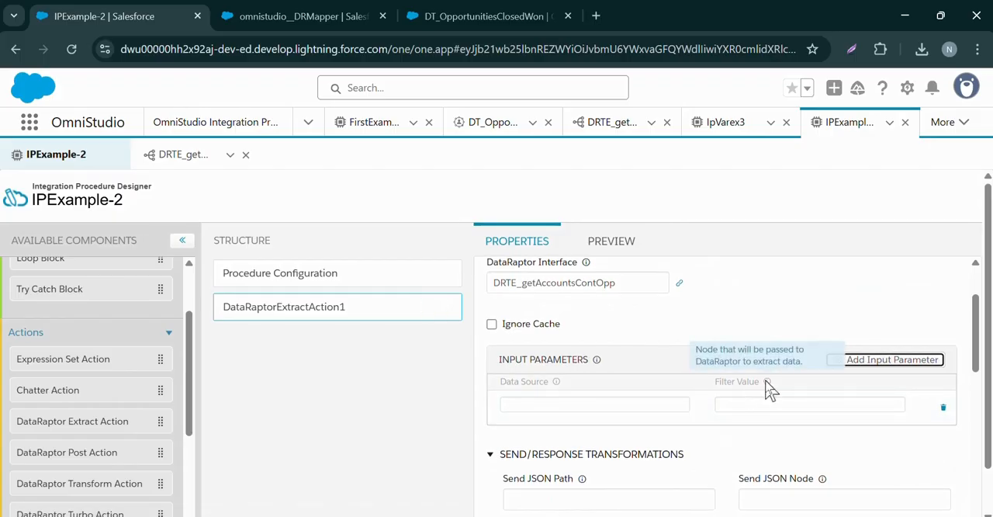
Set the input parameter's Filter Value to AccountVariable, copied from the DRTE_getAccountsContOpp preview key
left_click(180, 156)
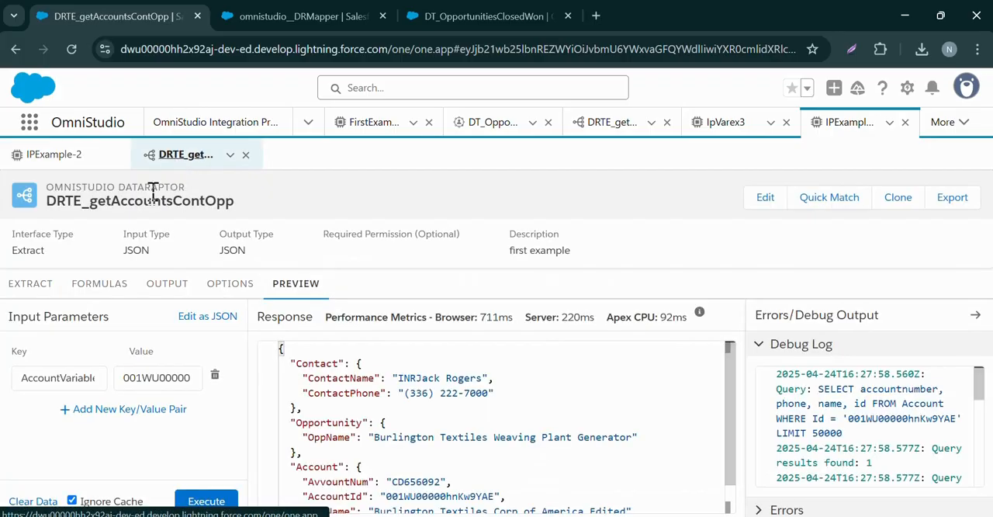
left_click(29, 283)
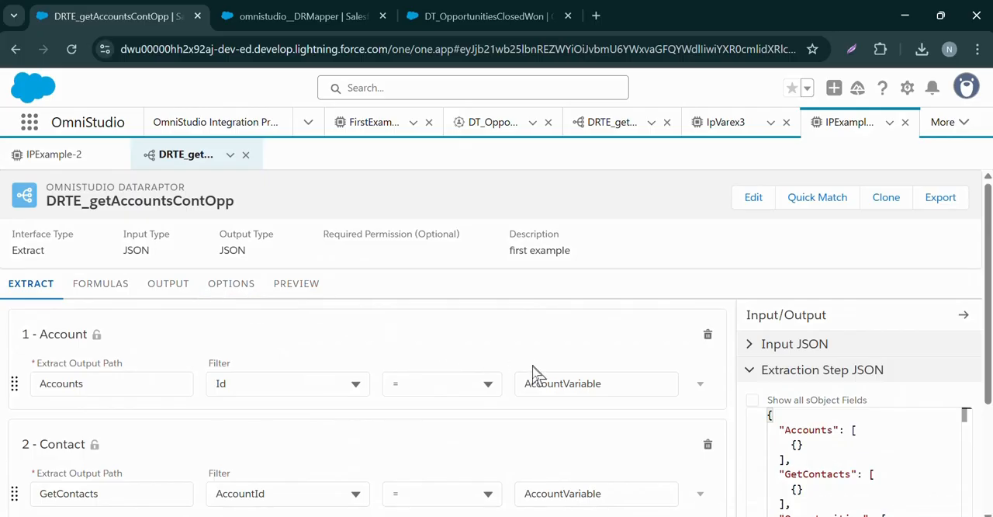
left_click(296, 283)
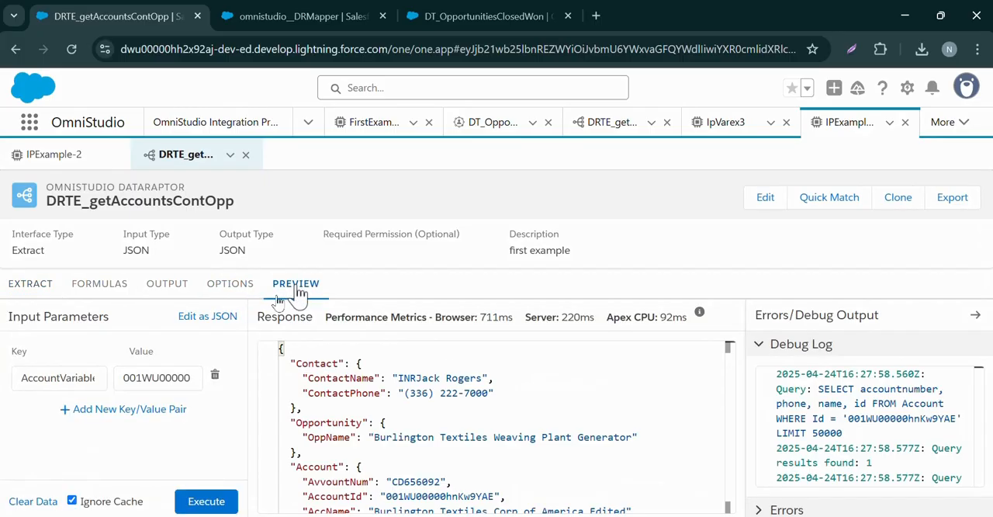
left_click(68, 375)
left_click(49, 156)
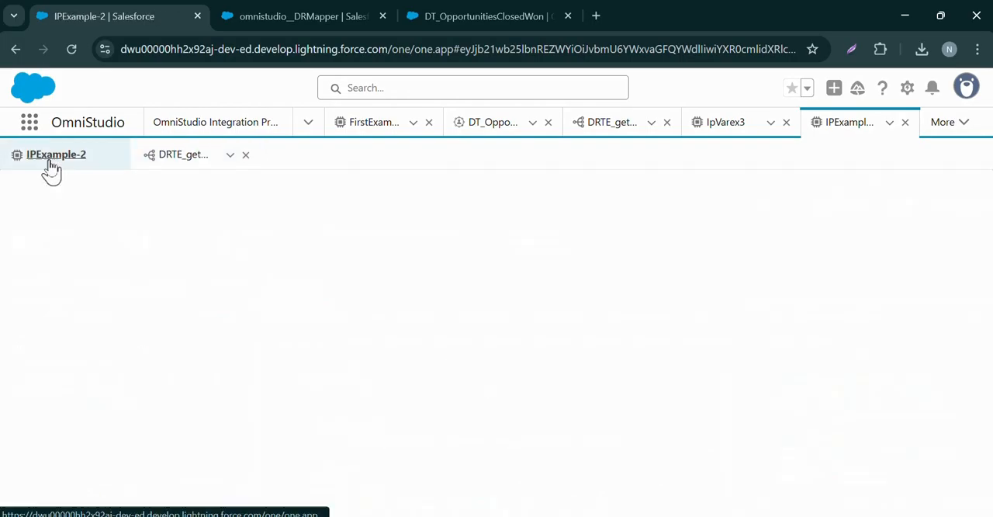
left_click(741, 401)
type("AccountVariable")
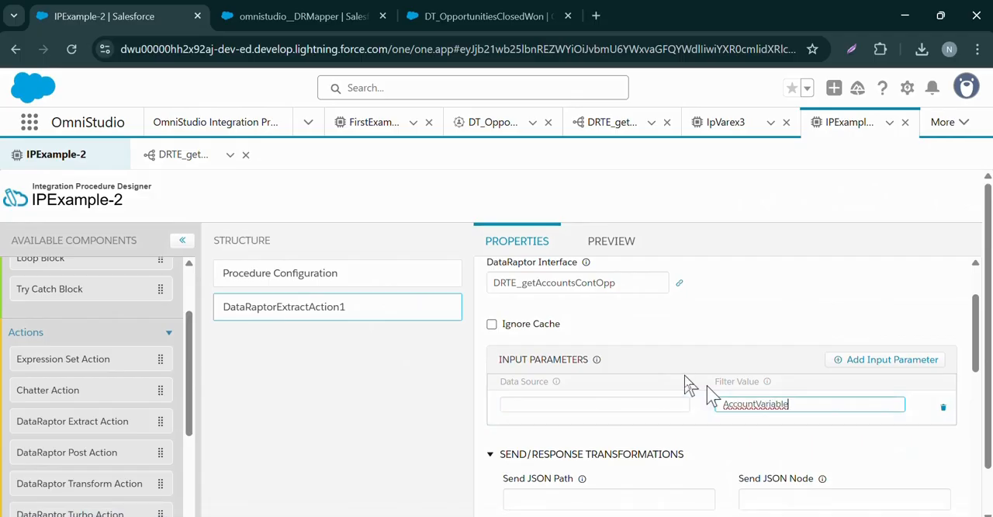
left_click(191, 164)
double_click(77, 375)
key("ctrl+c")
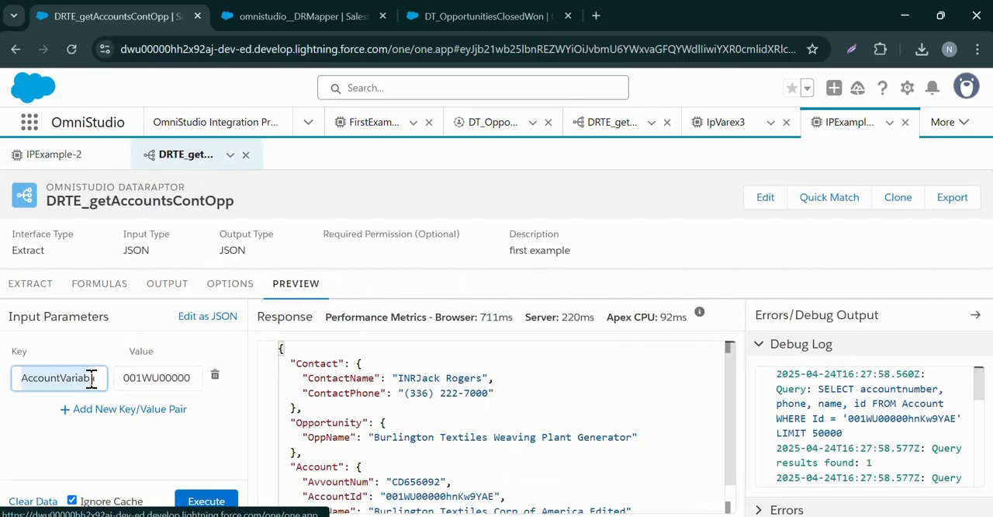
left_click(67, 158)
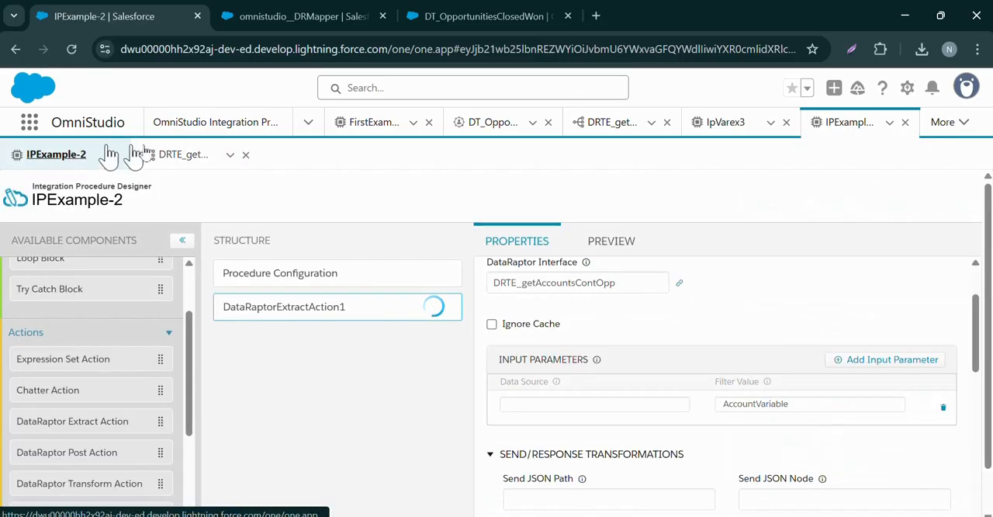
left_click(601, 402)
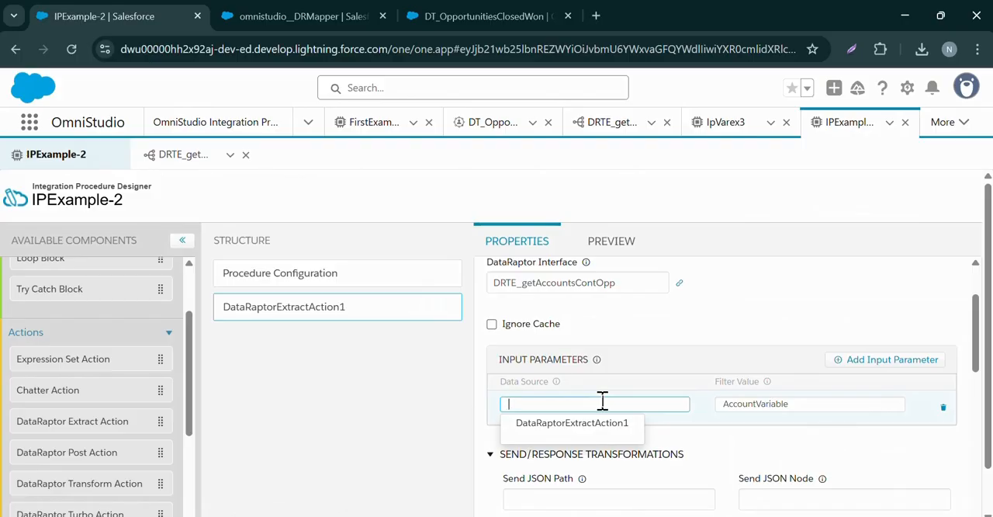
type("''")
key("ctrl+v")
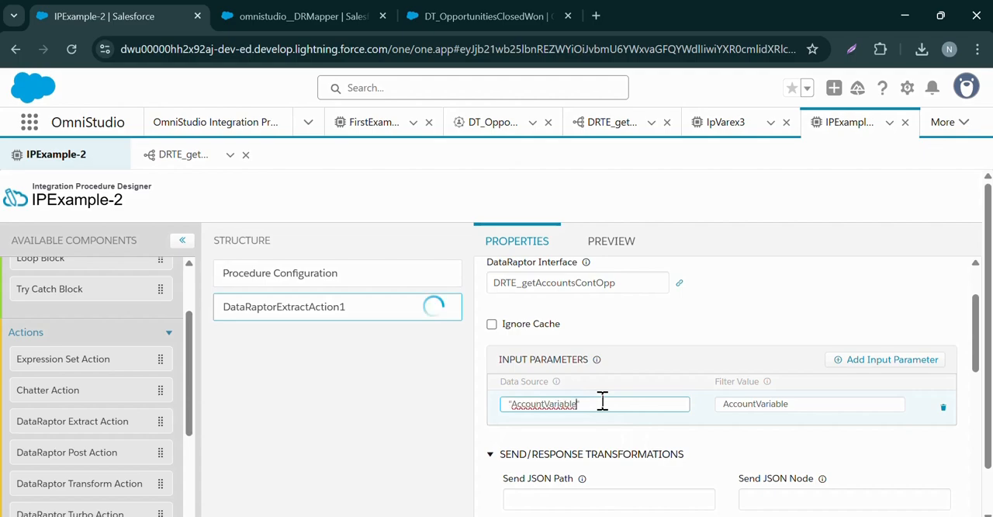
key("ctrl+z")
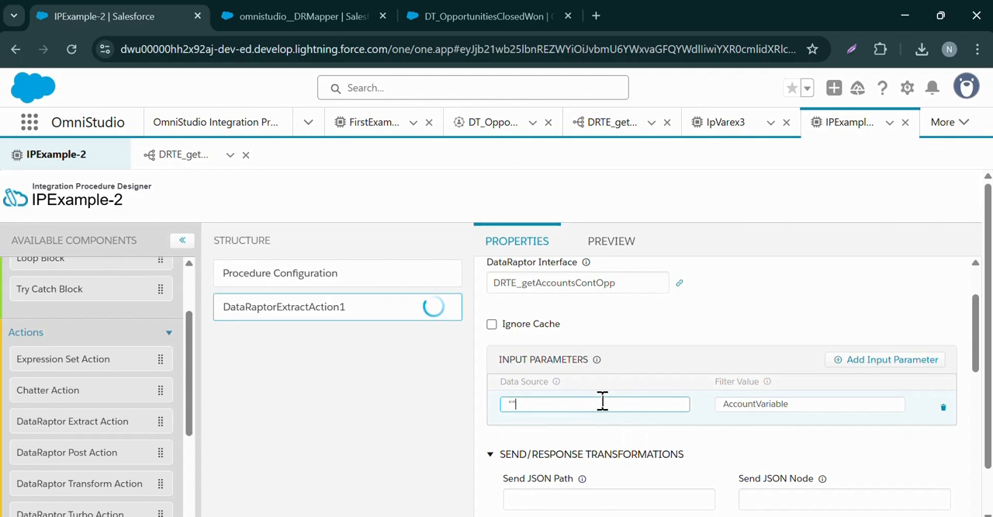
Set the input parameter's Data Source to the account record ID from the DataRaptor preview, enclosed in double quotes
left_click(184, 155)
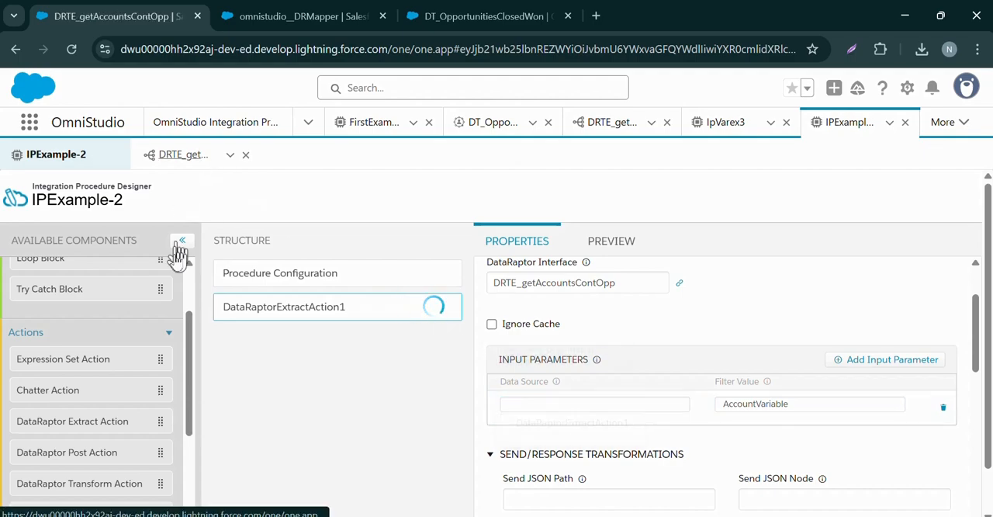
double_click(150, 377)
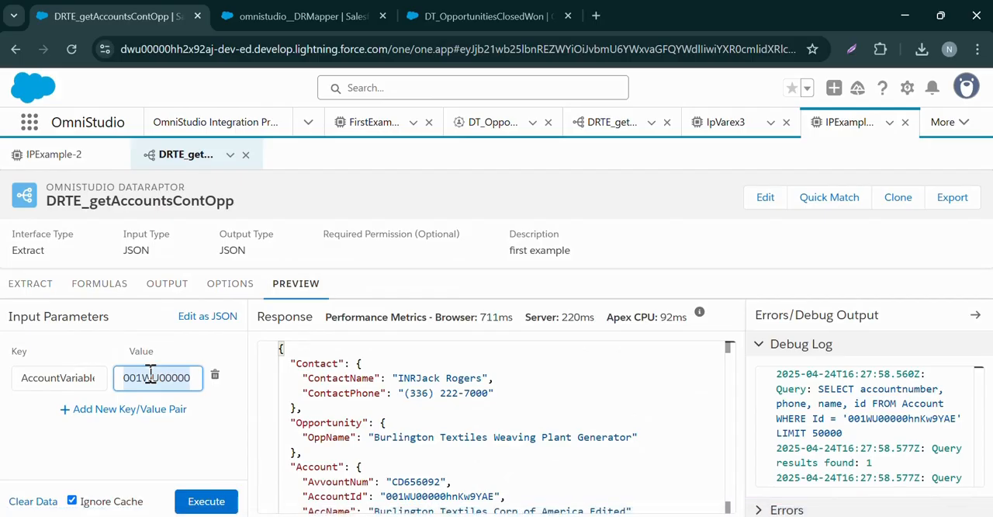
left_click(54, 155)
left_click(582, 403)
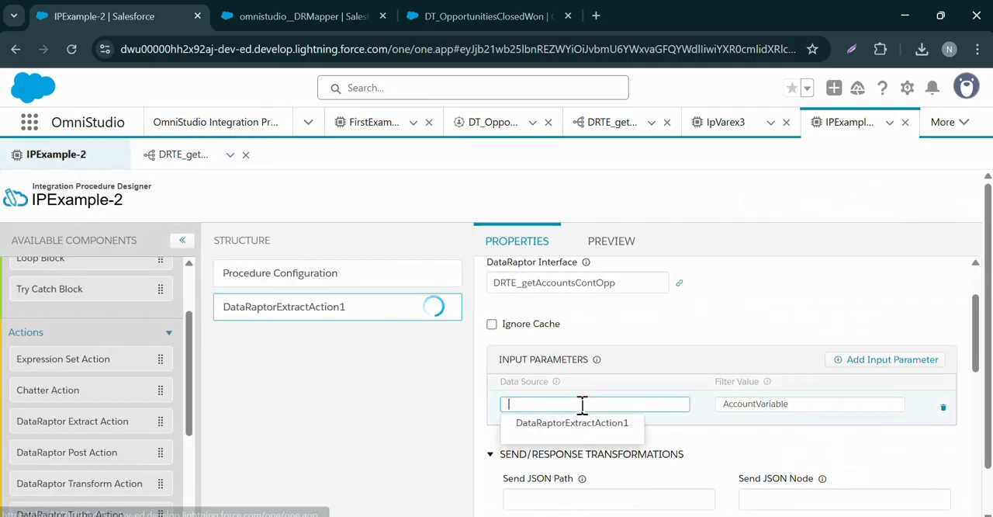
type("\"\"")
key("Left")
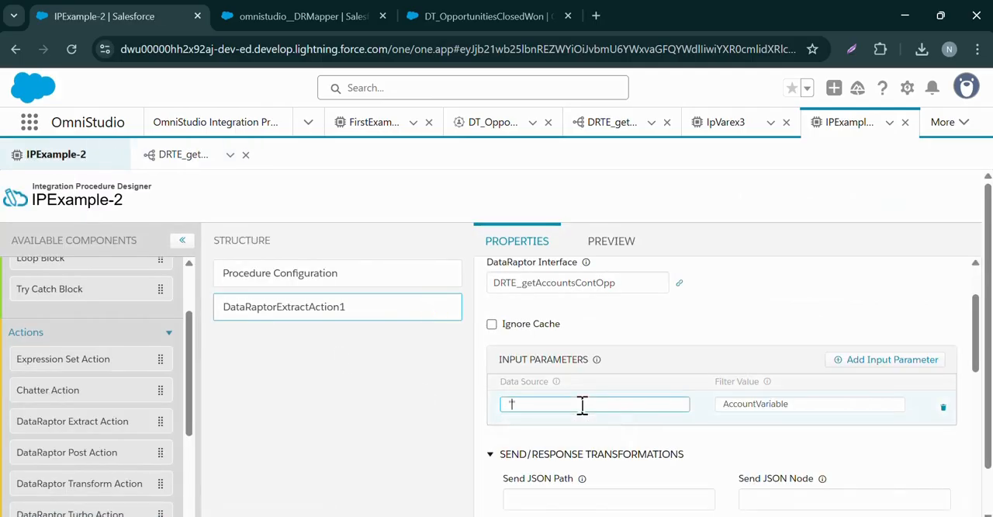
type("001WU00000hnHw9YAE")
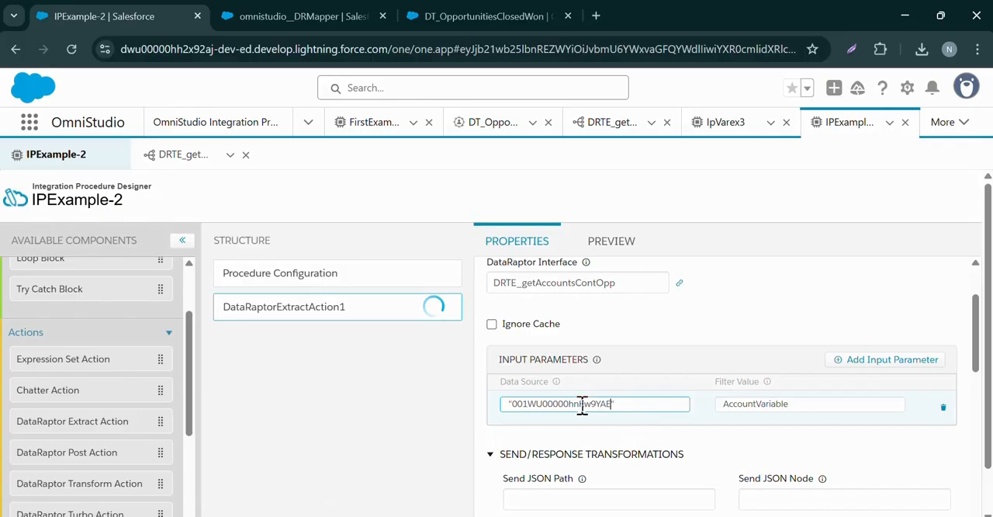
left_click(663, 435)
Execute the IPExample-2 preview without input parameters and examine the Debug Response Full output
scroll(635, 272, "up", 1)
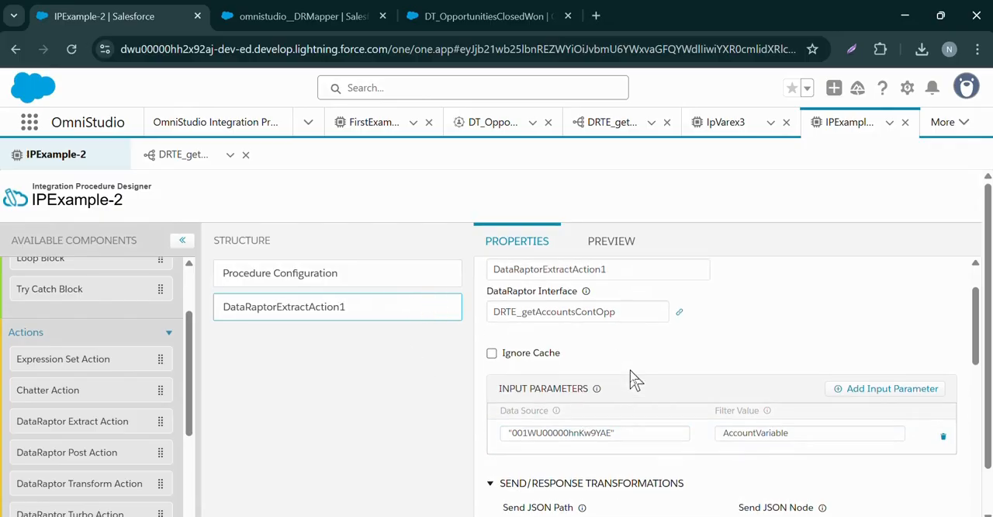
scroll(633, 326, "down", 3)
scroll(583, 267, "up", 3)
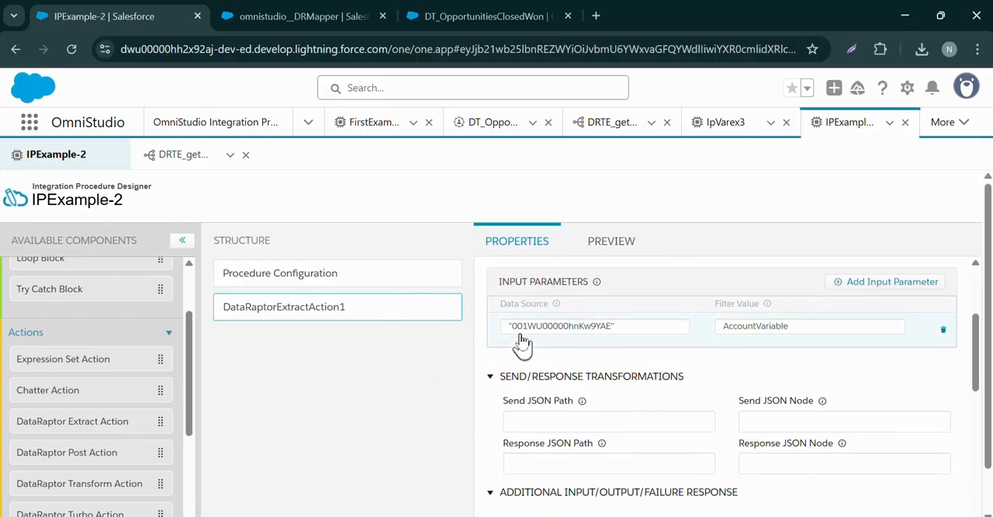
left_click(591, 243)
scroll(233, 391, "down", 1)
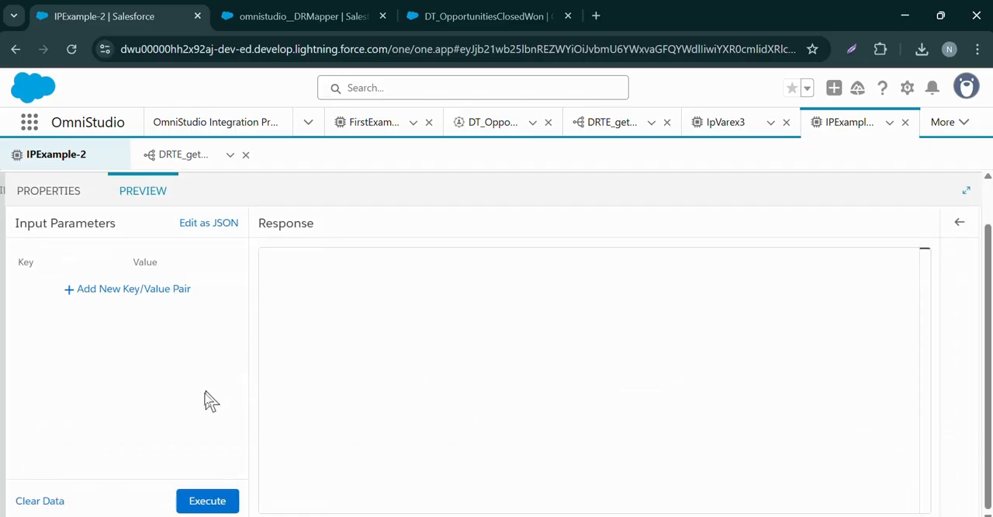
left_click(207, 500)
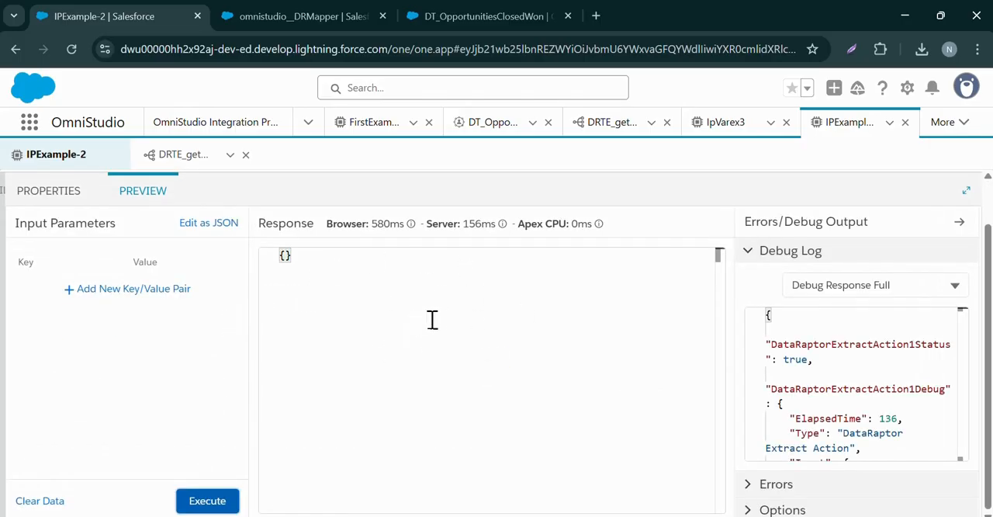
scroll(800, 341, "down", 10)
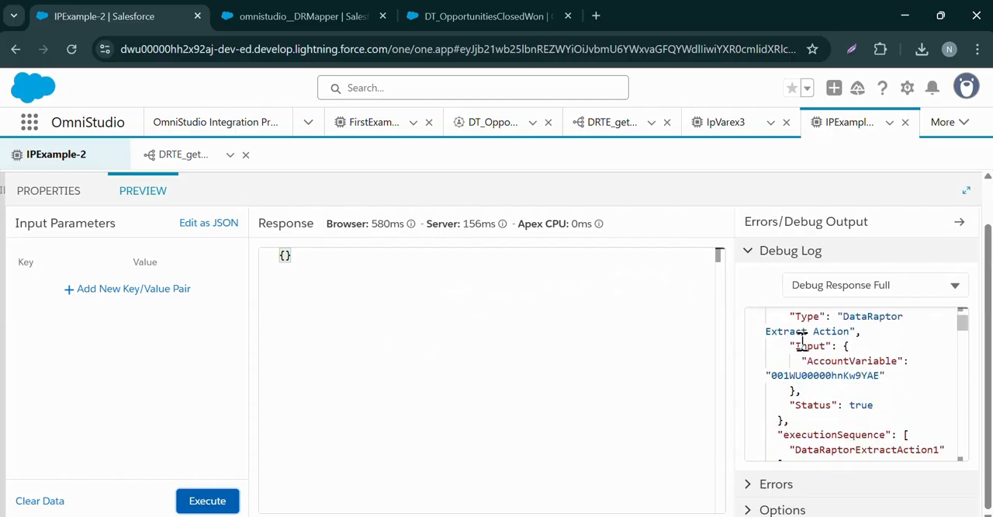
scroll(802, 342, "down", 2)
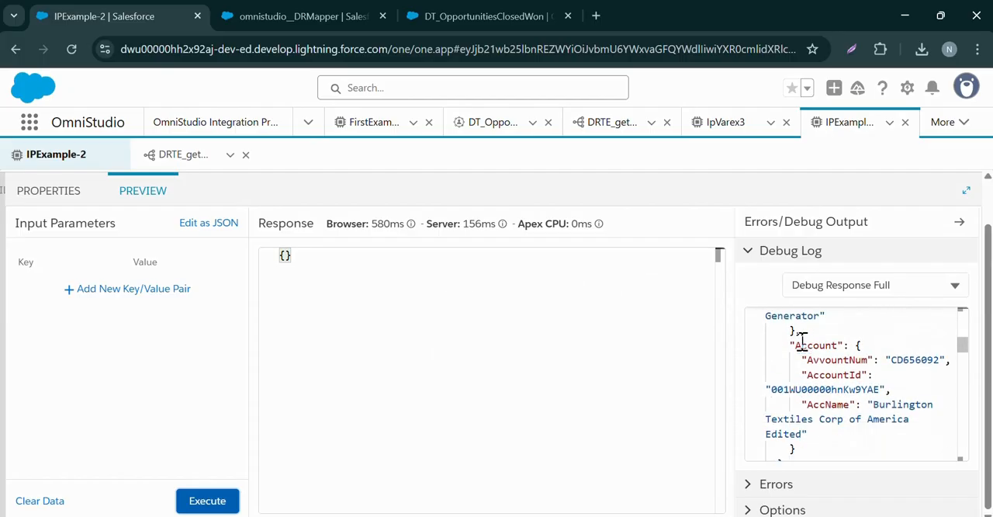
scroll(801, 341, "up", 10)
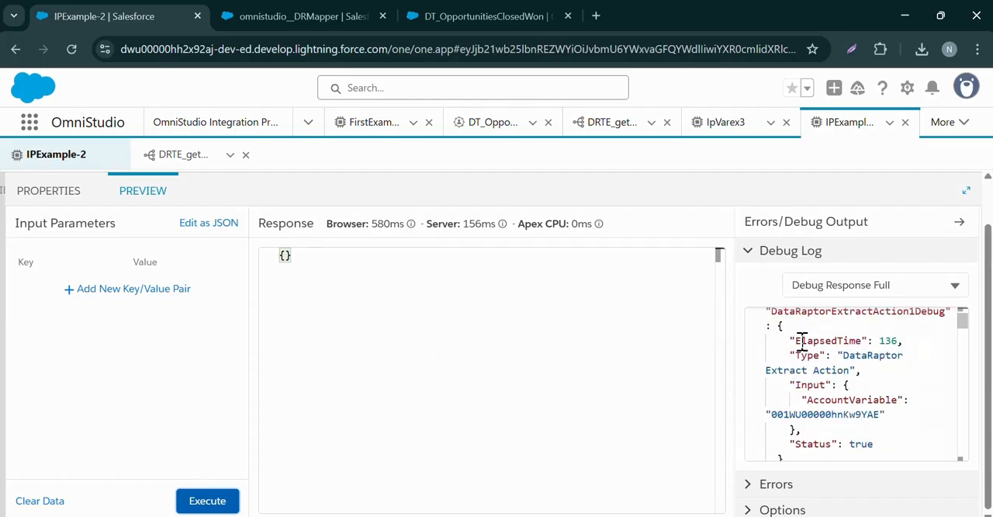
scroll(802, 342, "down", 15)
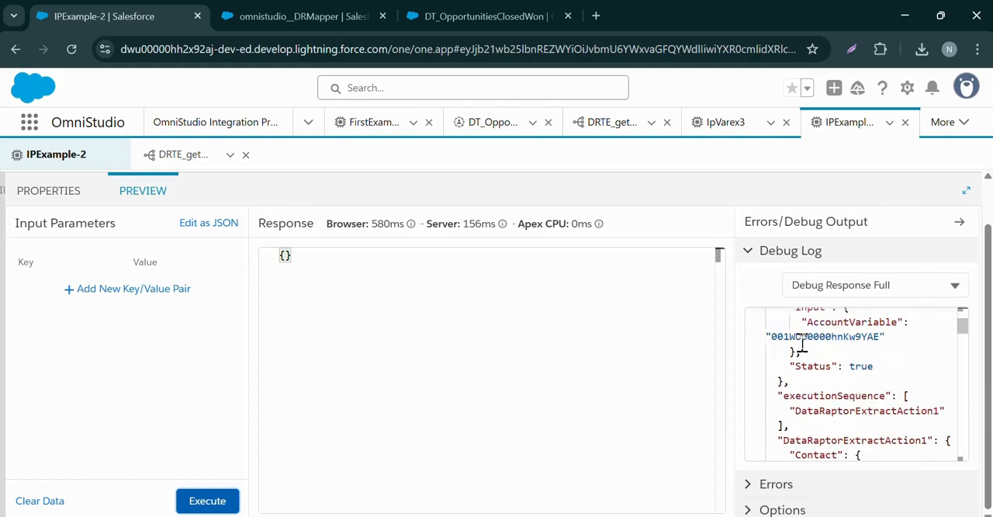
scroll(849, 408, "down", 10)
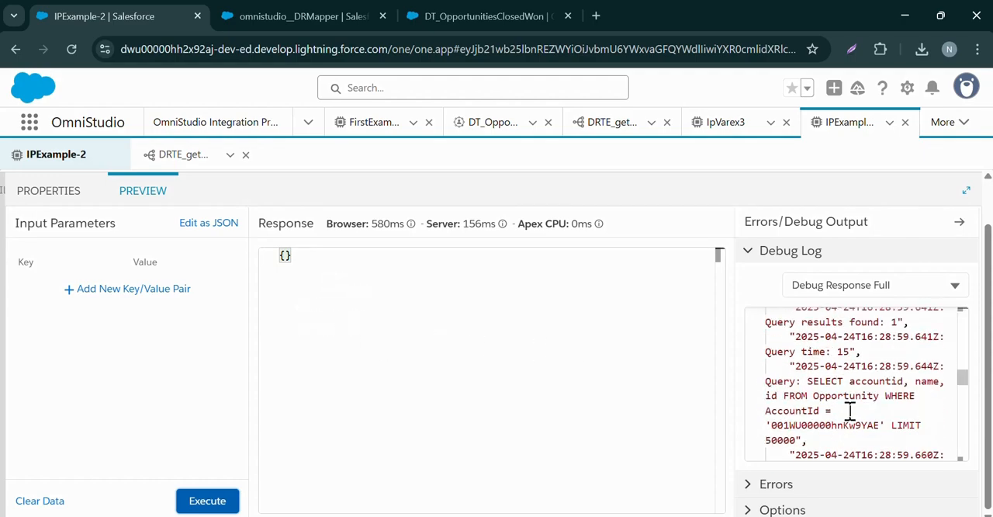
Examine the Original Input, Debug Log and DataRaptorExtractAction1 outputs in the preview's debug log
left_click(847, 287)
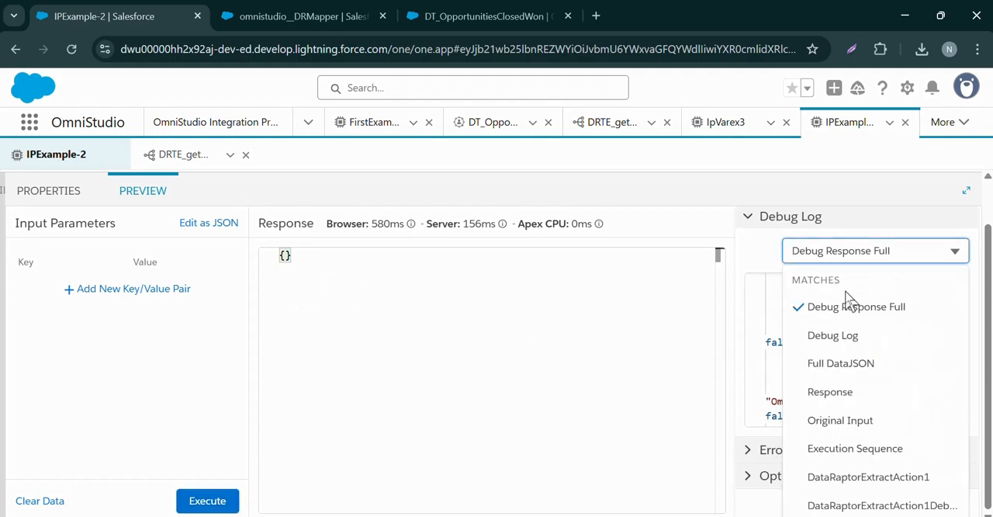
left_click(849, 419)
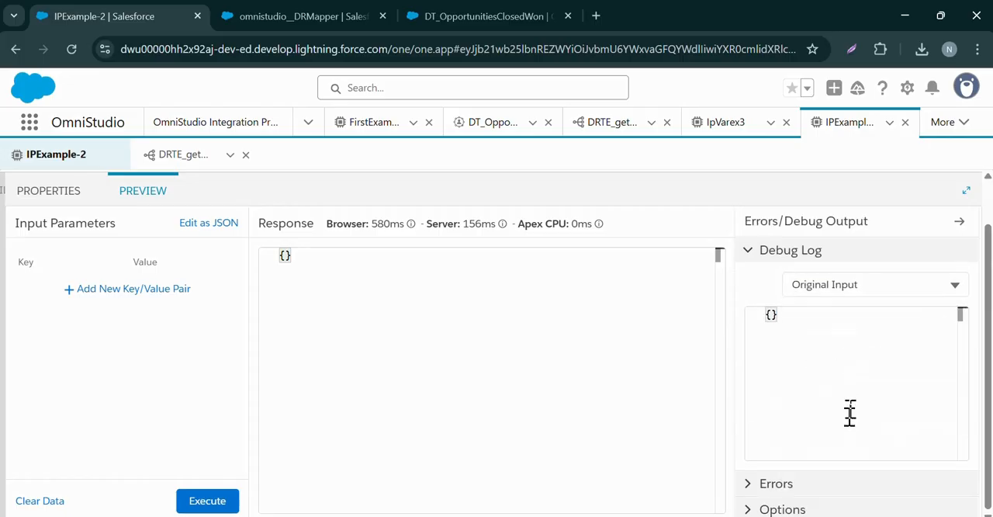
left_click(847, 293)
left_click(835, 355)
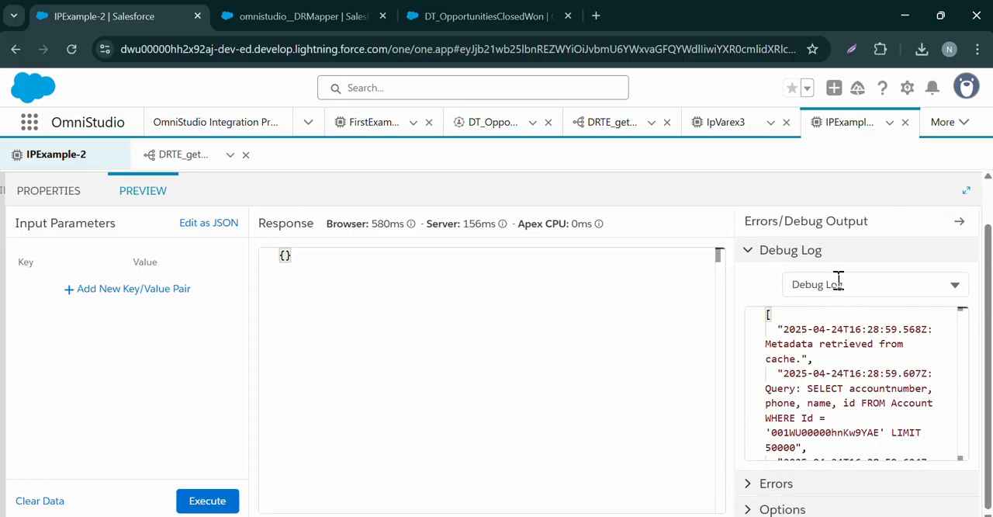
scroll(829, 415, "down", 3)
scroll(830, 415, "down", 3)
left_click(845, 293)
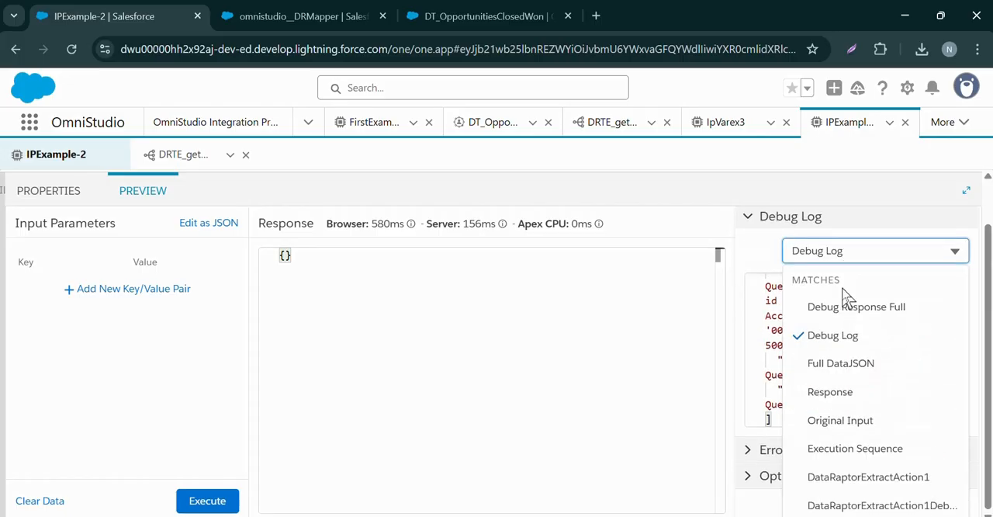
left_click(841, 479)
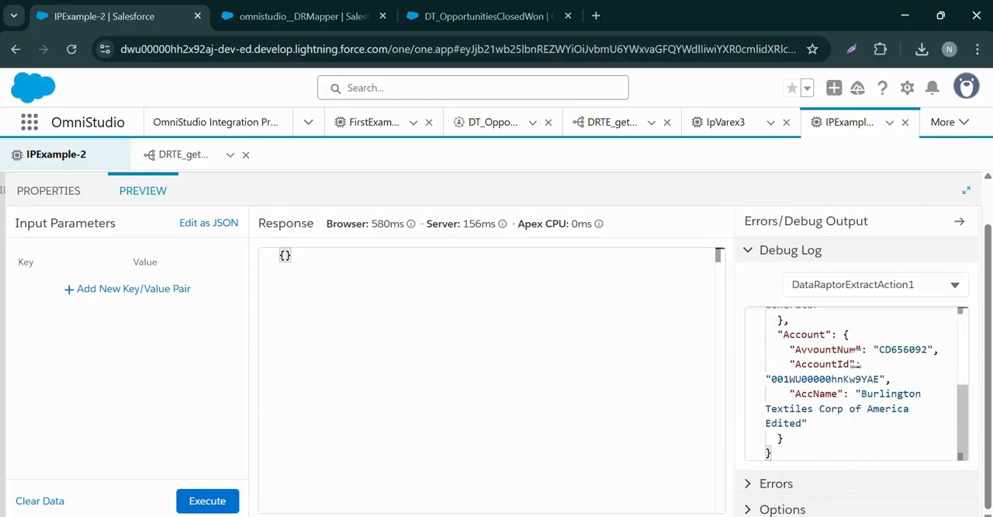
scroll(855, 371, "up", 3)
scroll(856, 368, "down", 1)
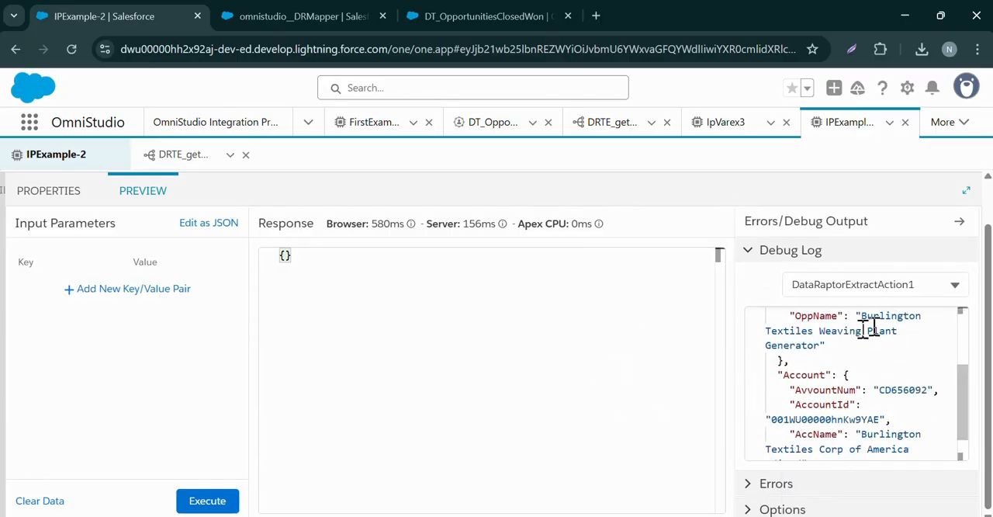
Return to the DataRaptorExtractAction1 properties and look through the available groups and actions
left_click(71, 196)
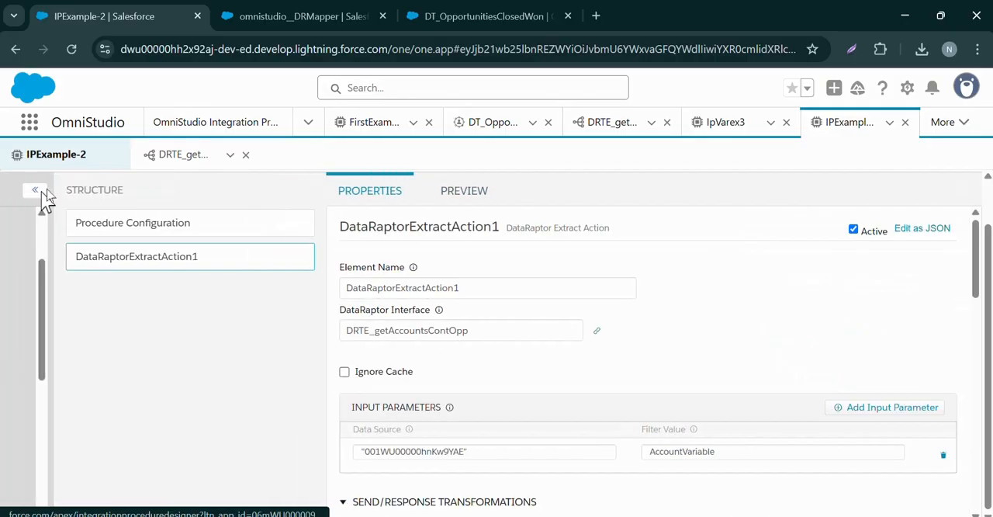
left_click(17, 190)
scroll(86, 283, "down", 4)
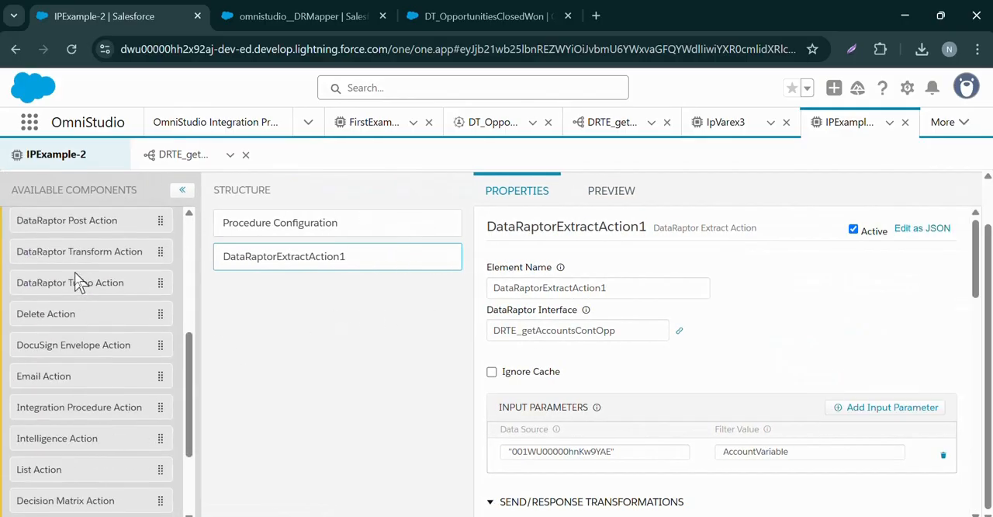
scroll(82, 278, "up", 5)
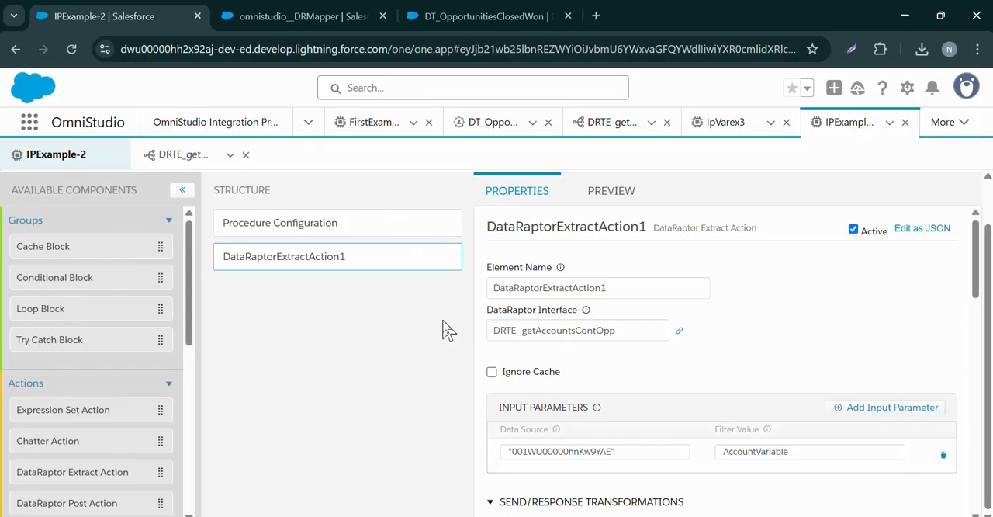
Reopen DRTE_getAccountsContOpp and review the filters of its extract steps
left_click(178, 157)
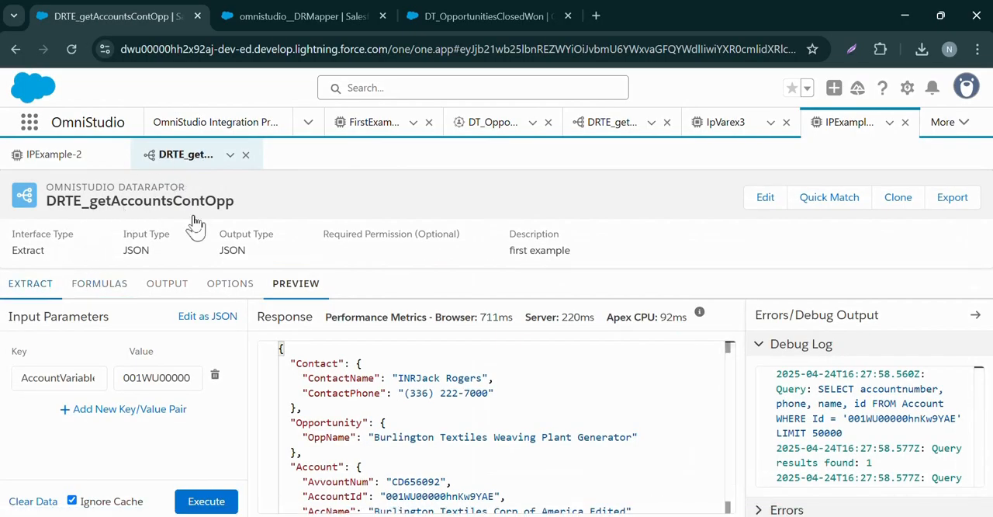
left_click(31, 286)
scroll(206, 288, "down", 3)
scroll(137, 248, "up", 3)
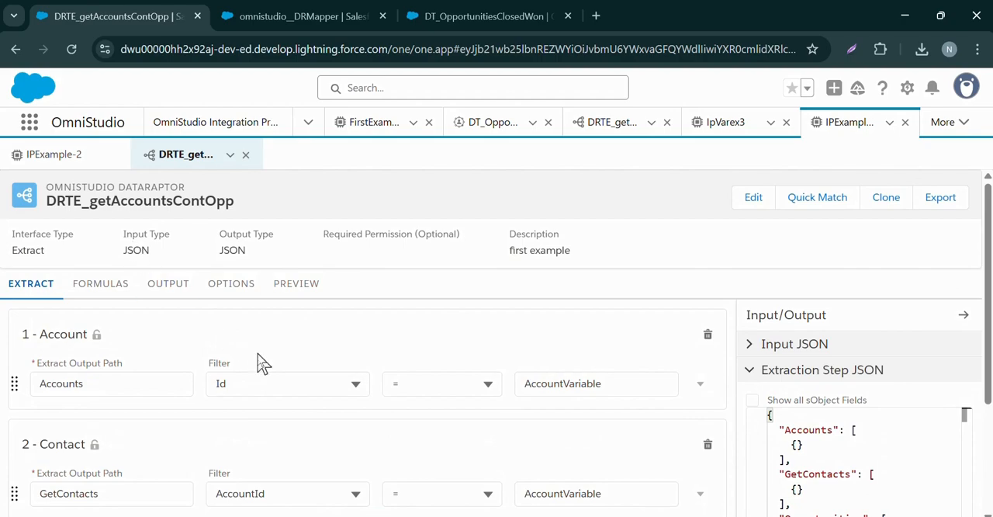
Review the extract steps, output mappings and preview response of DRTE_getAccountsContOpp
scroll(326, 356, "down", 3)
scroll(176, 315, "up", 3)
left_click(159, 287)
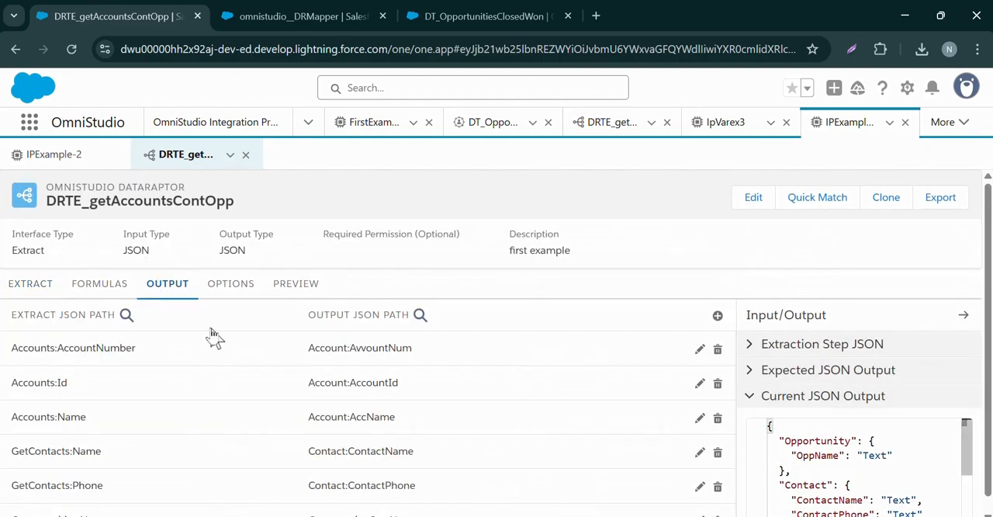
left_click(281, 287)
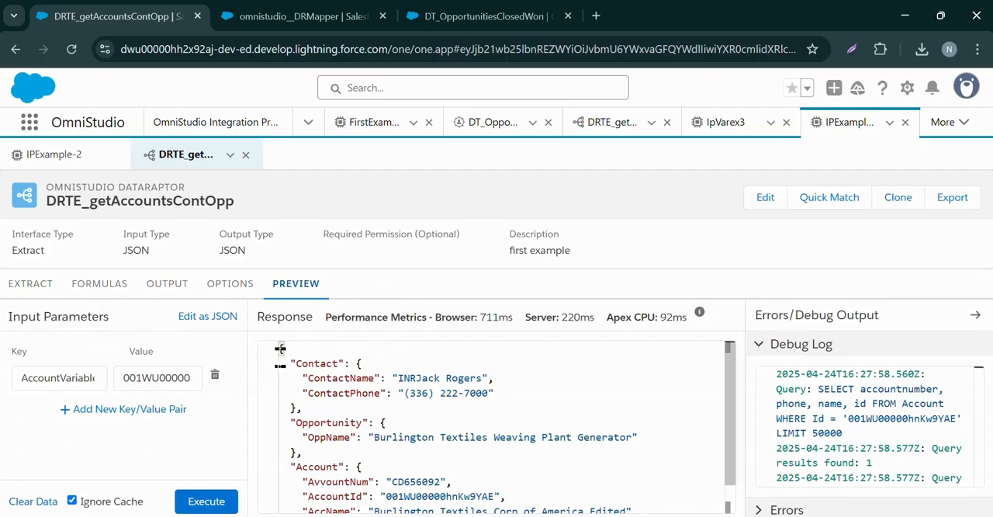
Return to IPExample-2 and add a Response Action below DataRaptorExtractAction1 in the structure
left_click(46, 154)
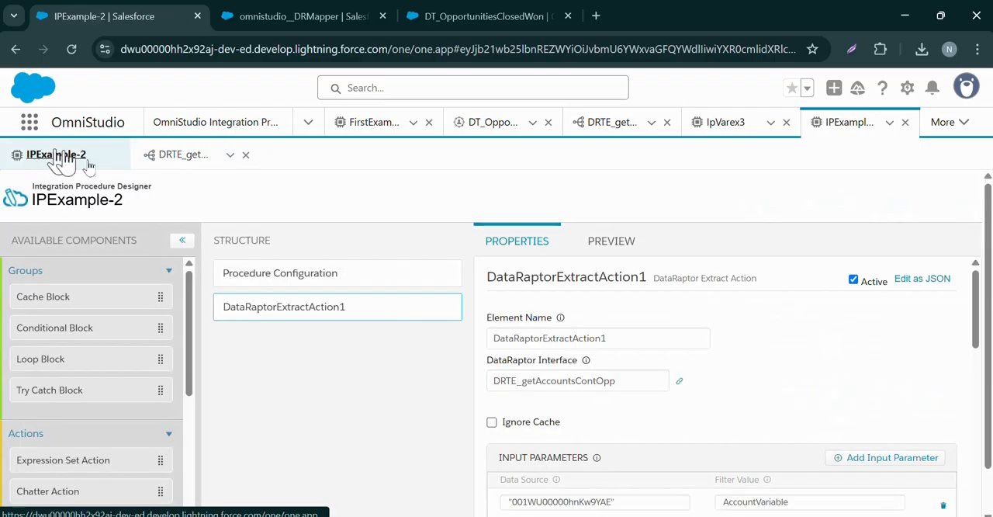
scroll(153, 351, "down", 5)
scroll(372, 324, "down", 1)
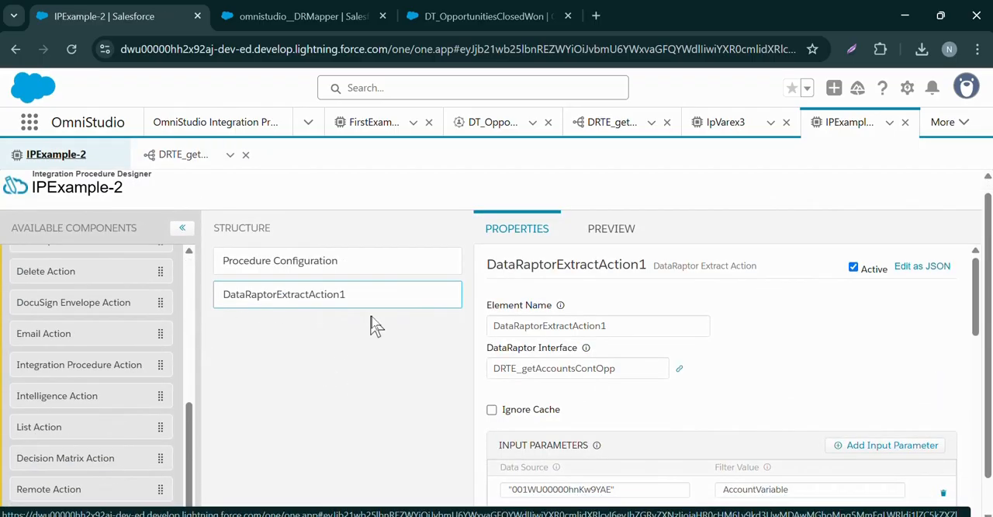
scroll(124, 353, "down", 1)
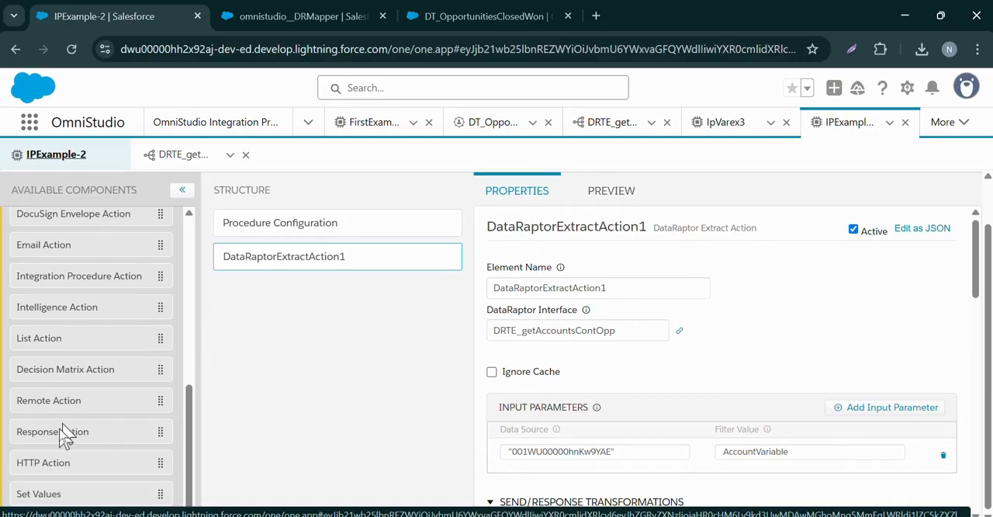
left_click_drag(45, 449, 306, 324)
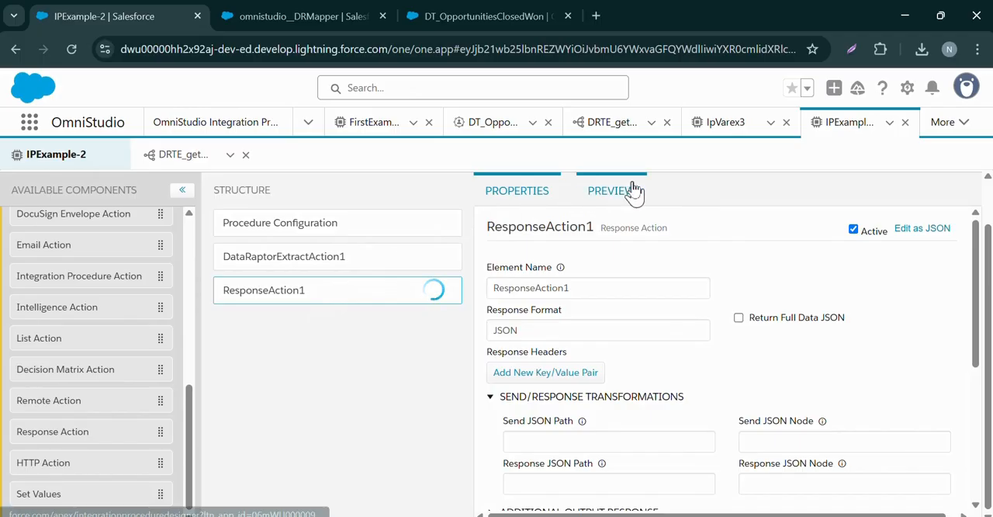
Check the procedure's current preview response, then examine ResponseAction1's Send/Response Transformations and the Send JSON Path help text
left_click(605, 190)
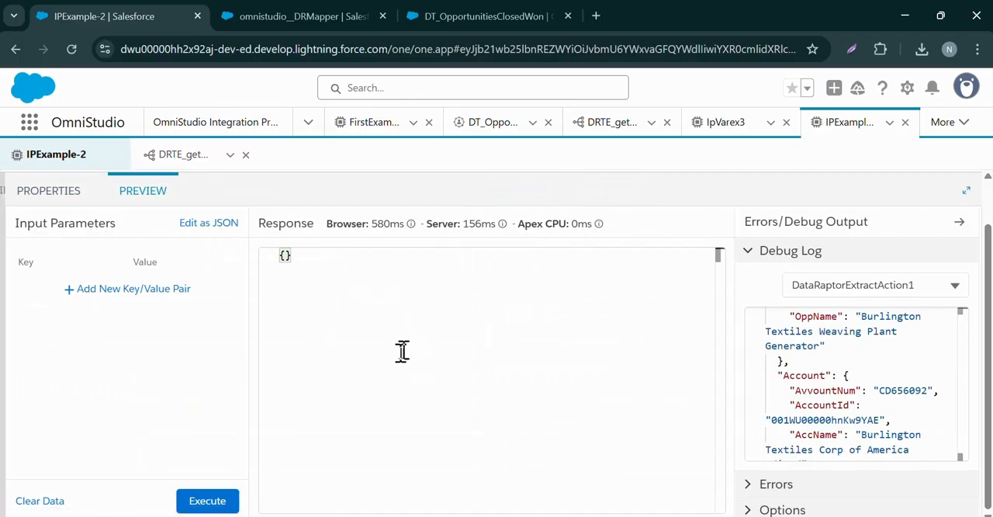
left_click(38, 197)
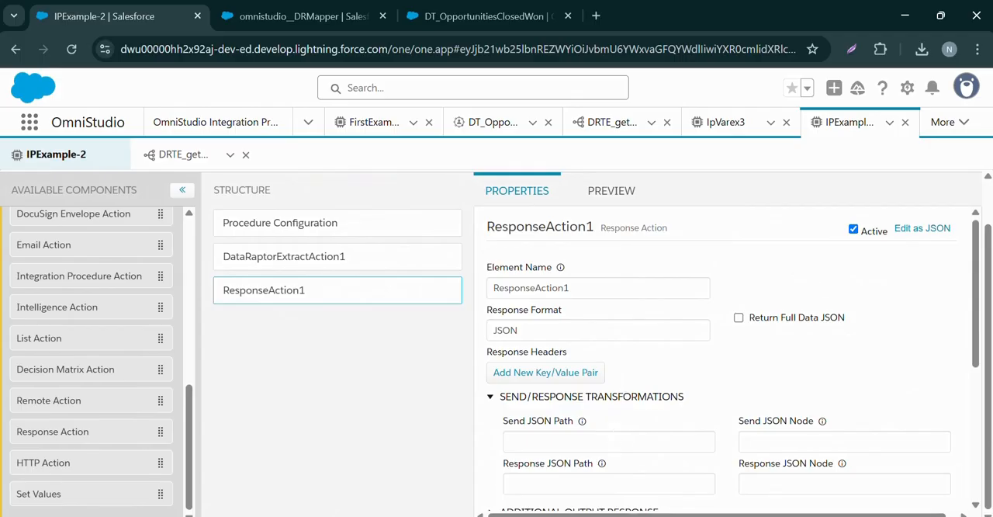
left_click(613, 439)
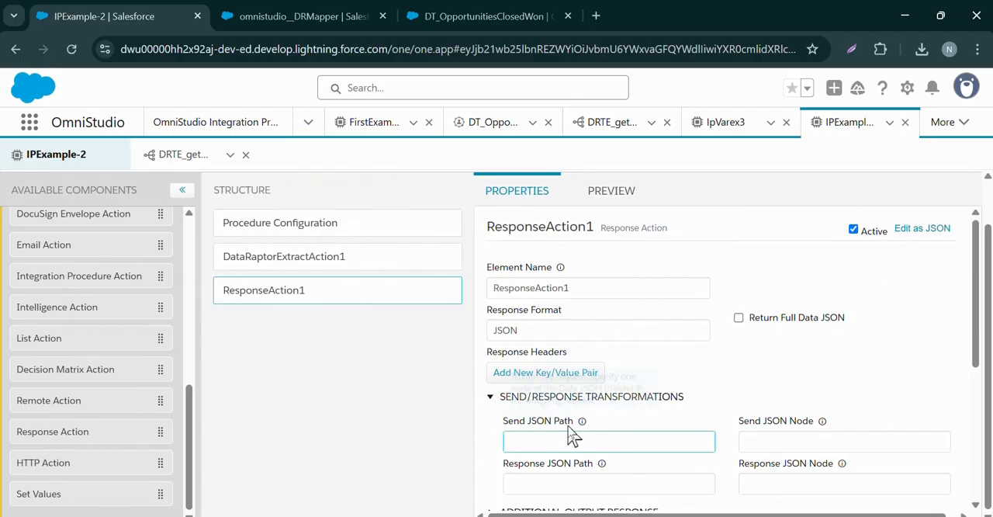
mouse_move(583, 422)
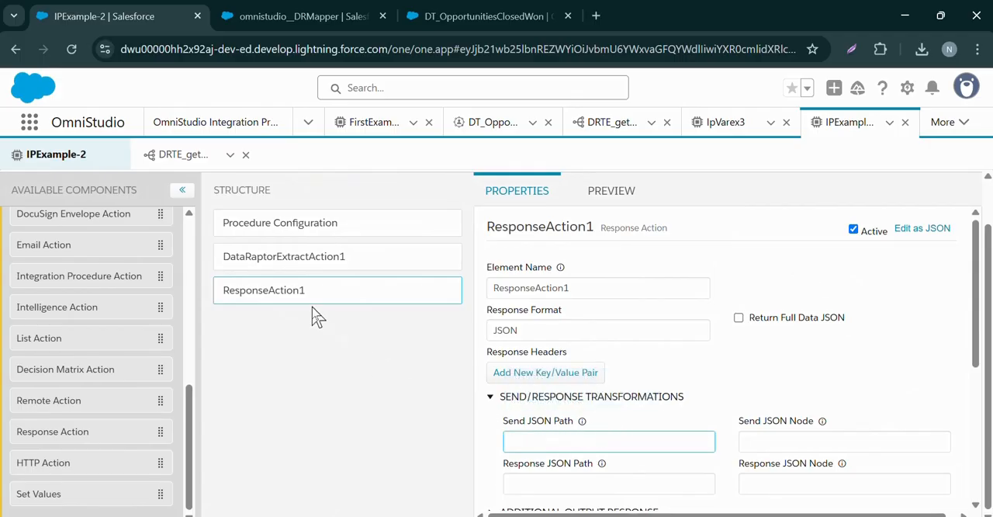
scroll(590, 384, "down", 2)
scroll(616, 383, "up", 1)
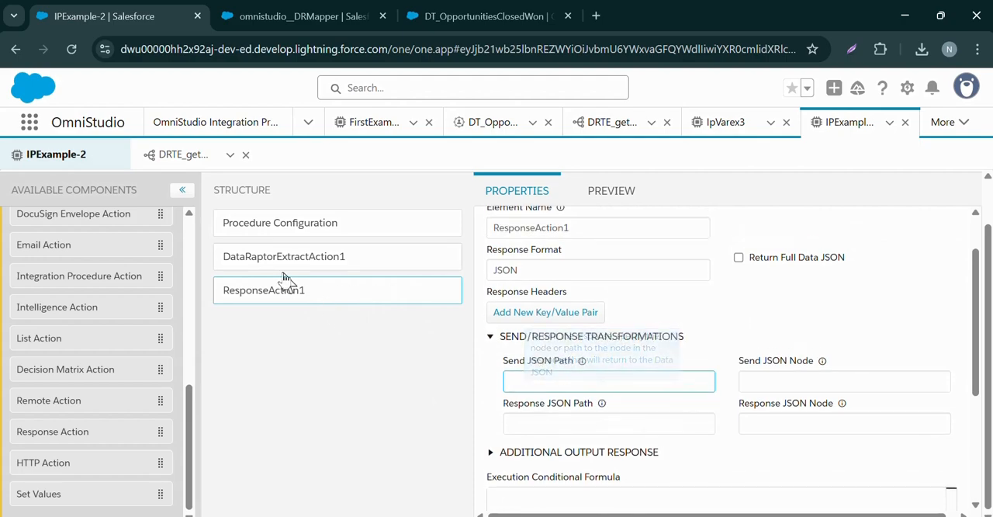
Copy the extract action's element name and set ResponseAction1's Send JSON Path to DataRaptorExtractAction1
left_click(284, 264)
scroll(554, 310, "up", 10)
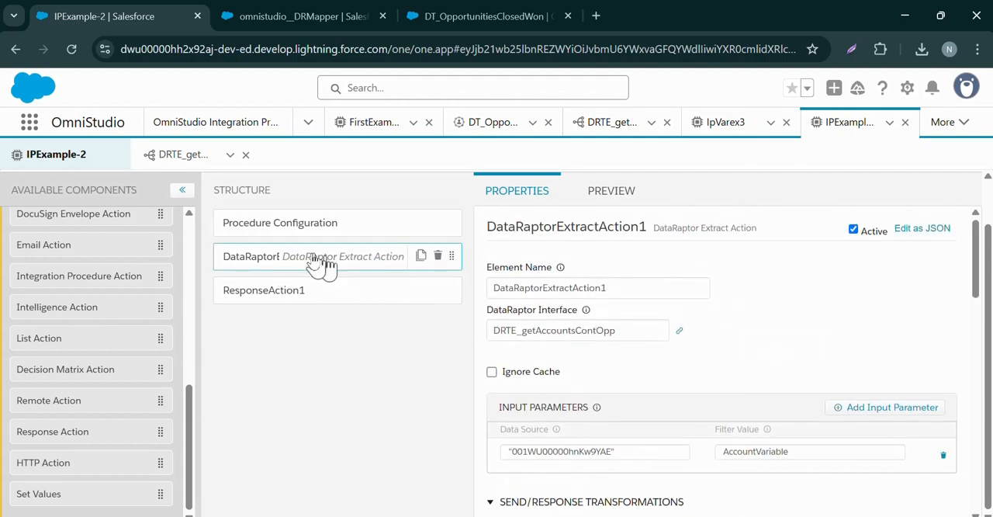
double_click(533, 289)
key("ctrl+c")
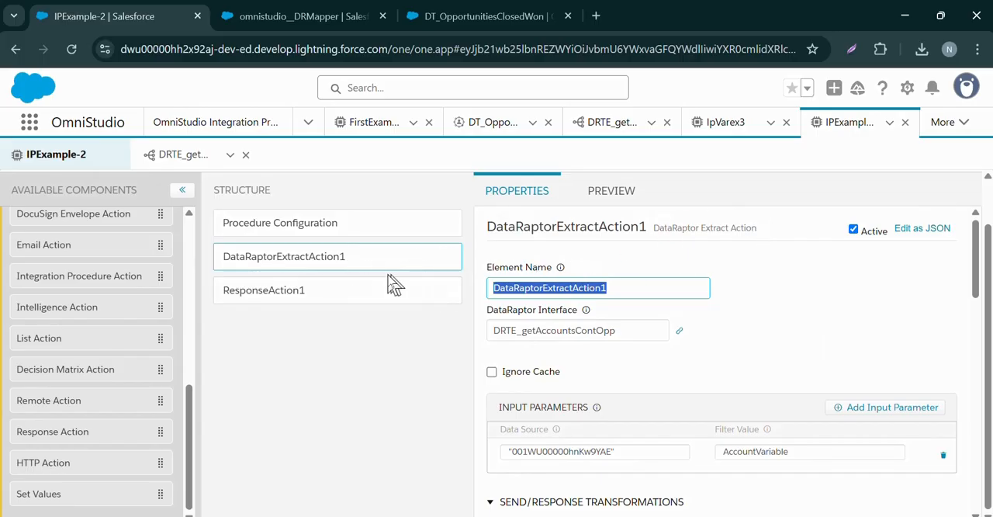
left_click(317, 291)
left_click(539, 439)
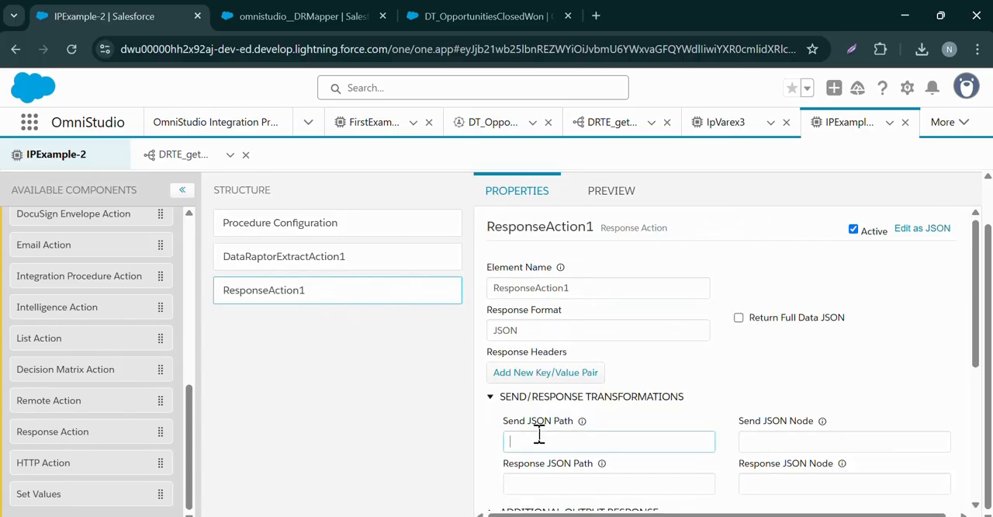
key("ctrl+v")
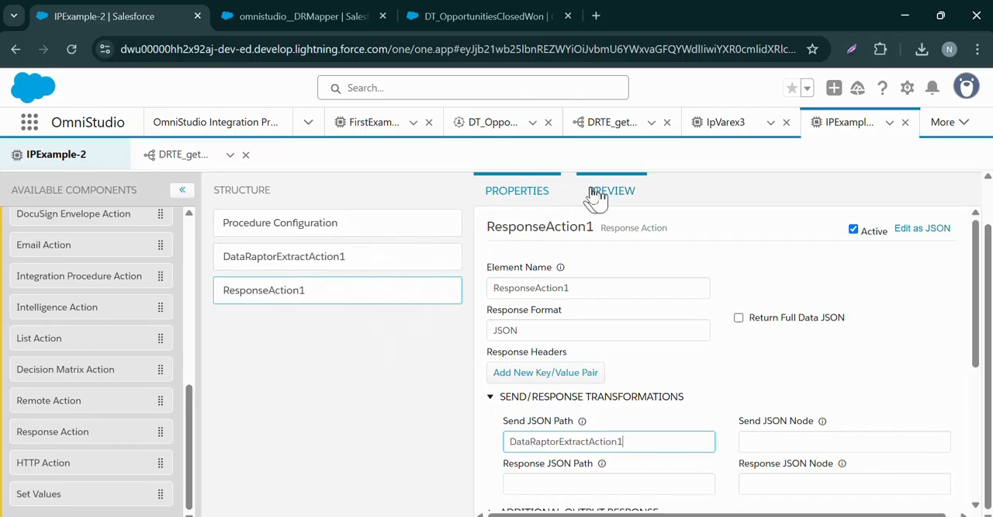
scroll(100, 289, "up", 5)
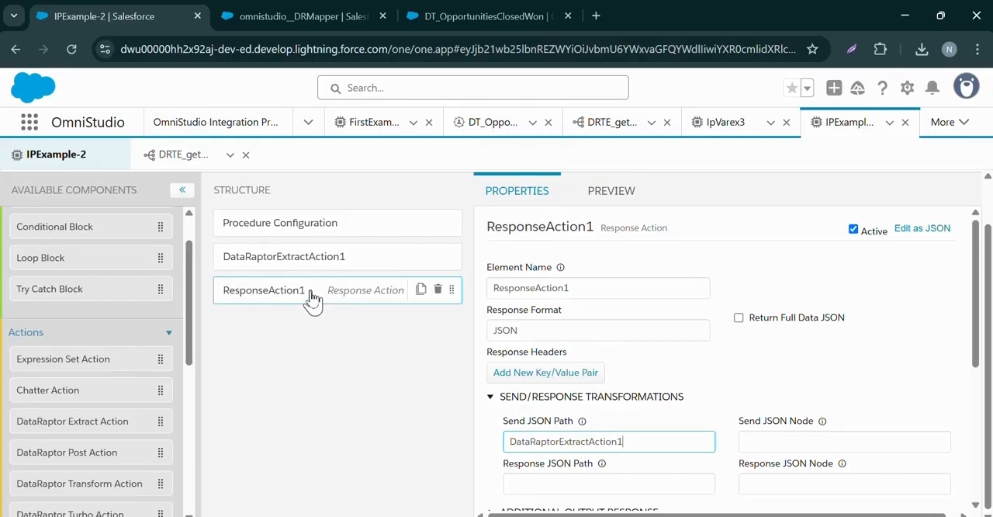
Execute the IPExample-2 preview and examine the response together with the Debug Response Full log
left_click(625, 202)
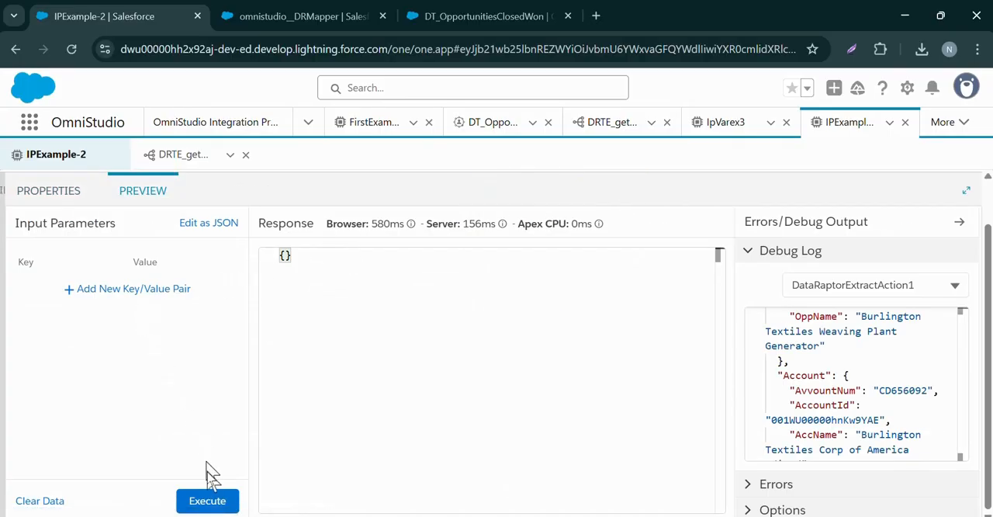
left_click(208, 501)
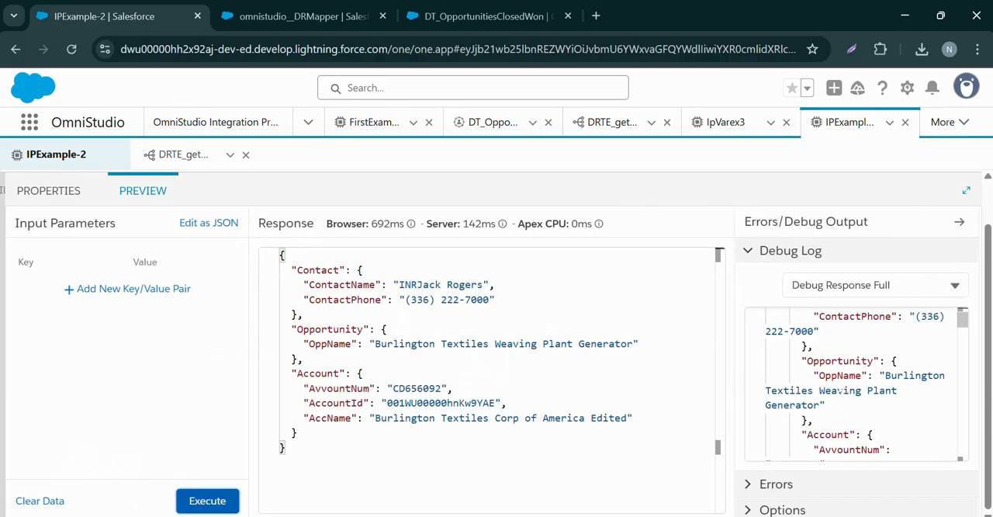
scroll(840, 390, "up", 3)
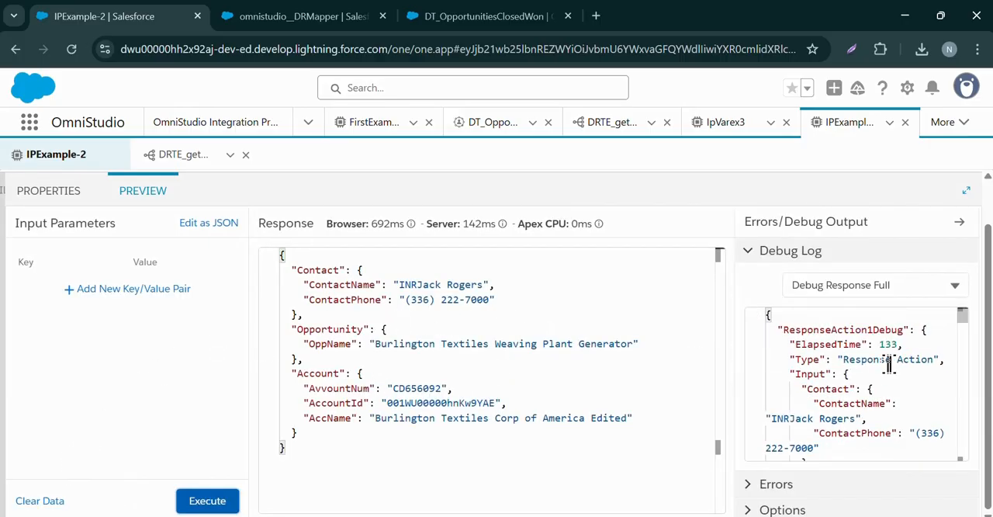
scroll(850, 360, "down", 1)
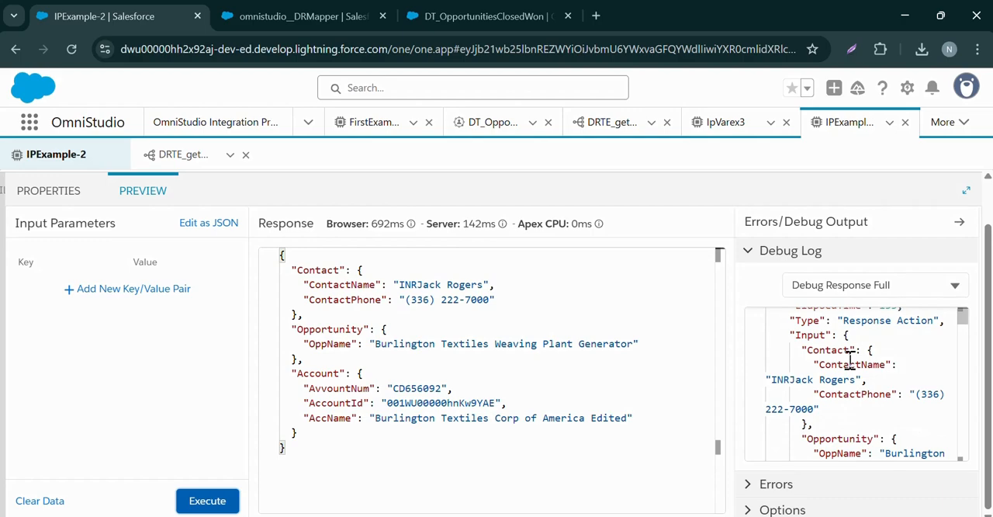
scroll(793, 344, "down", 5)
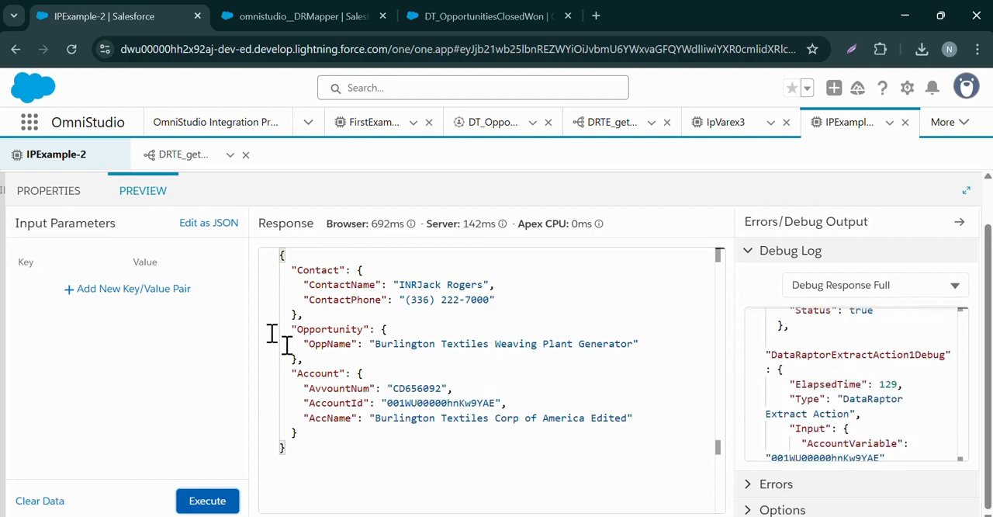
Compare DataRaptorExtractAction1's interface and input parameter with the input parameters in the DRTE_getAccountsContOpp preview
left_click(47, 191)
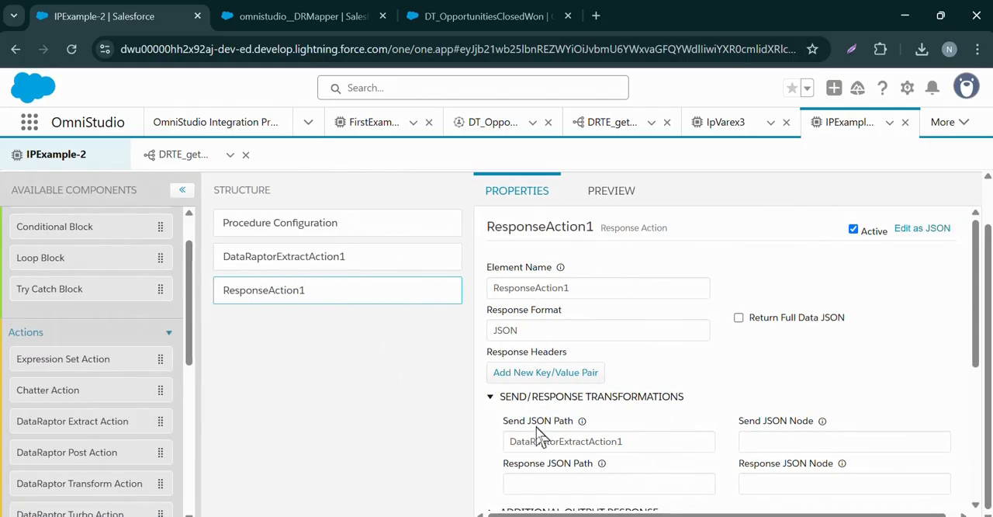
left_click(311, 255)
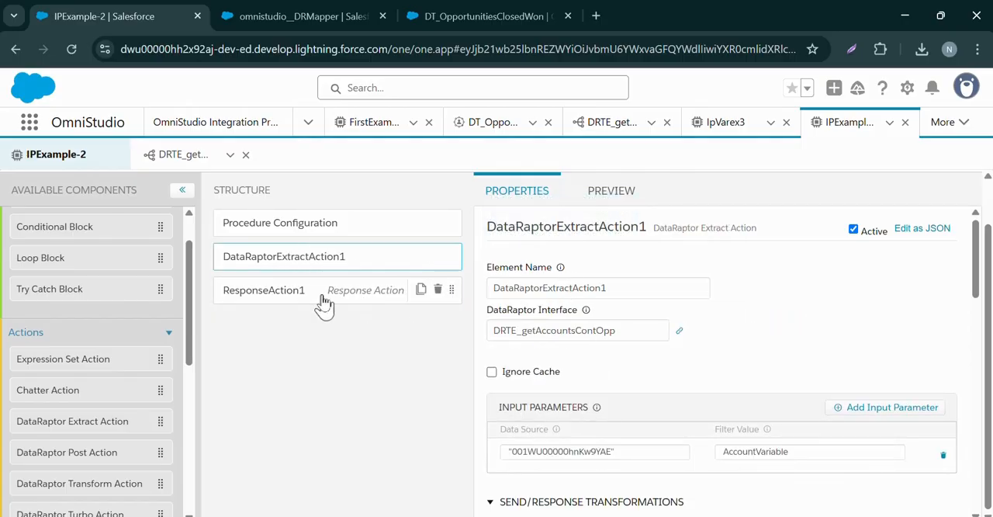
left_click(155, 158)
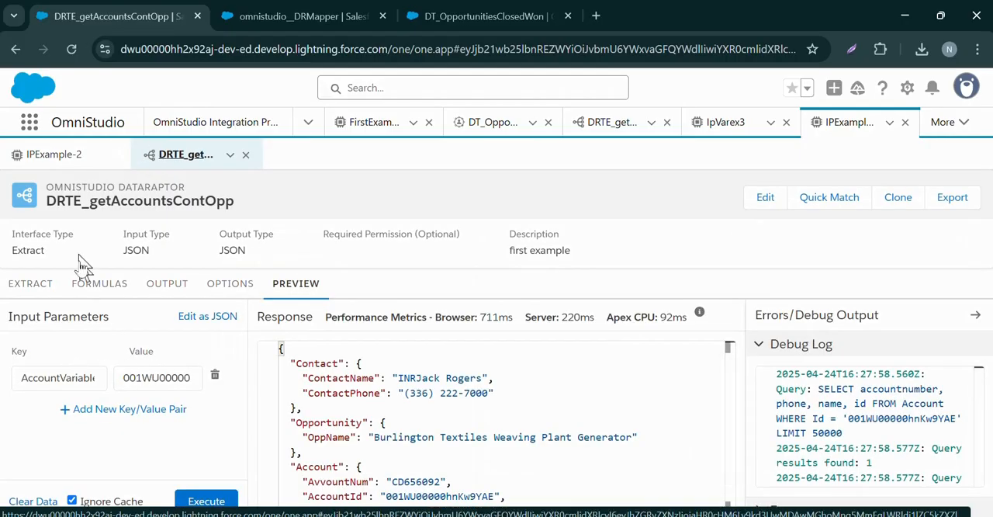
left_click(58, 154)
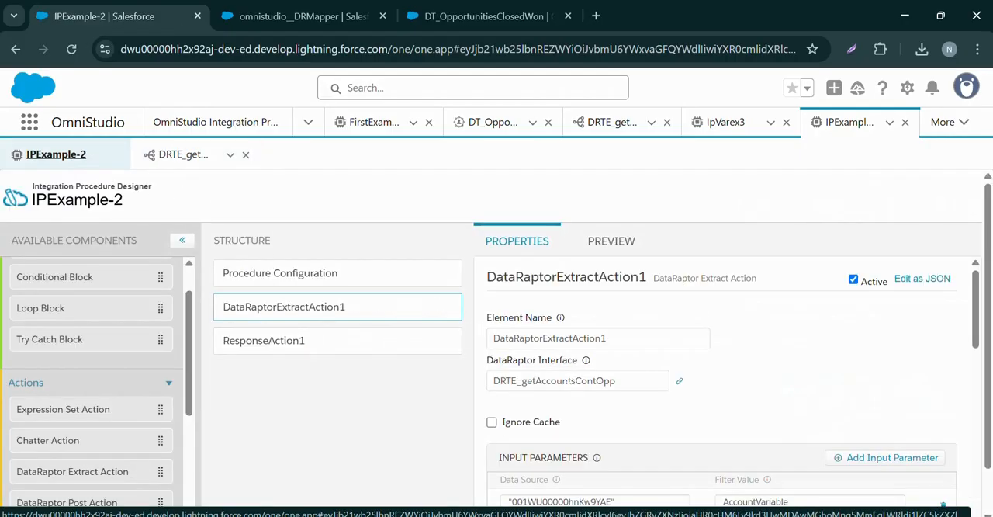
scroll(703, 434, "down", 1)
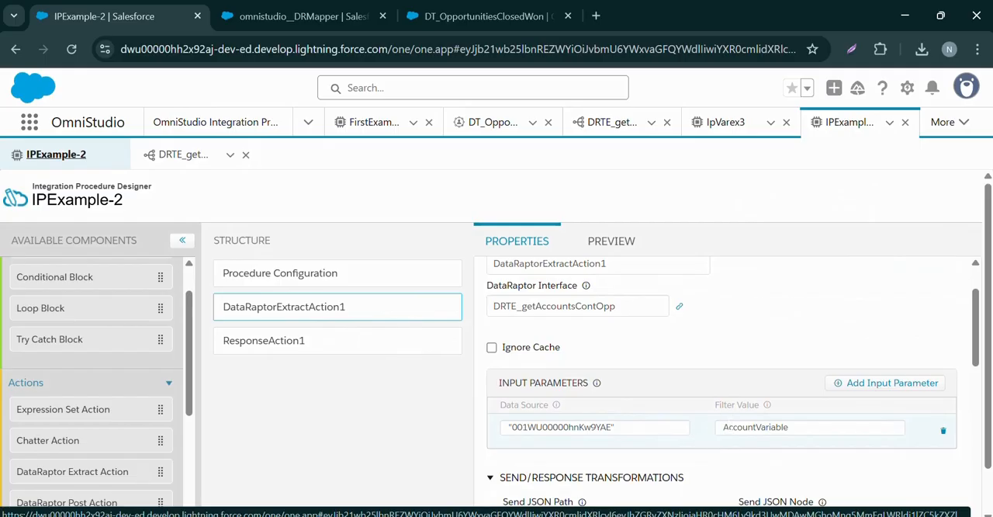
mouse_move(765, 405)
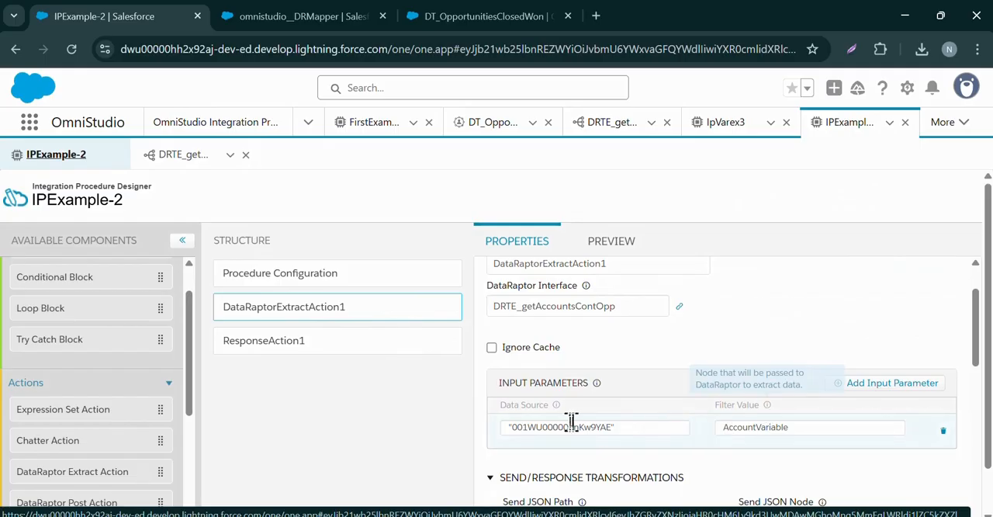
left_click(165, 166)
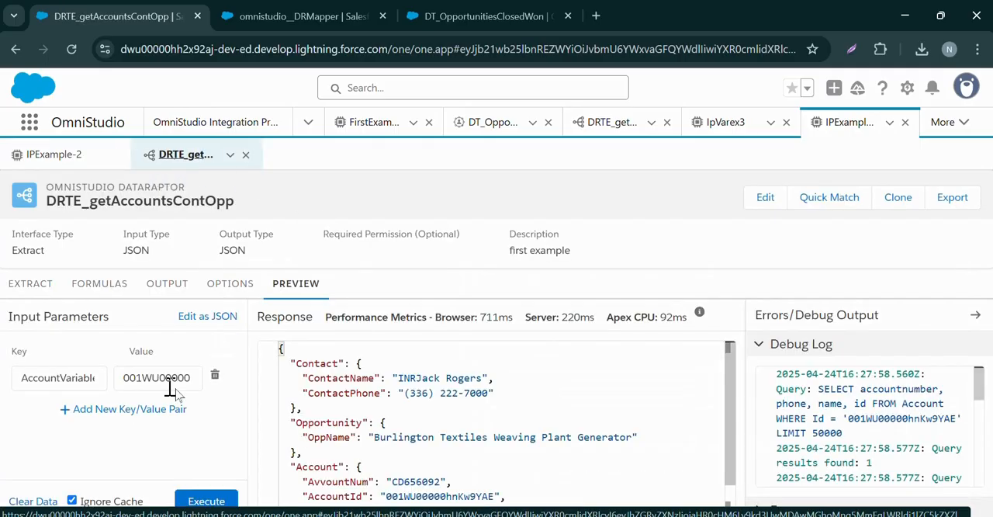
left_click(68, 158)
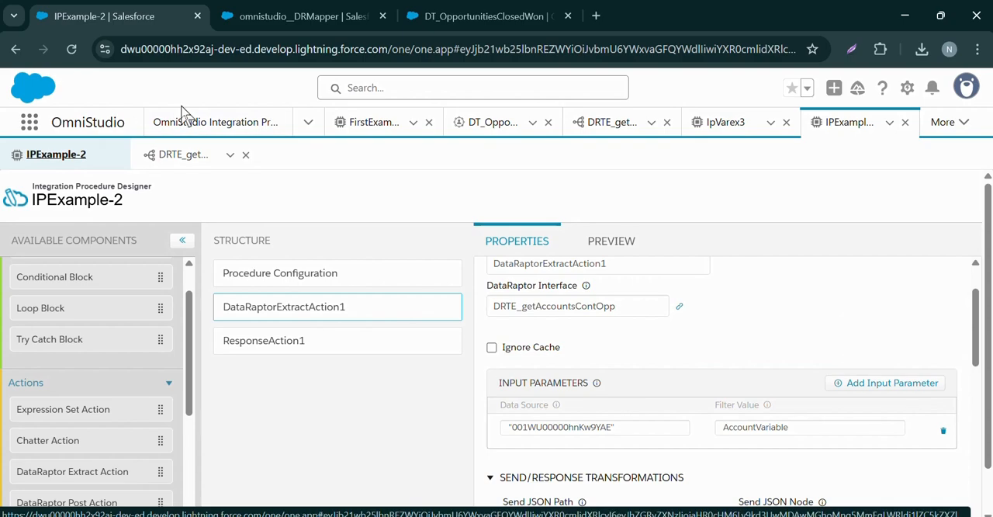
Open the Procedure Configuration of IPExample-2 and activate version 1 of the integration procedure
mouse_move(436, 347)
scroll(598, 372, "down", 2)
scroll(598, 372, "up", 2)
scroll(666, 275, "down", 5)
scroll(366, 299, "down", 1)
scroll(317, 244, "up", 1)
left_click(303, 278)
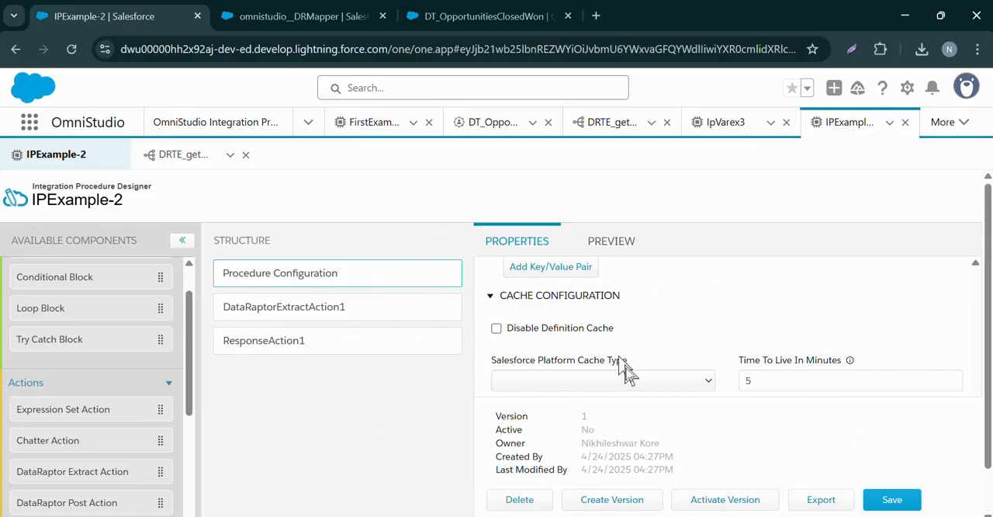
left_click(186, 158)
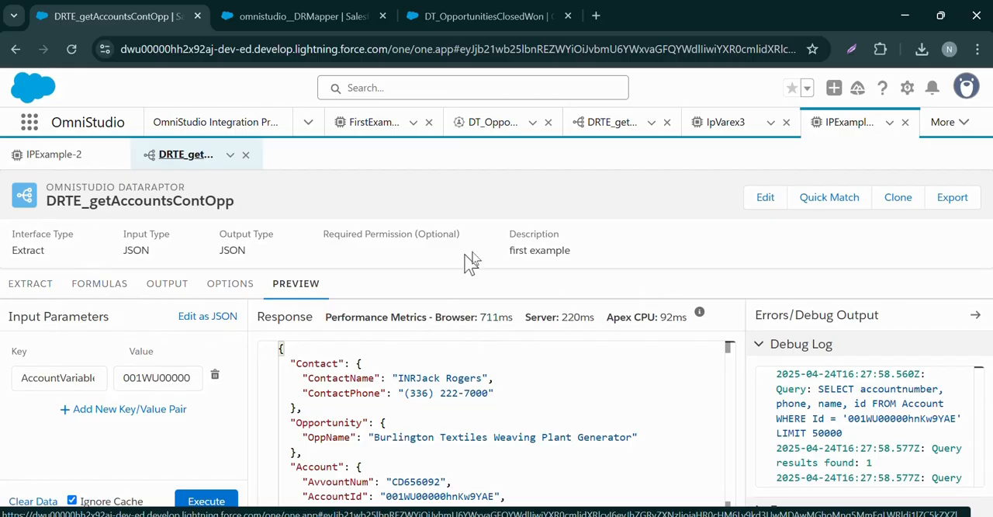
left_click(87, 153)
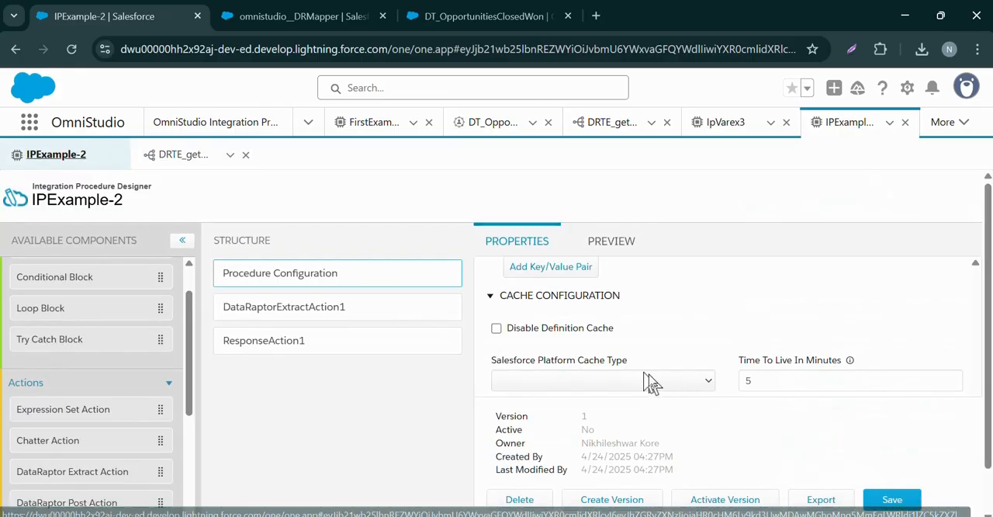
left_click(735, 501)
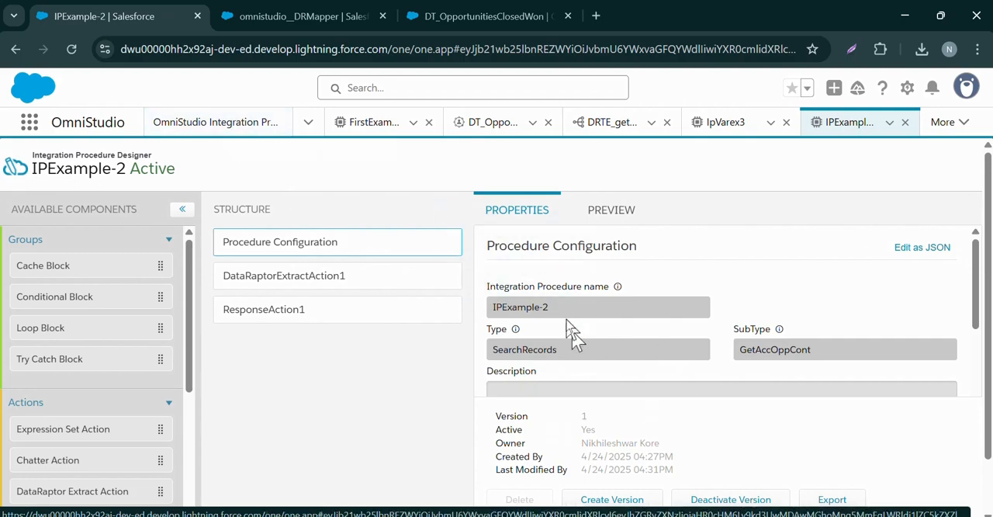
Open the Integration Procedures list and reload the page to refresh it
left_click(252, 124)
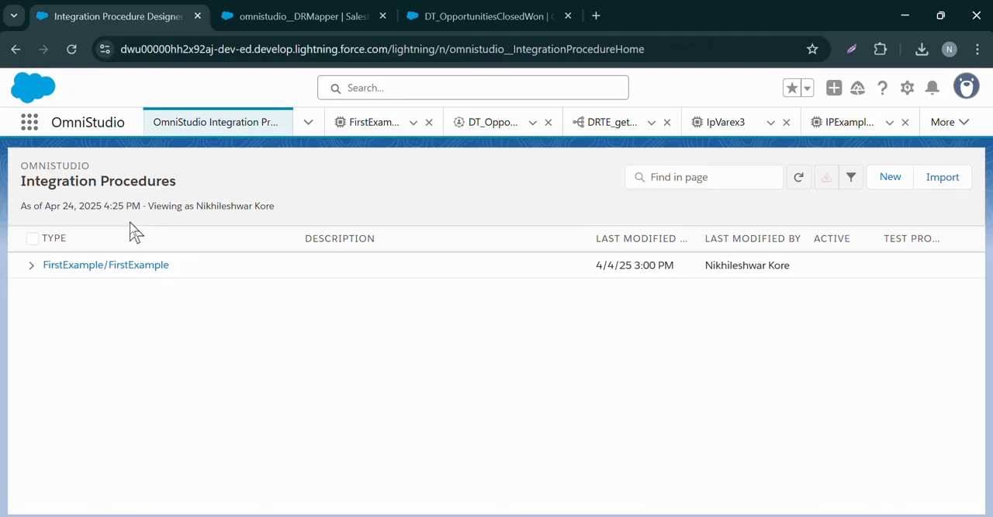
left_click(71, 49)
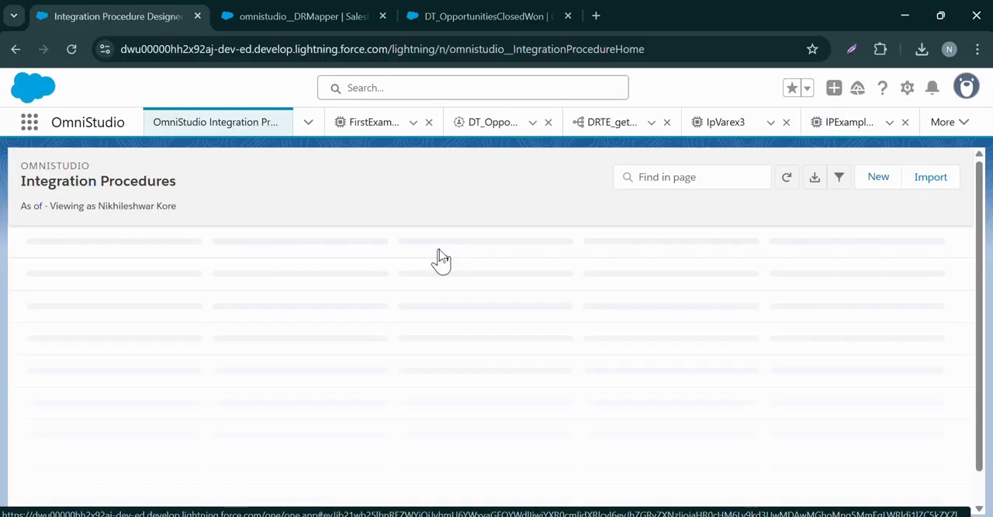
Create a new integration procedure and name it IPExample-3
left_click(877, 186)
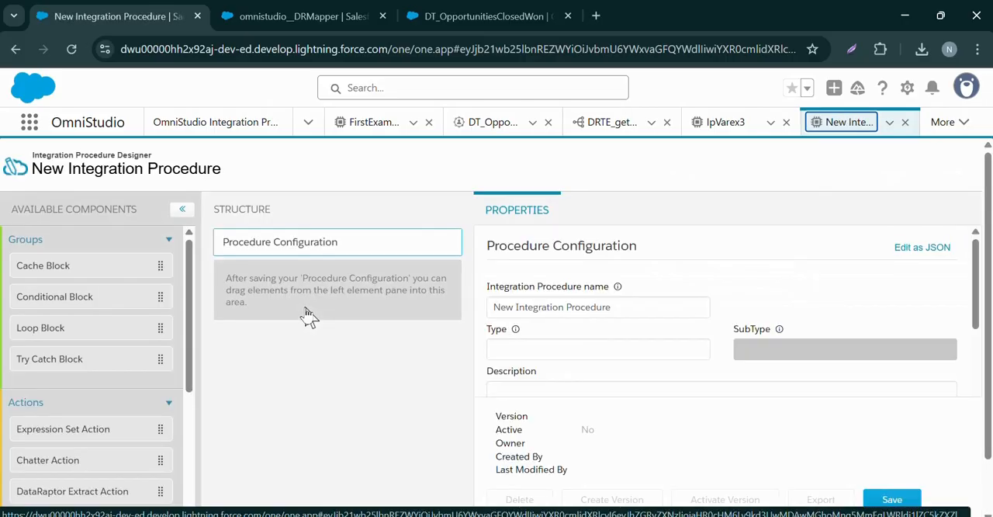
left_click(587, 306)
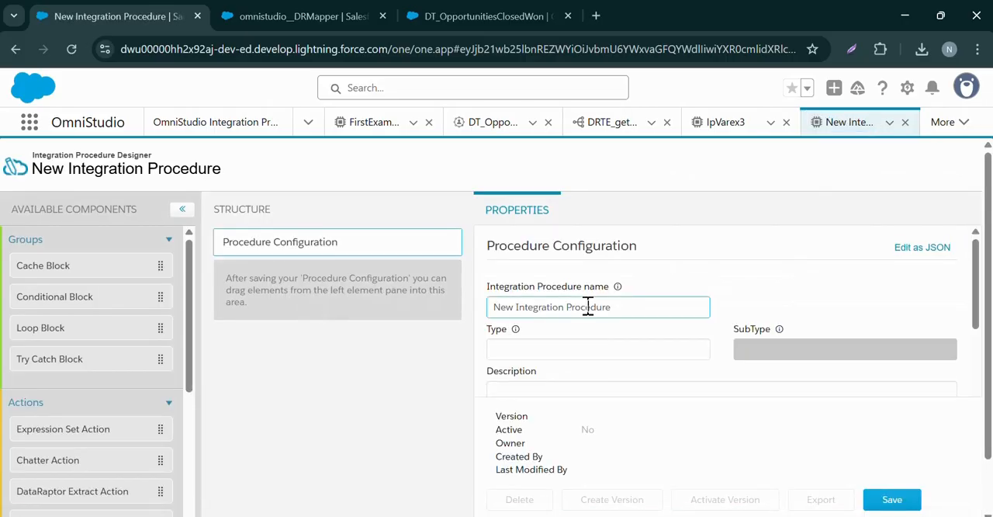
triple_click(587, 306)
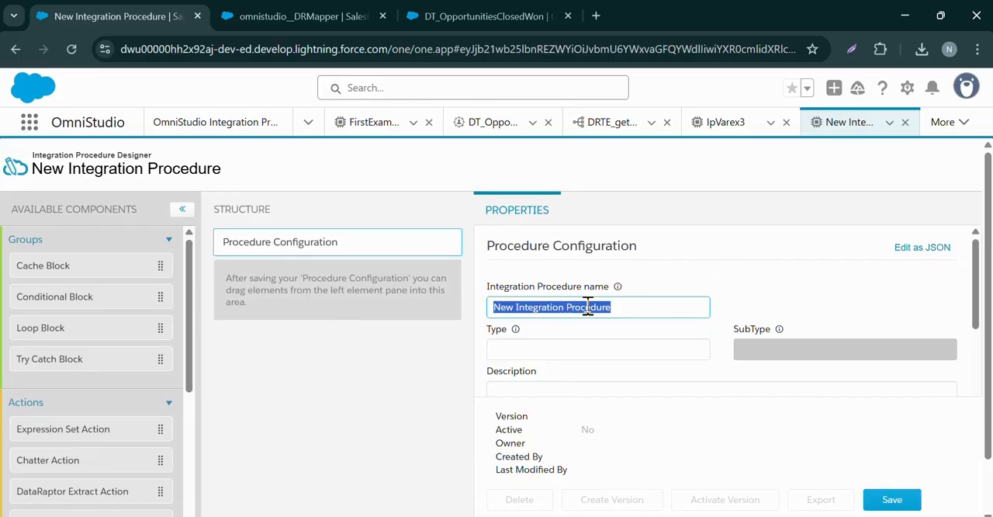
type("IPExample-3")
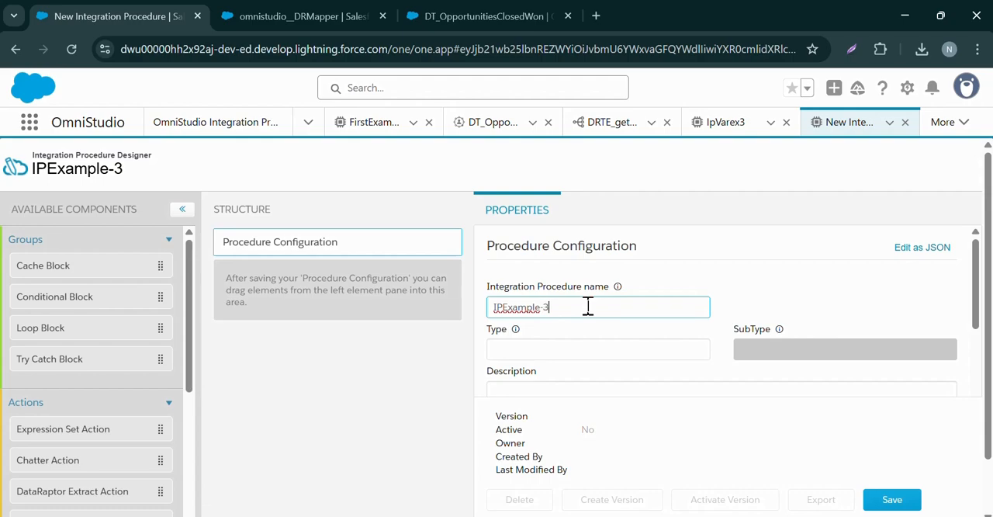
Set the procedure's Type to Opportunities and SubType to Datatable, and save the Procedure Configuration
left_click(568, 346)
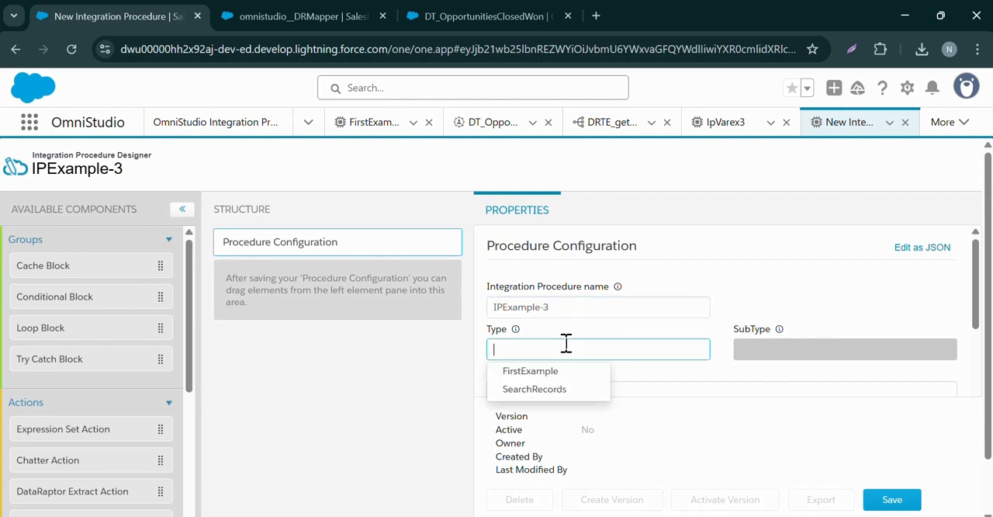
type("S")
key("BackSpace")
type("Opportunities")
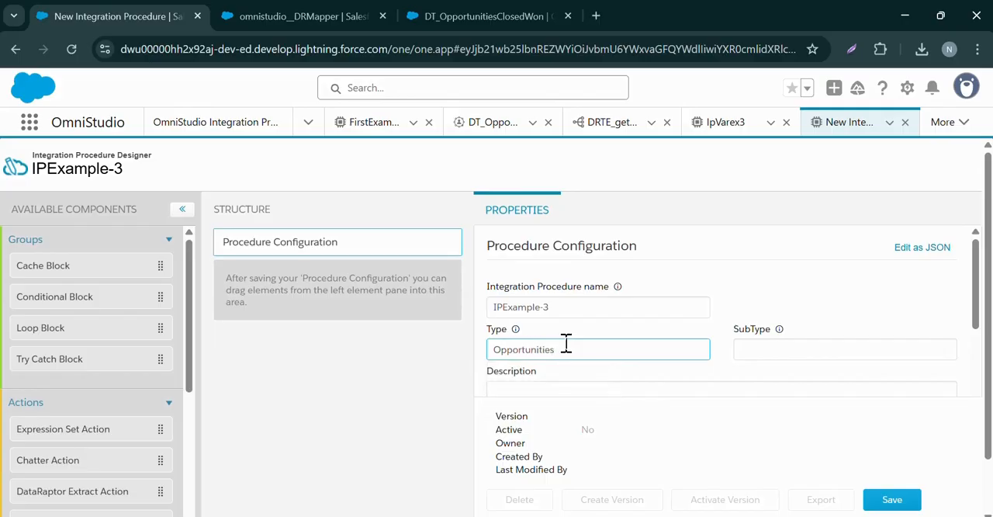
key("Tab")
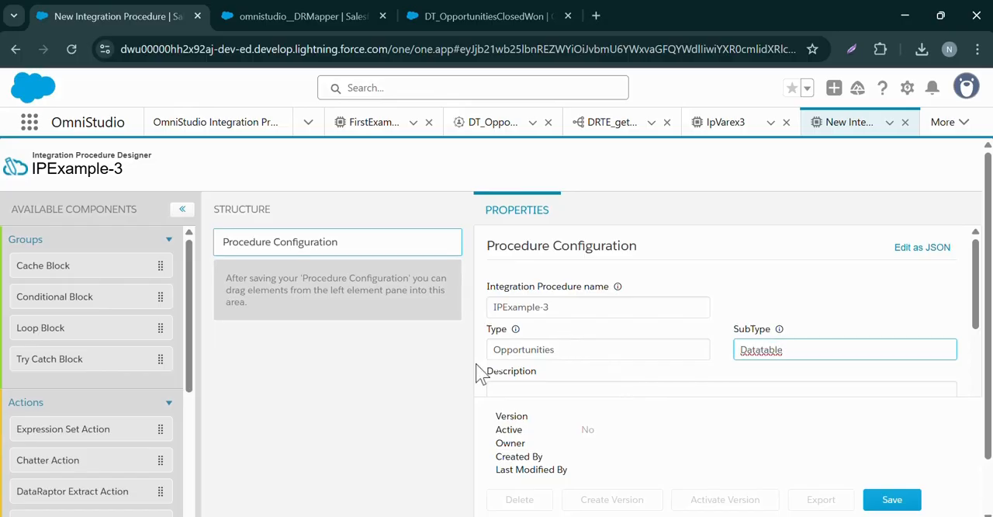
scroll(598, 303, "down", 5)
scroll(598, 326, "up", 5)
left_click_drag(32, 273, 237, 362)
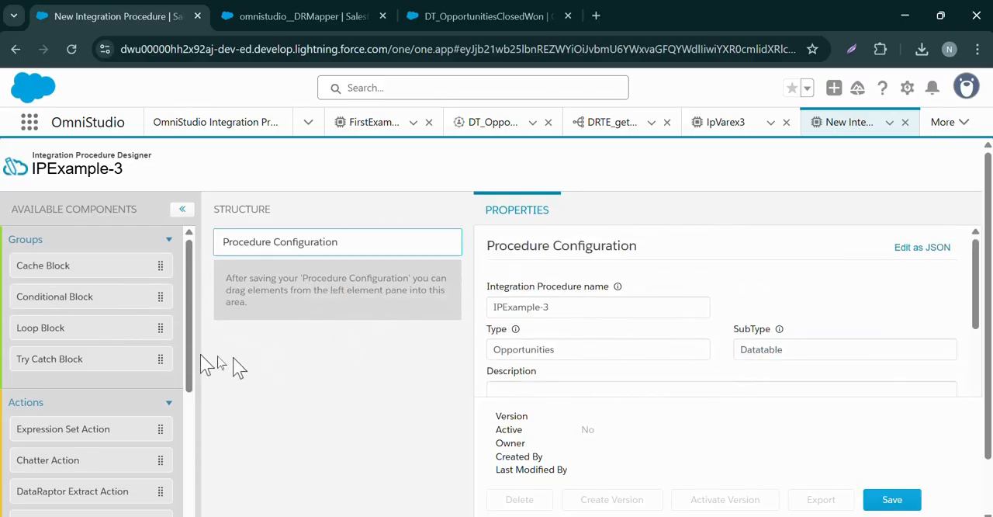
left_click(884, 500)
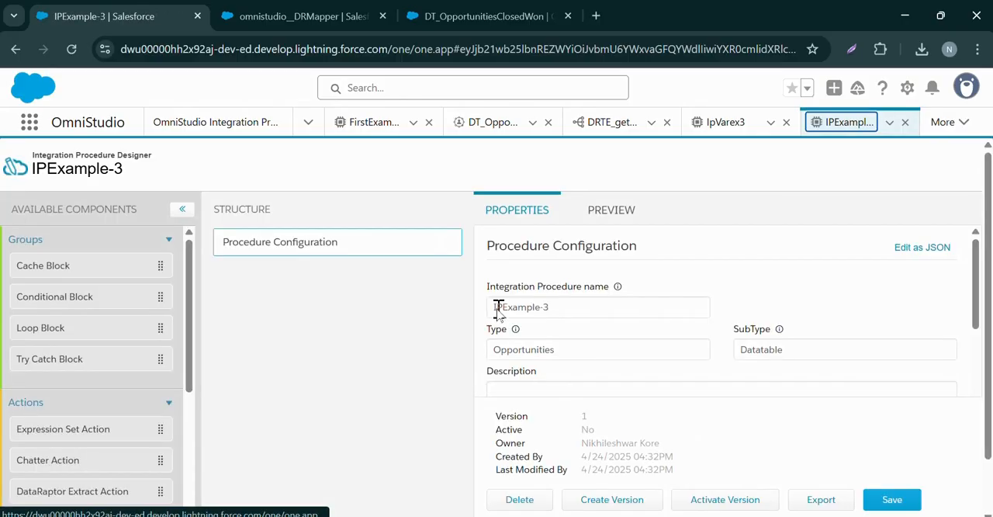
Enter "IP as Data Source" as the description of IPExample-3 and add a DataRaptor Extract Action to its structure
left_click(551, 384)
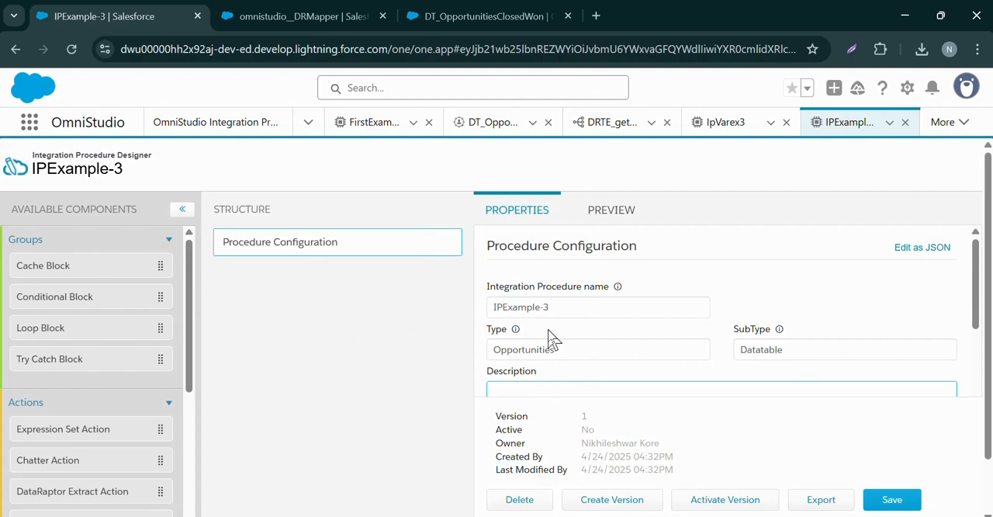
type("IP As Data Source")
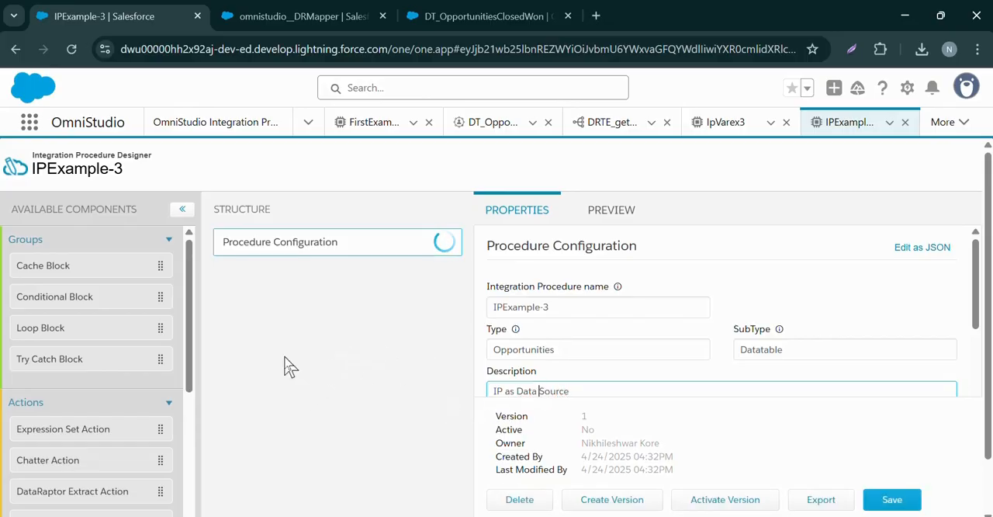
left_click(283, 363)
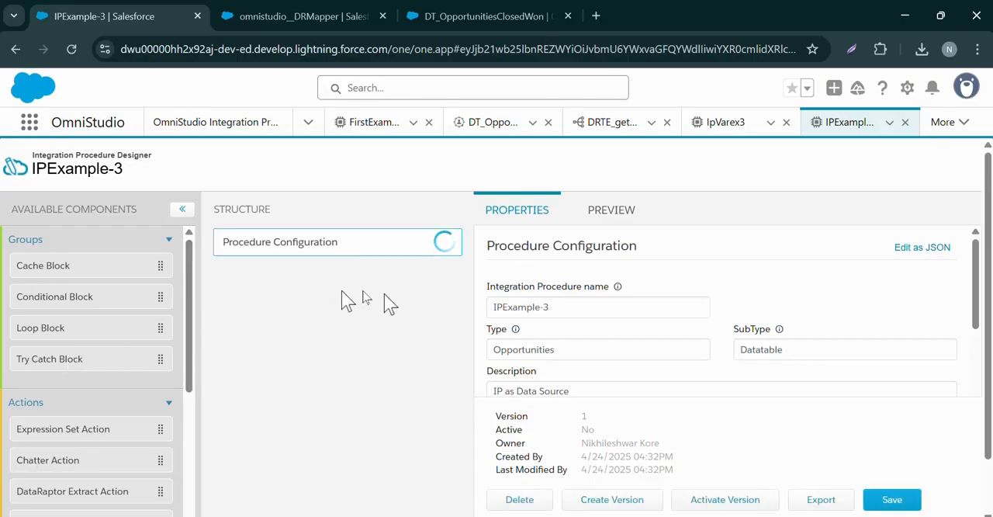
scroll(92, 378, "down", 2)
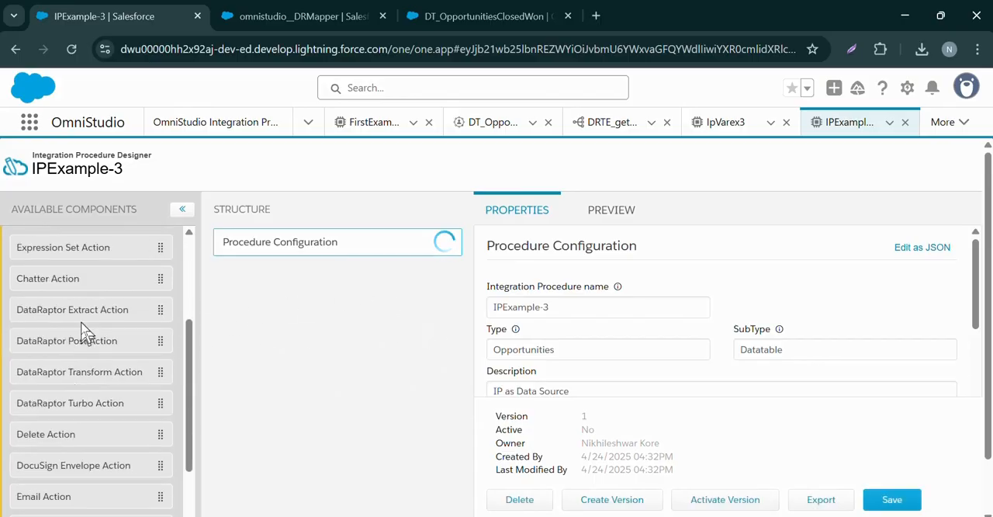
left_click_drag(88, 321, 310, 299)
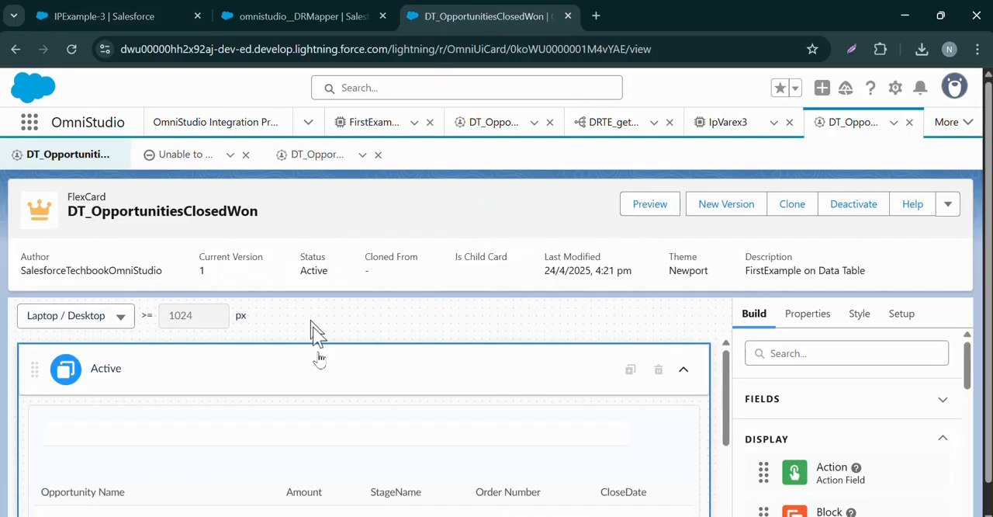
Review the DT_OpportunitiesClosedWon FlexCard, examining its setup options, datatable rows and datatable properties
double_click(188, 208)
scroll(240, 388, "down", 5)
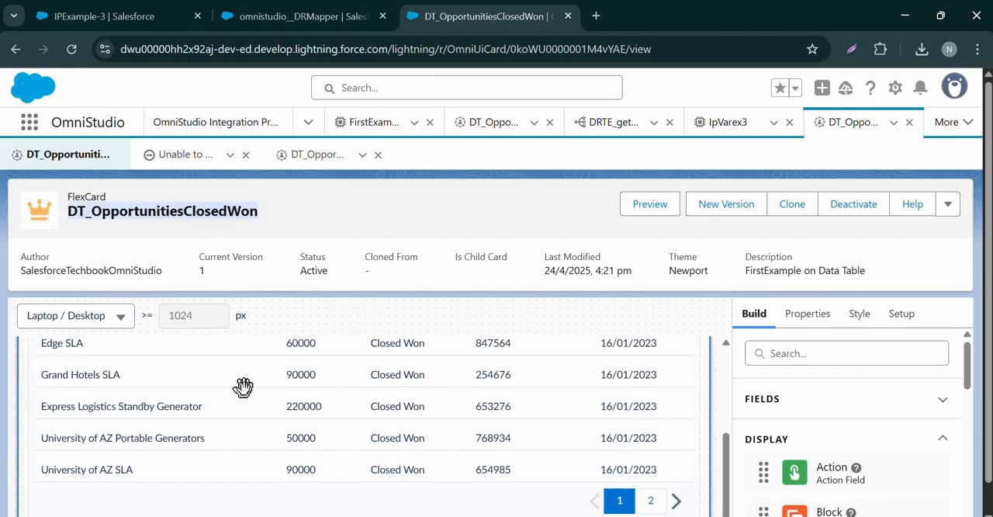
scroll(277, 404, "up", 5)
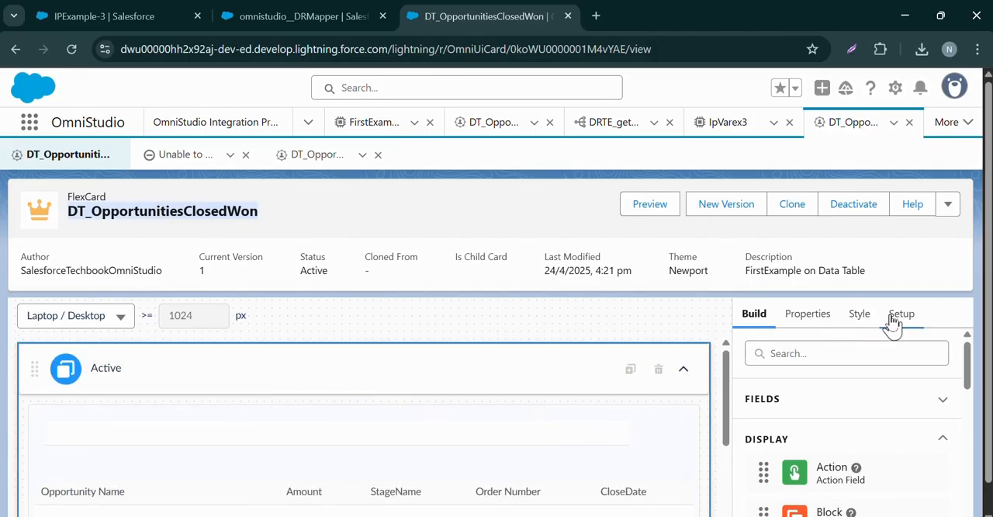
scroll(521, 329, "down", 1)
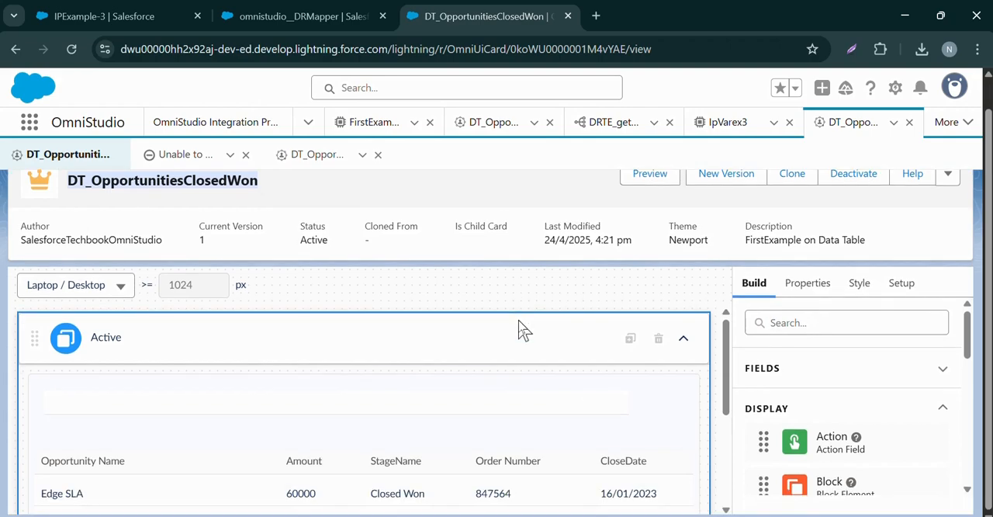
left_click(915, 290)
scroll(779, 341, "down", 10)
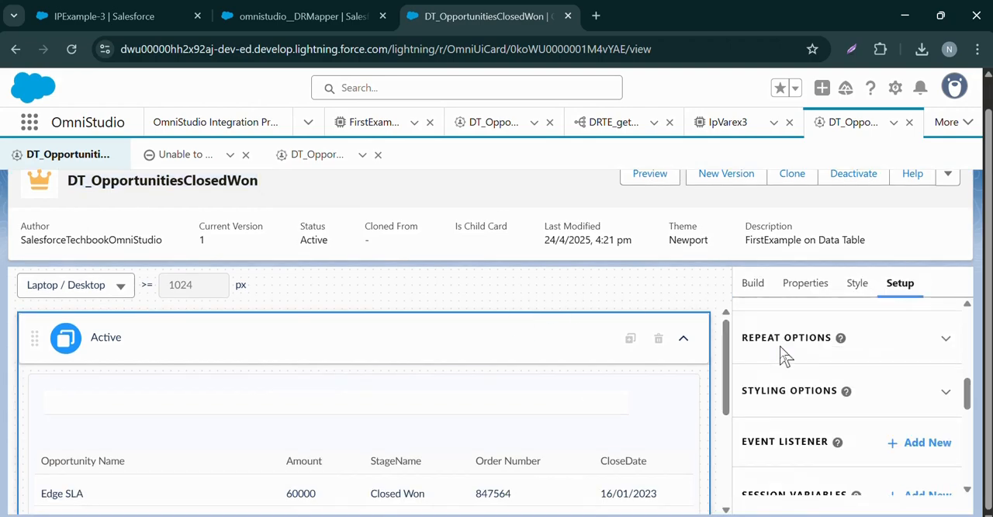
scroll(784, 355, "up", 5)
scroll(782, 355, "down", 5)
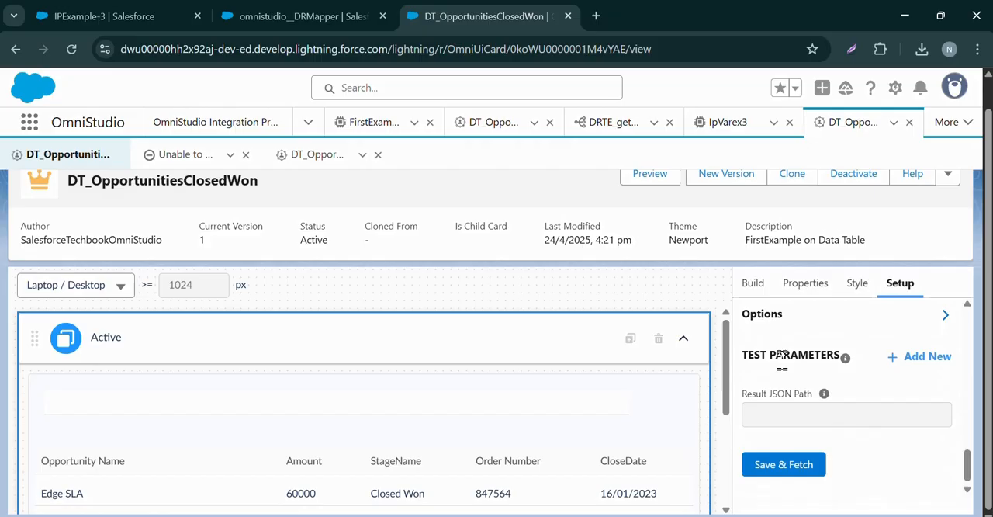
scroll(525, 391, "down", 3)
left_click(531, 375)
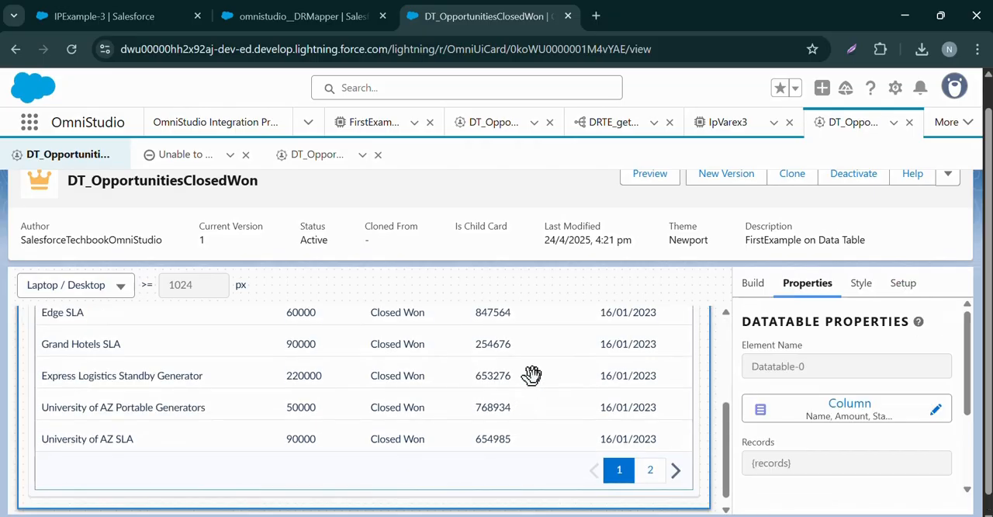
scroll(370, 343, "up", 3)
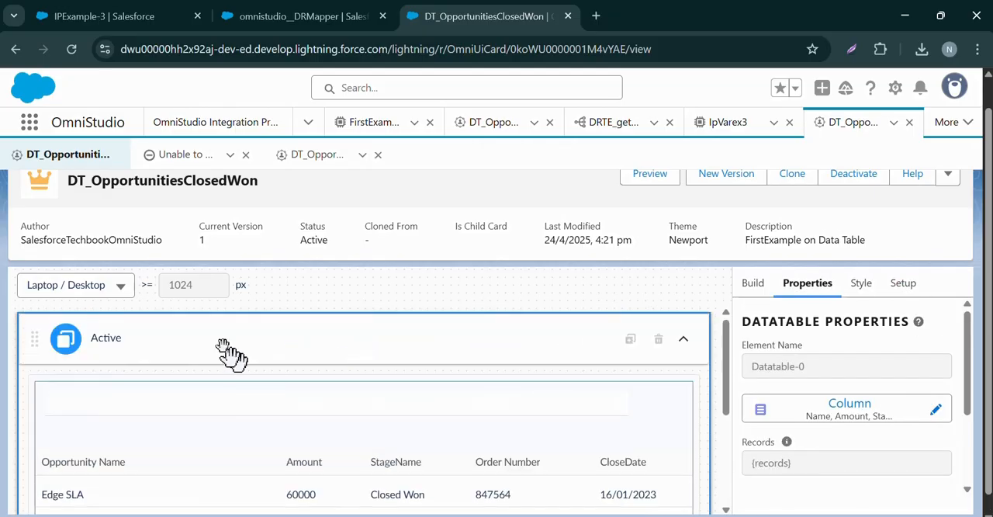
Set DataRaptorExtractAction1's DataRaptor Interface to DREX_GetClosedWonOppAndAccountsInFlexCards and open that DataRaptor
left_click(139, 24)
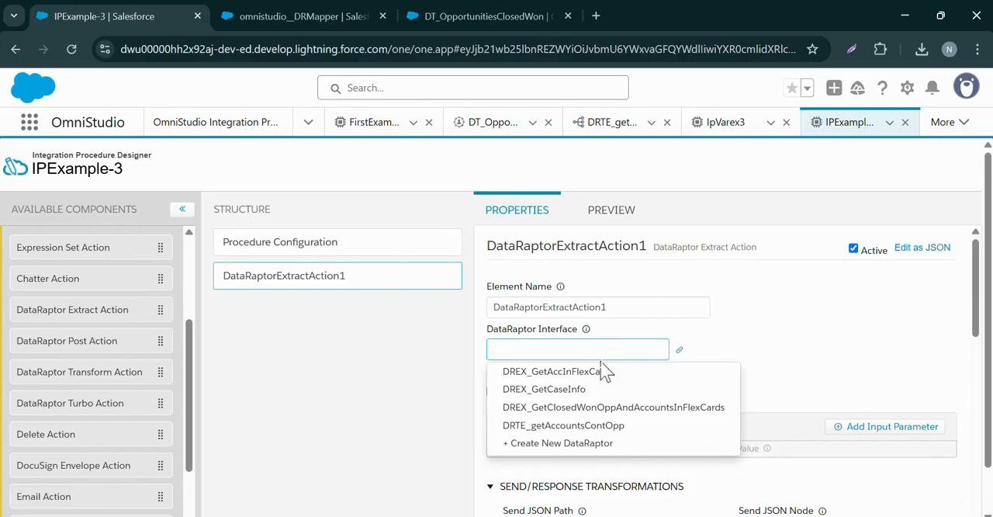
left_click(593, 407)
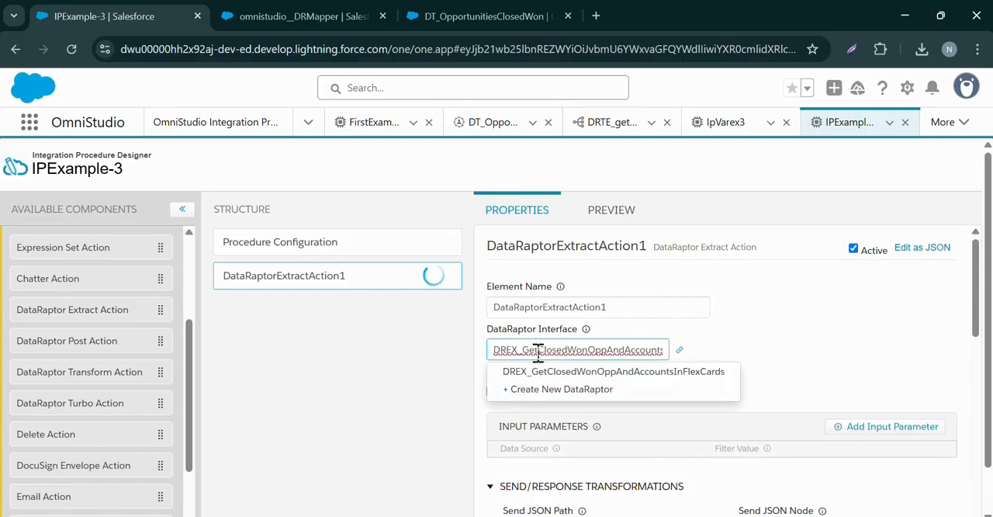
left_click(680, 350)
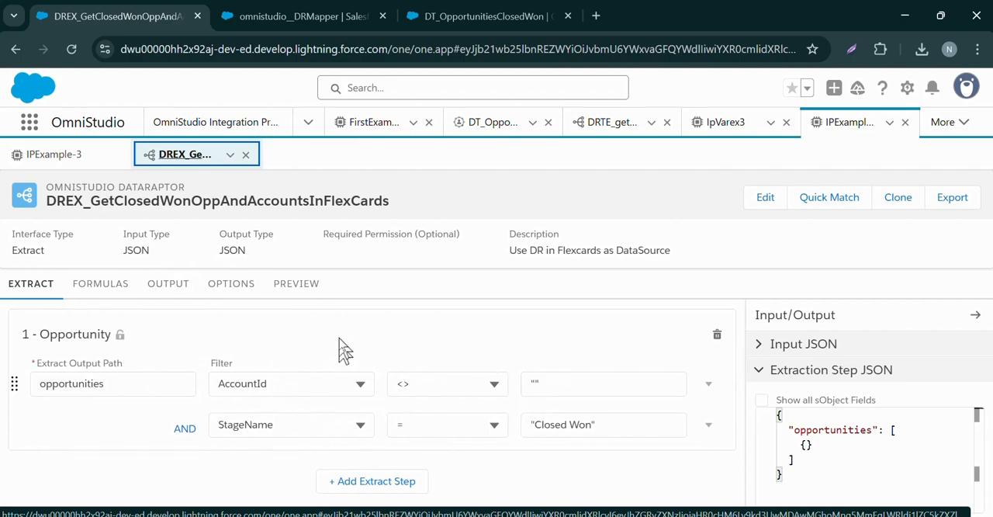
Execute the preview of DREX_GetClosedWonOppAndAccountsInFlexCards and examine the OppStage value in the response
left_click(298, 286)
left_click(206, 502)
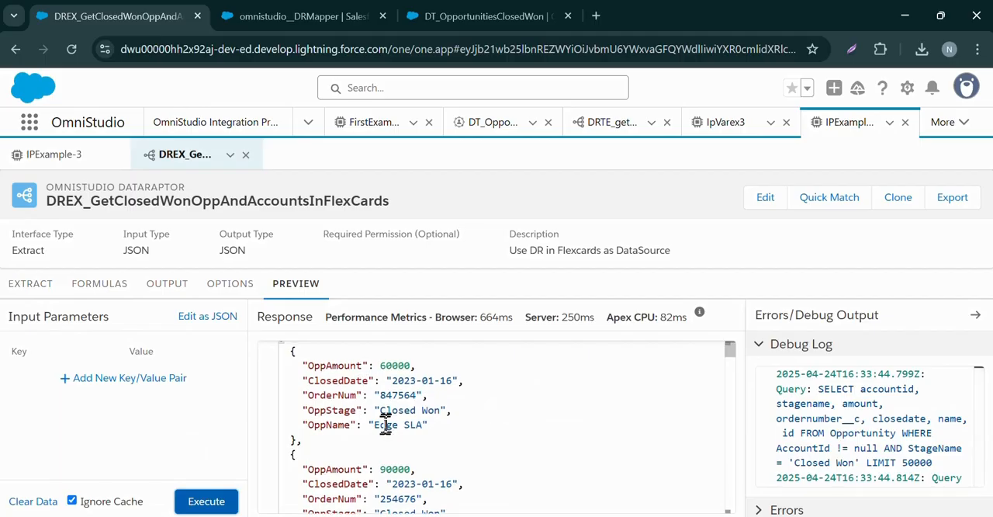
left_click_drag(380, 410, 444, 413)
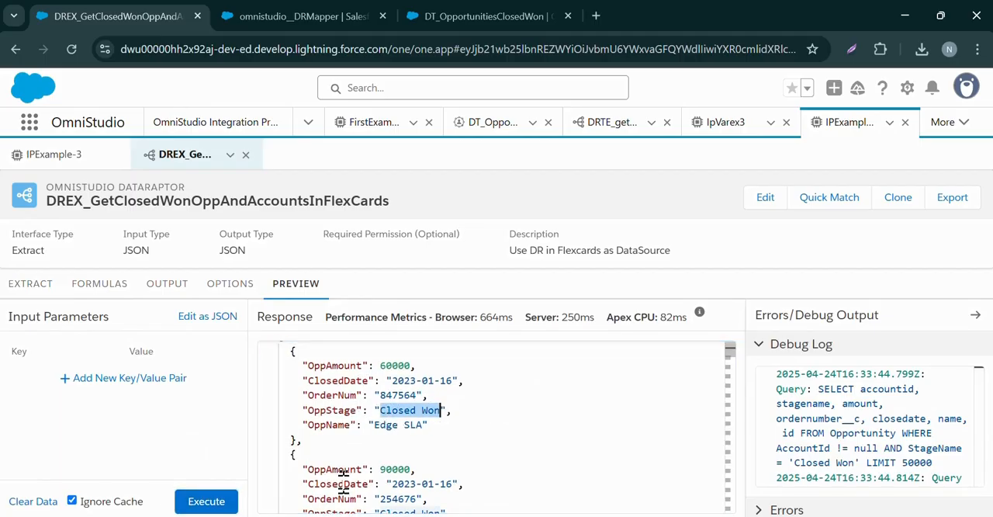
Compare the opportunity rows in the DT_OpportunitiesClosedWon datatable with the DataRaptor's preview response
left_click(452, 11)
scroll(145, 392, "down", 3)
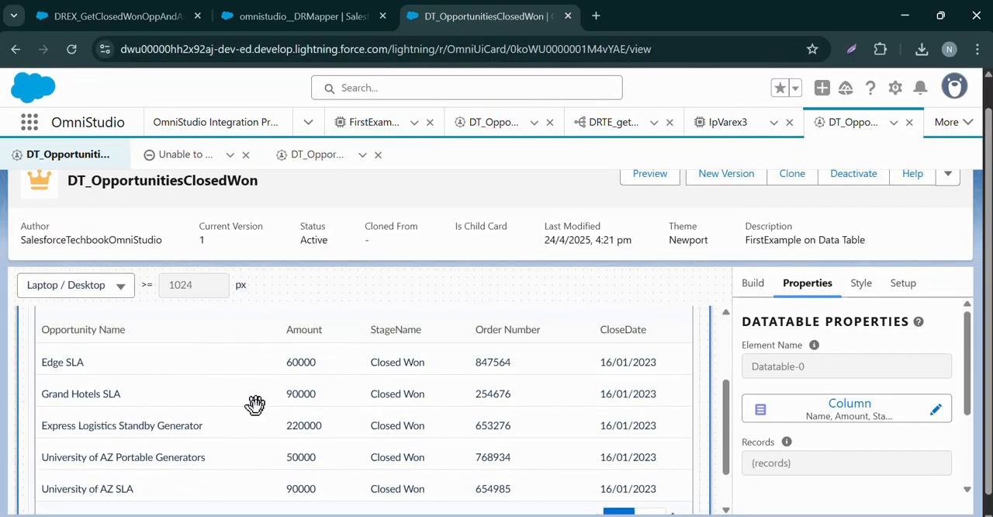
scroll(255, 403, "down", 3)
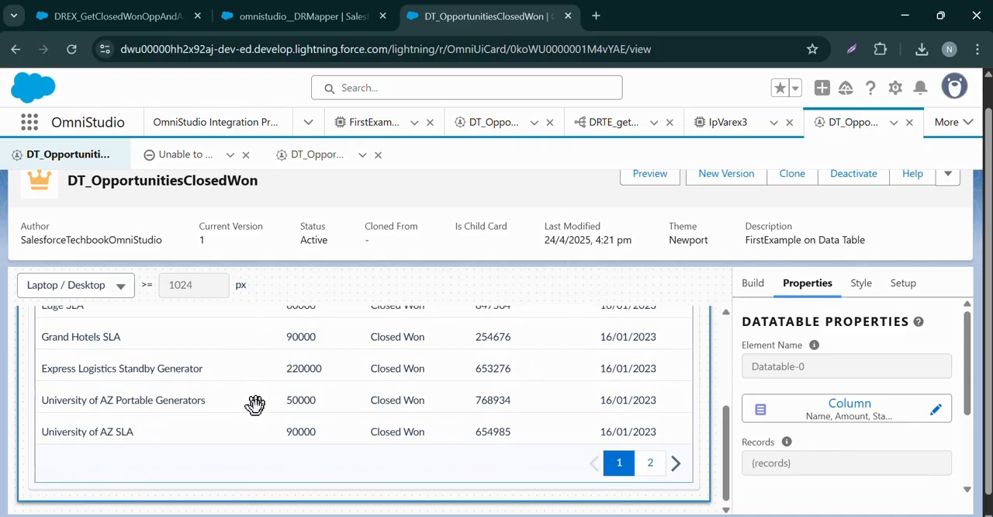
scroll(255, 404, "up", 1)
scroll(257, 405, "down", 1)
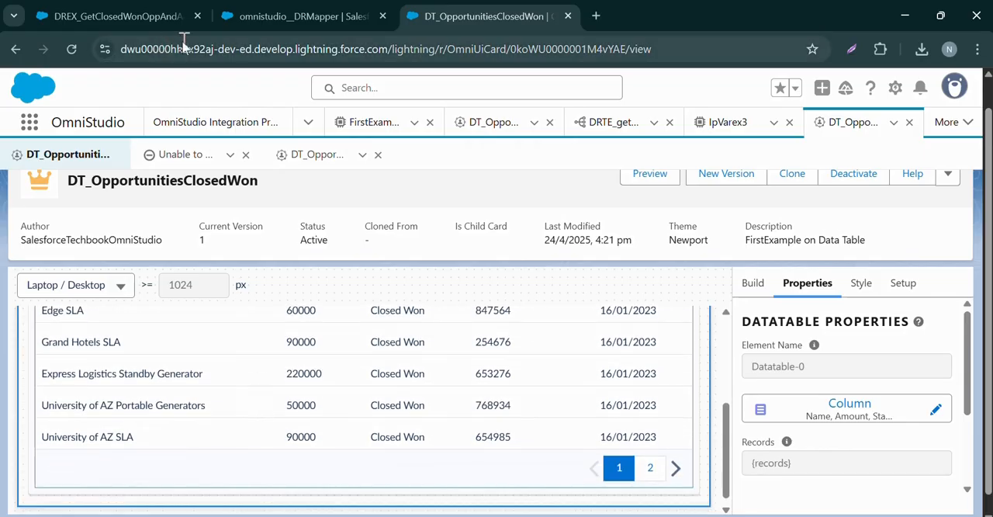
left_click(154, 24)
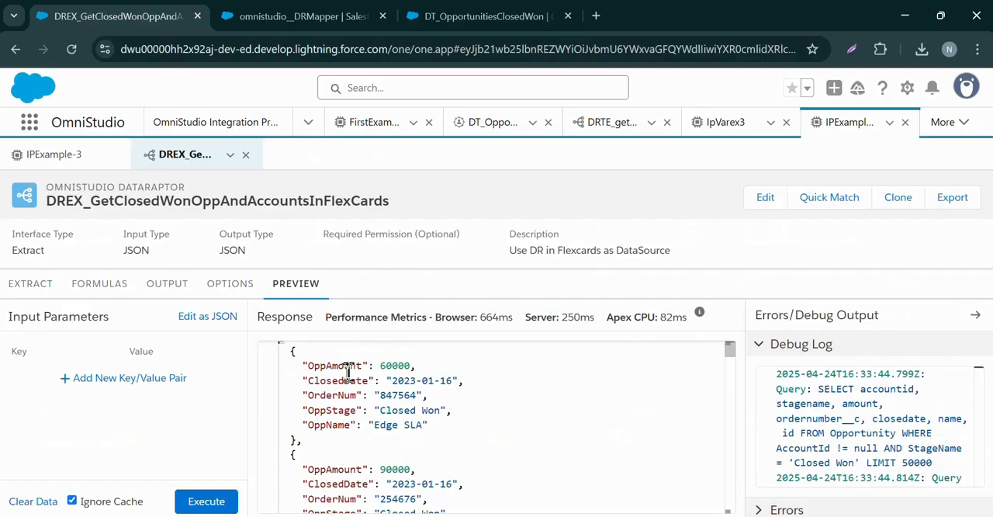
left_click(481, 16)
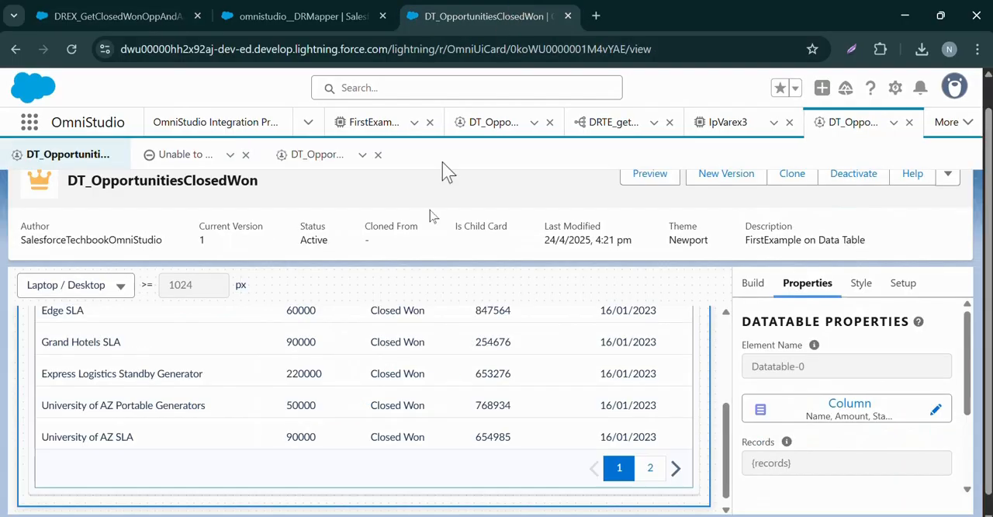
scroll(310, 337, "up", 3)
left_click(126, 21)
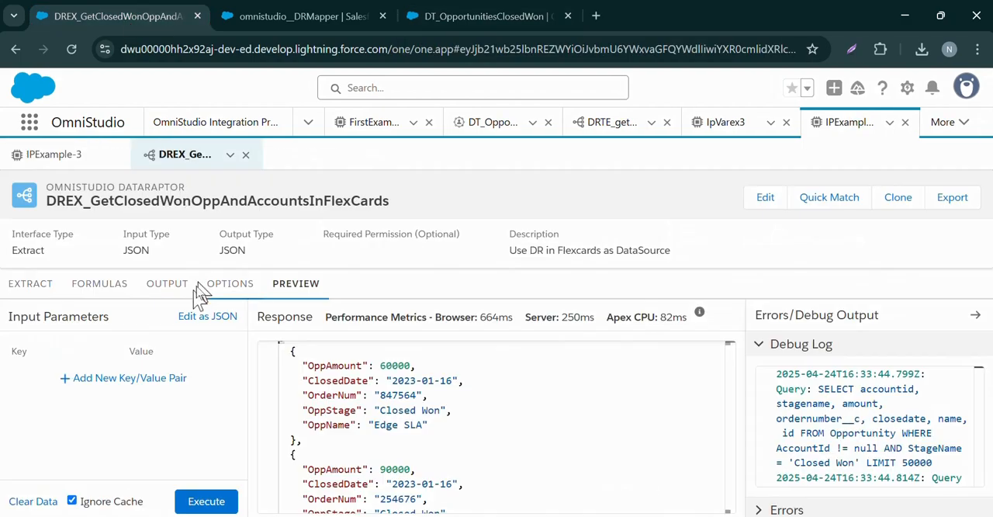
Return to IPExample-3 and execute its preview without input parameters
left_click(58, 159)
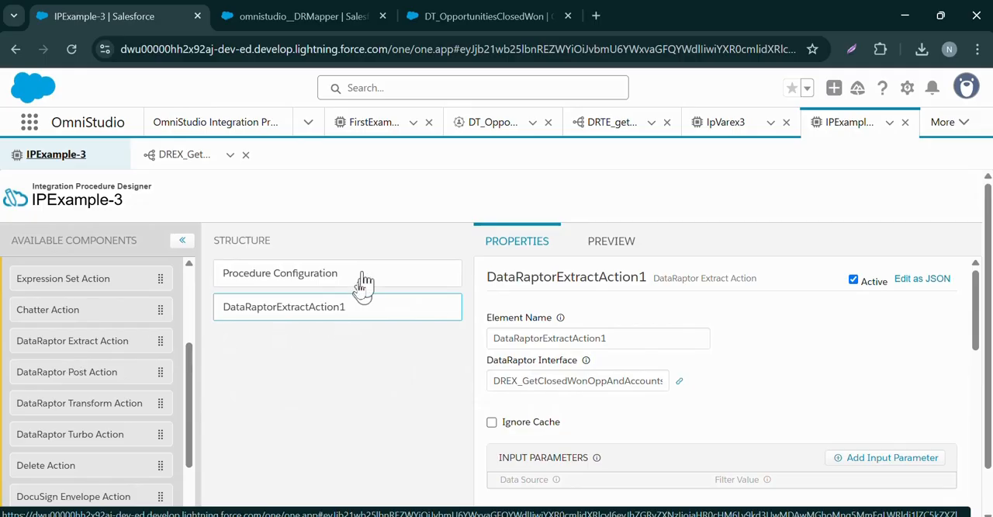
left_click(610, 242)
scroll(136, 403, "down", 1)
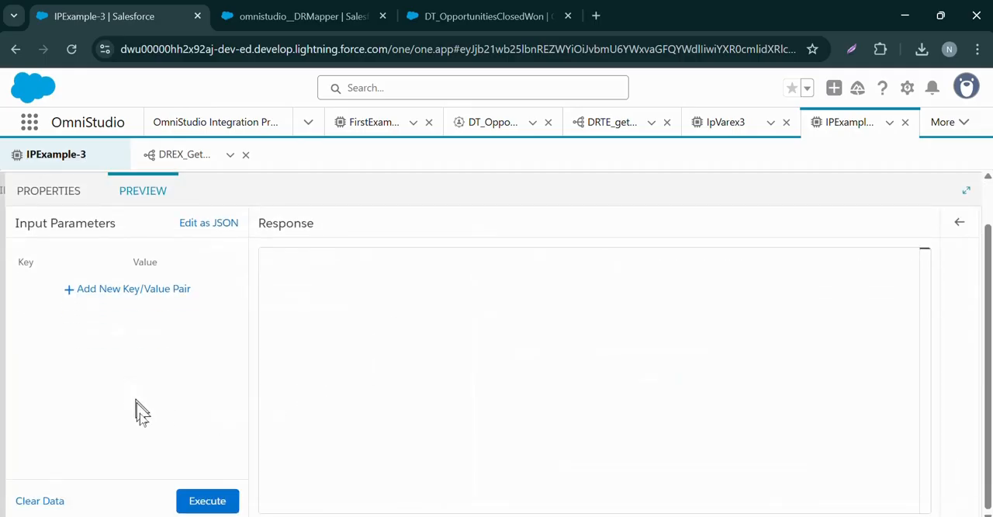
left_click(206, 501)
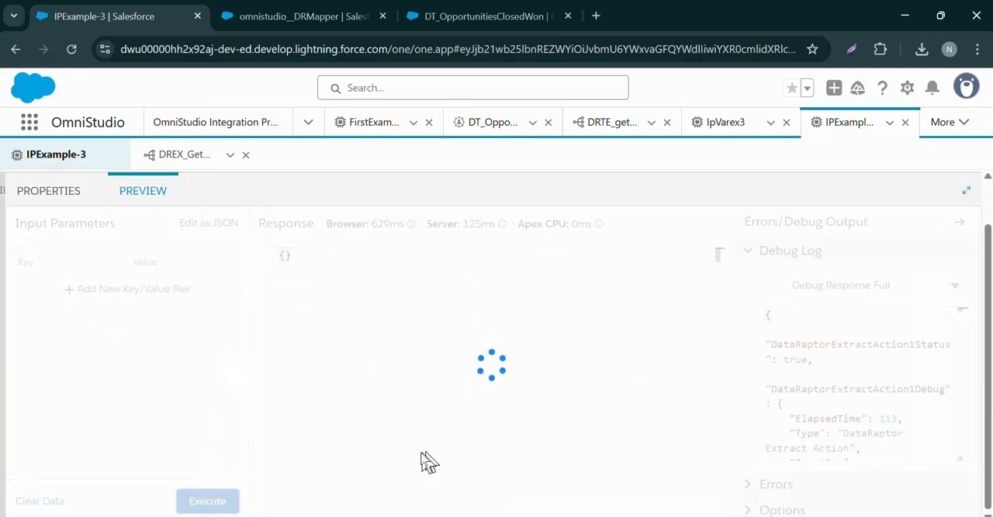
Examine the preview's debug log through the Response, Original Input, Full DataJSON and DataRaptorExtractAction1 views
scroll(823, 384, "down", 5)
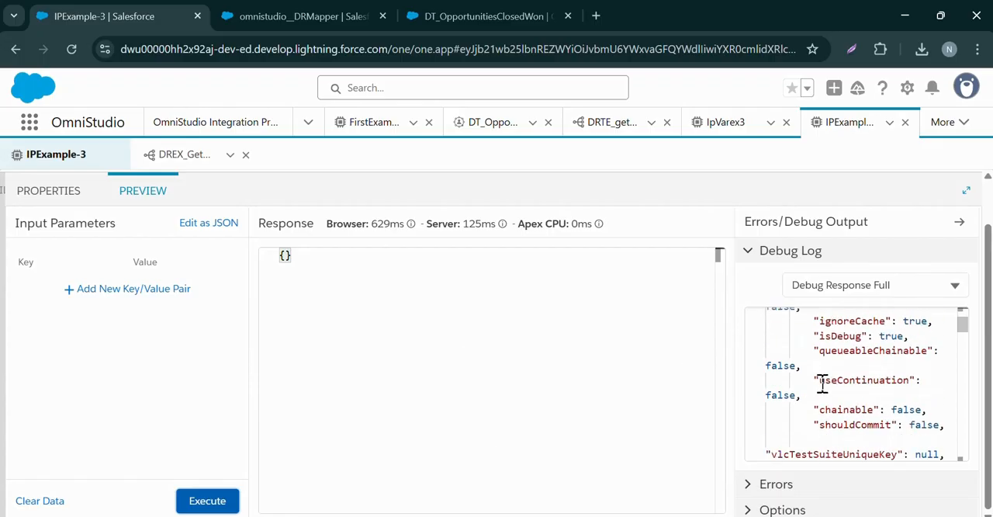
left_click(915, 289)
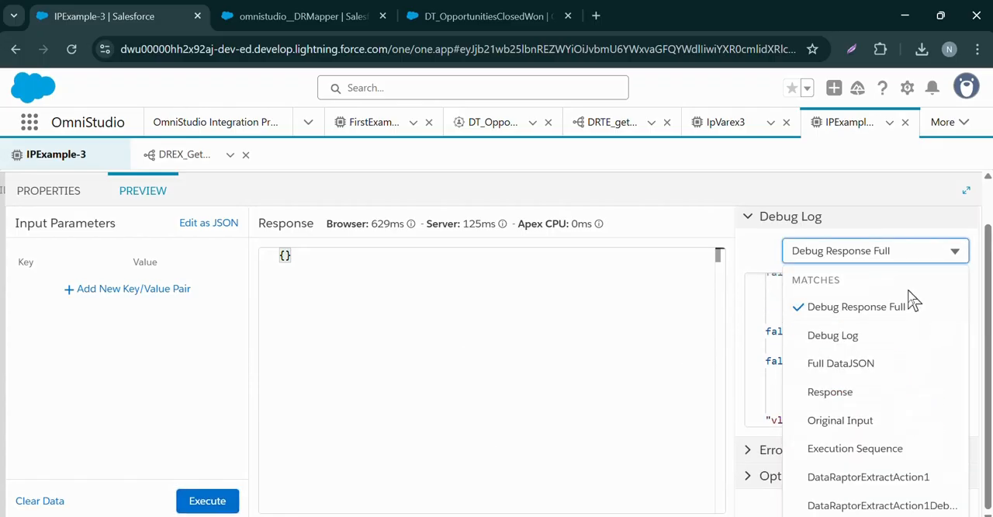
left_click(824, 390)
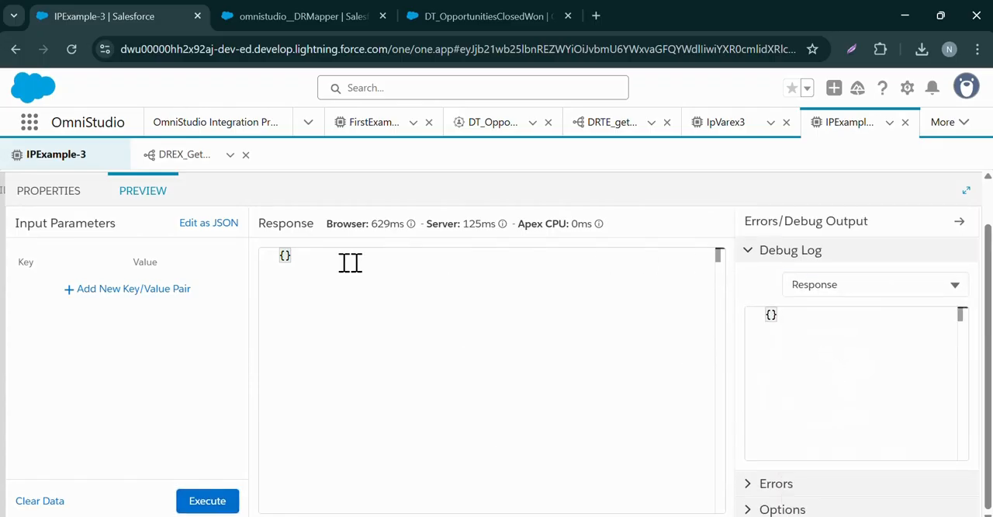
left_click(892, 279)
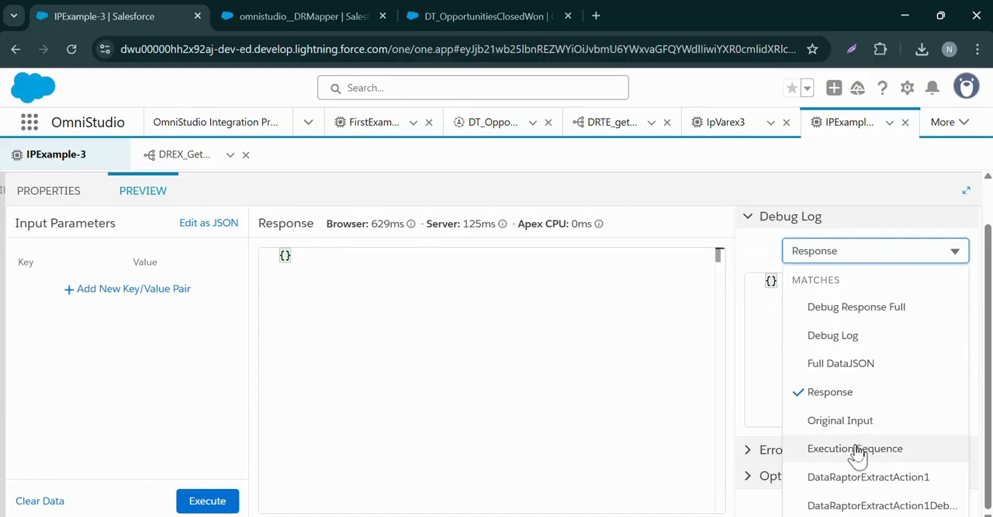
left_click(832, 433)
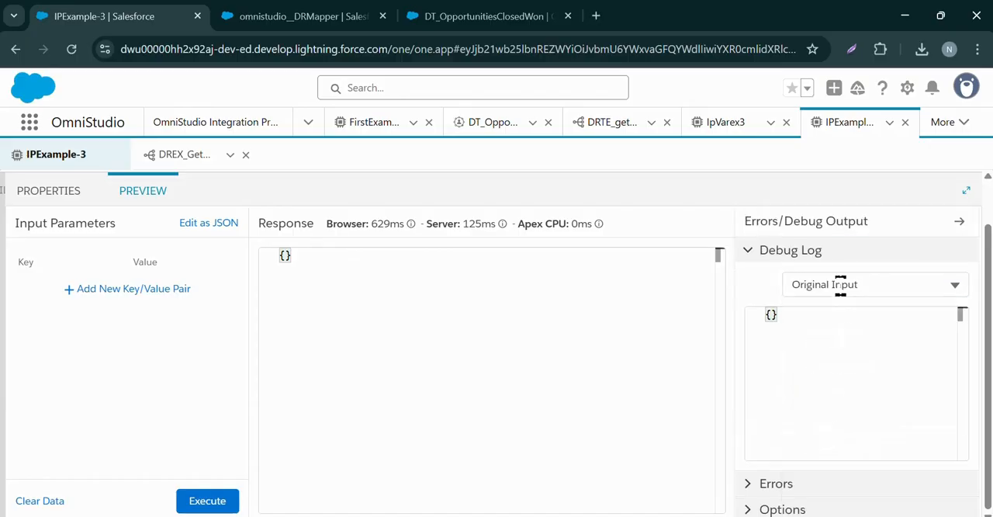
left_click(840, 285)
left_click(840, 363)
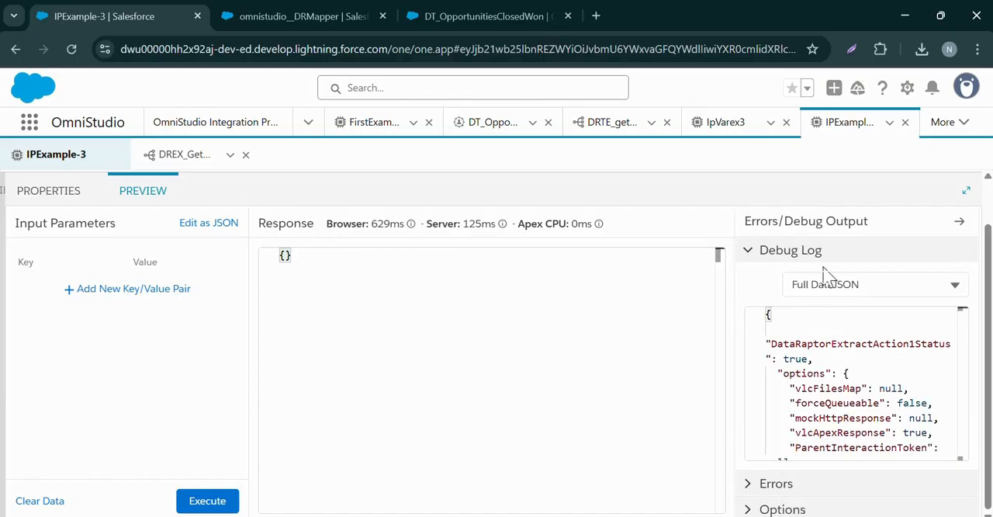
scroll(812, 326, "down", 3)
left_click(828, 284)
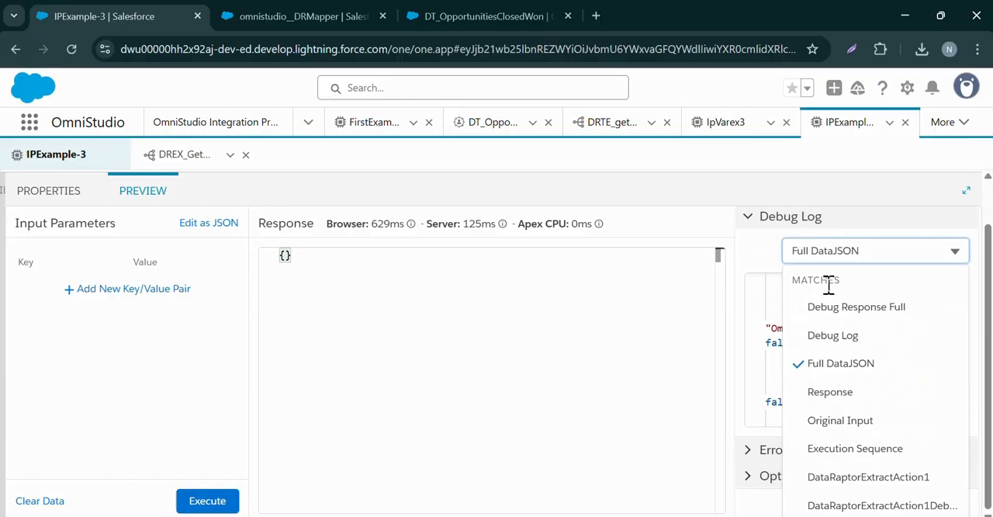
left_click(845, 475)
scroll(815, 412, "up", 1)
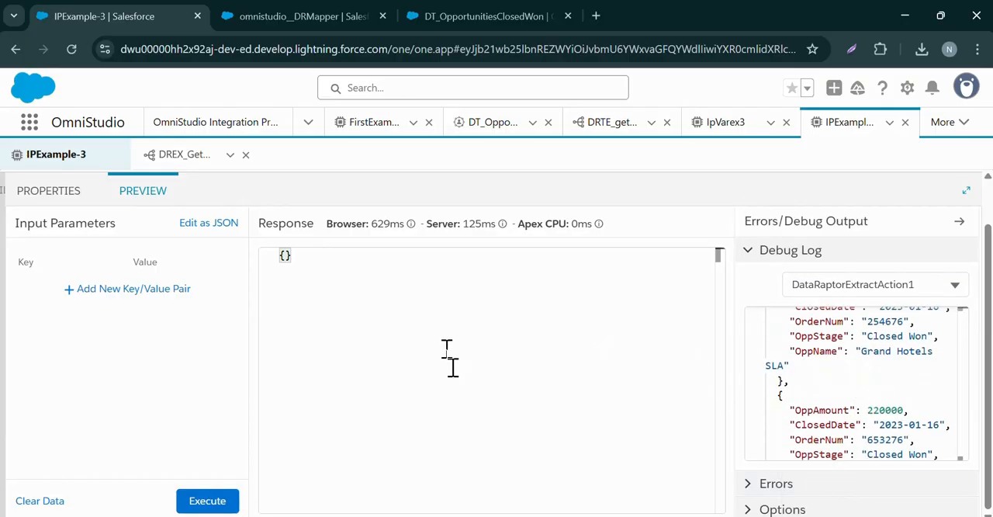
Add a Response Action to IPExample-3's structure below DataRaptorExtractAction1
left_click(41, 191)
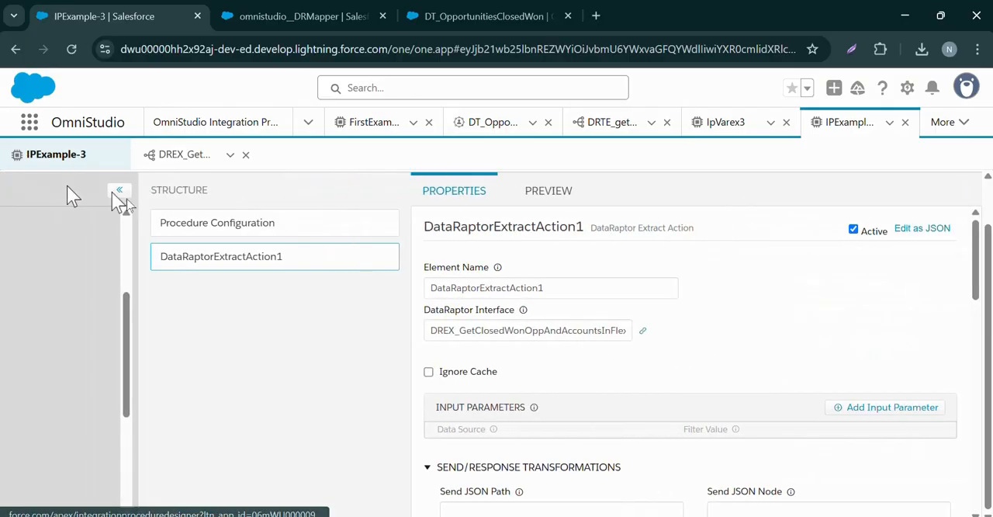
scroll(111, 412, "down", 3)
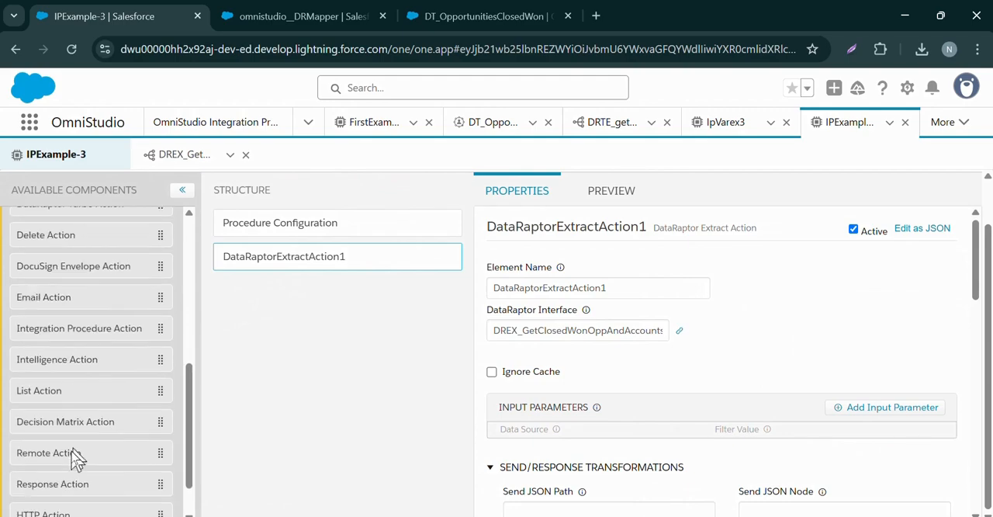
left_click_drag(53, 444, 311, 290)
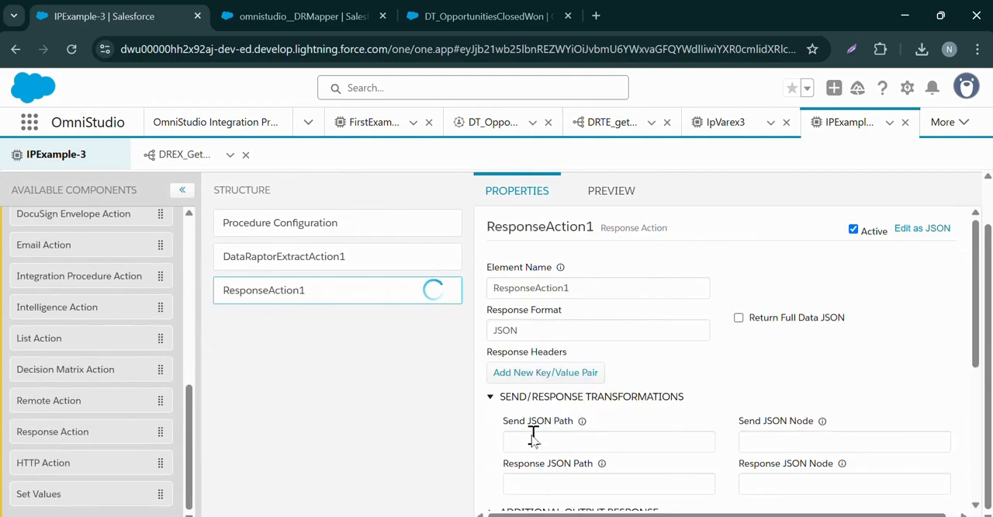
Copy the extract action's element name and set ResponseAction1's Send JSON Path to DataRaptorExtractAction1
left_click(316, 261)
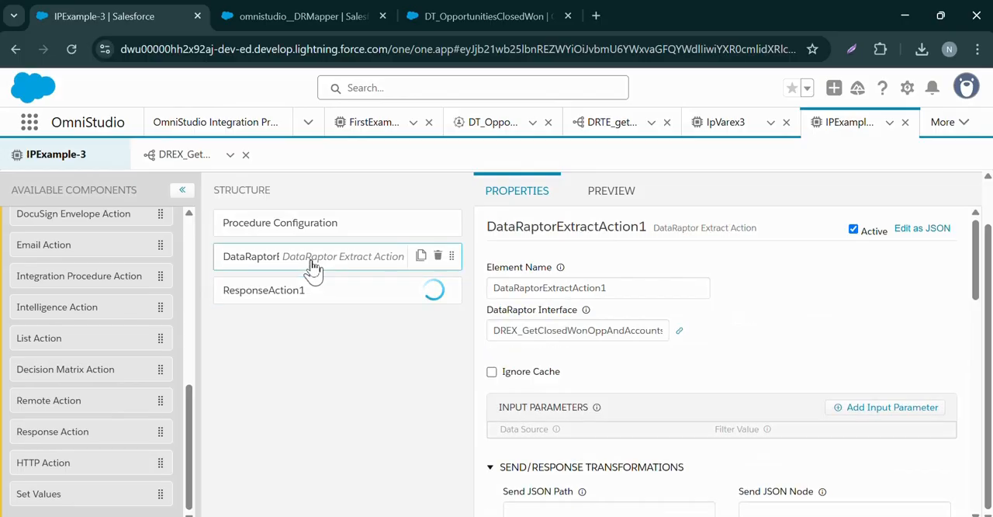
double_click(512, 287)
key("ctrl+c")
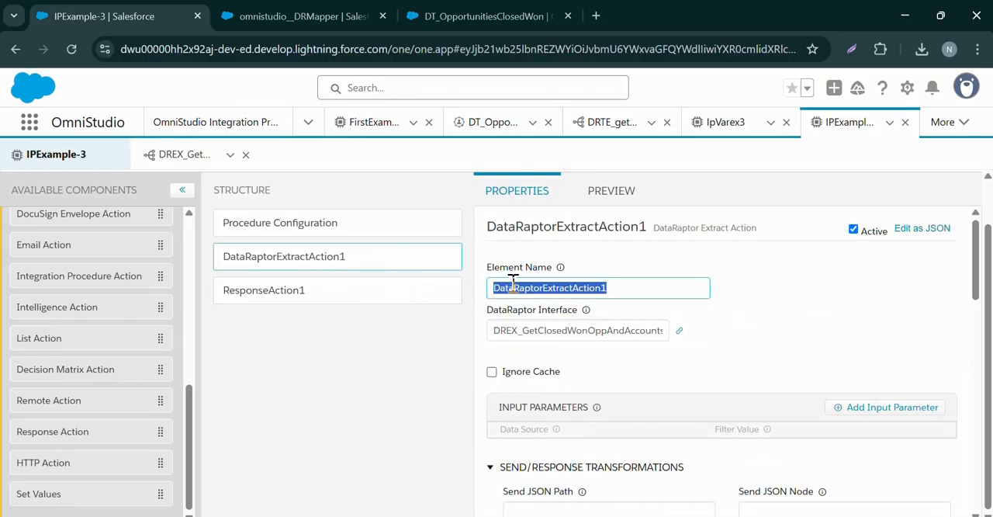
left_click(333, 298)
left_click(560, 439)
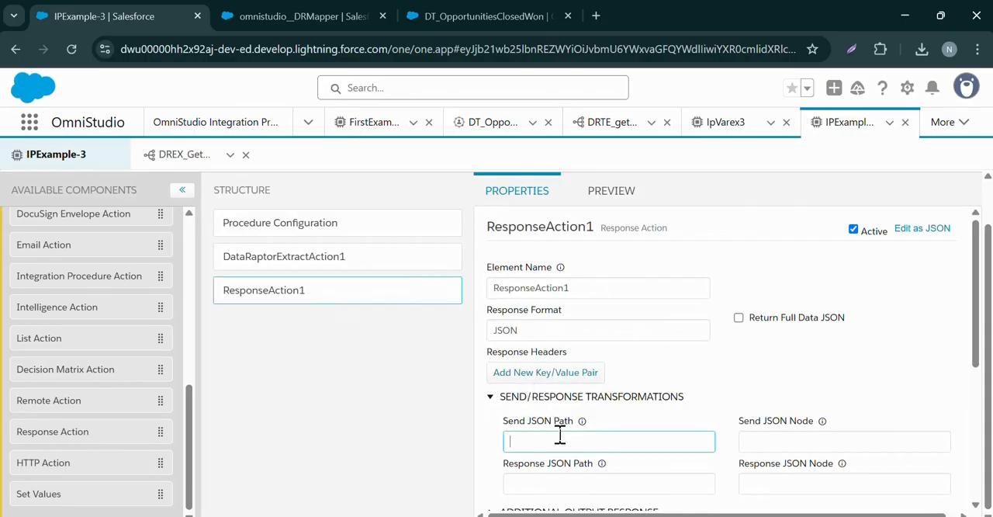
key("ctrl+v")
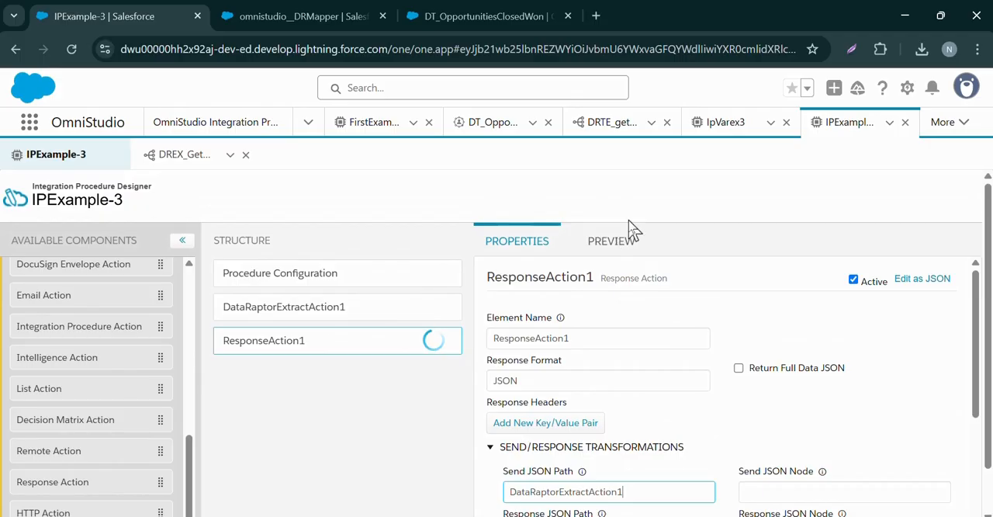
Execute IPExample-3's preview with the response action in place, using no input parameters
left_click(612, 239)
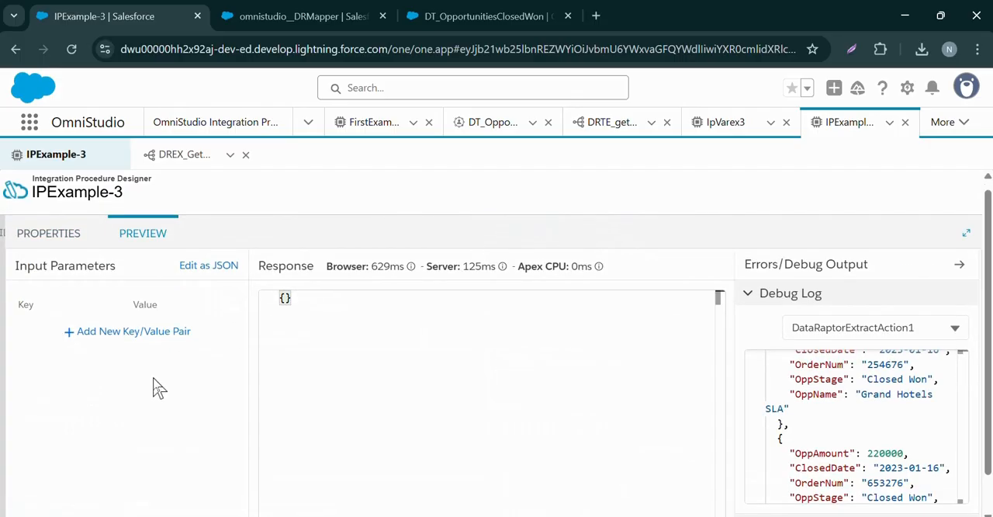
scroll(159, 388, "down", 1)
left_click(207, 500)
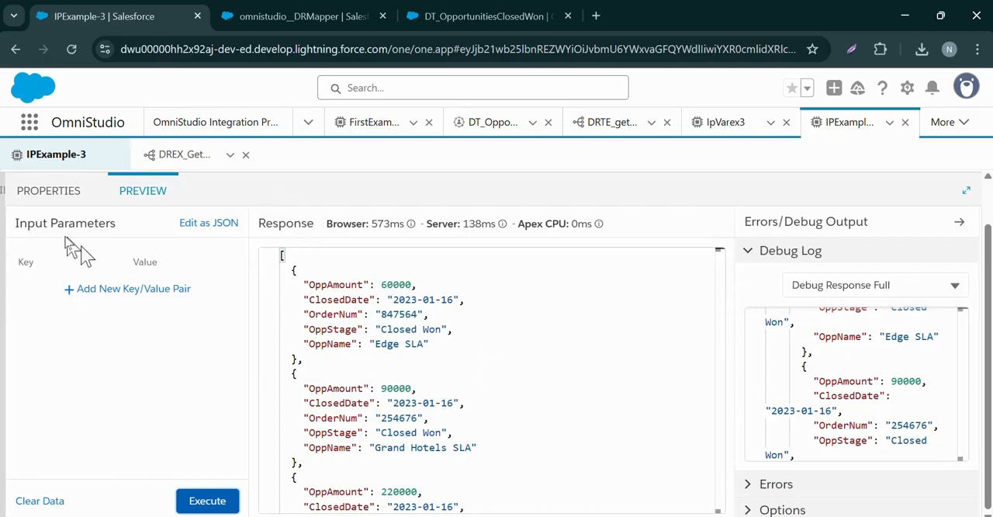
Save IPExample-3 from its Procedure Configuration and activate version 1
left_click(37, 191)
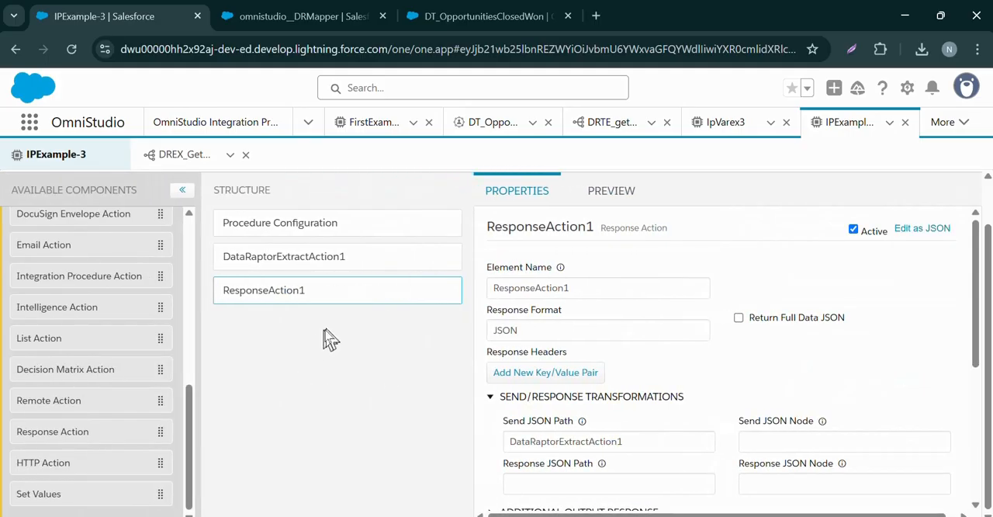
scroll(503, 348, "down", 4)
scroll(362, 333, "up", 1)
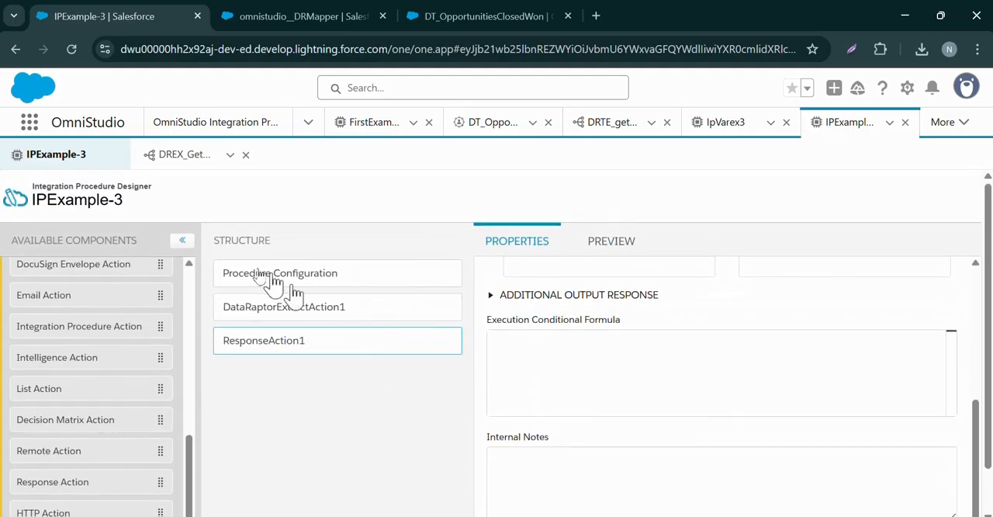
left_click(316, 284)
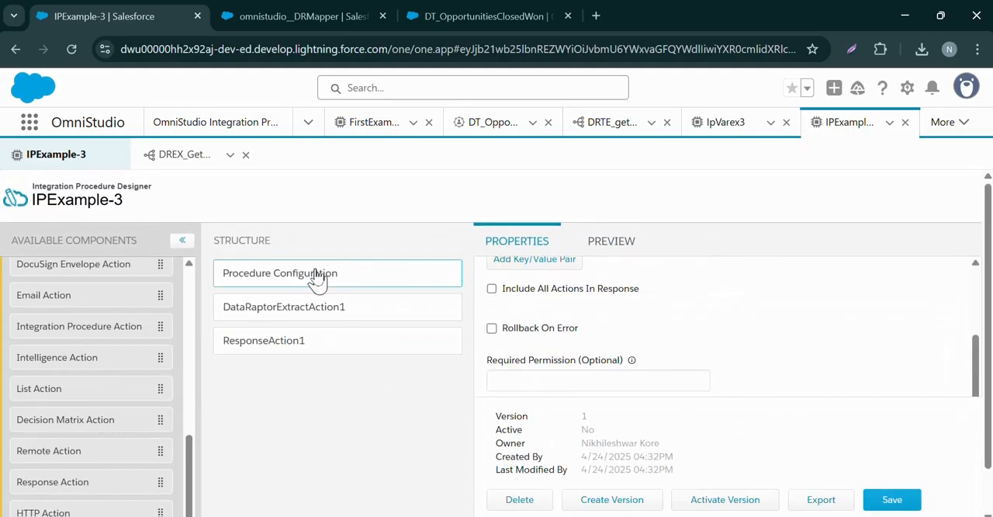
left_click(871, 506)
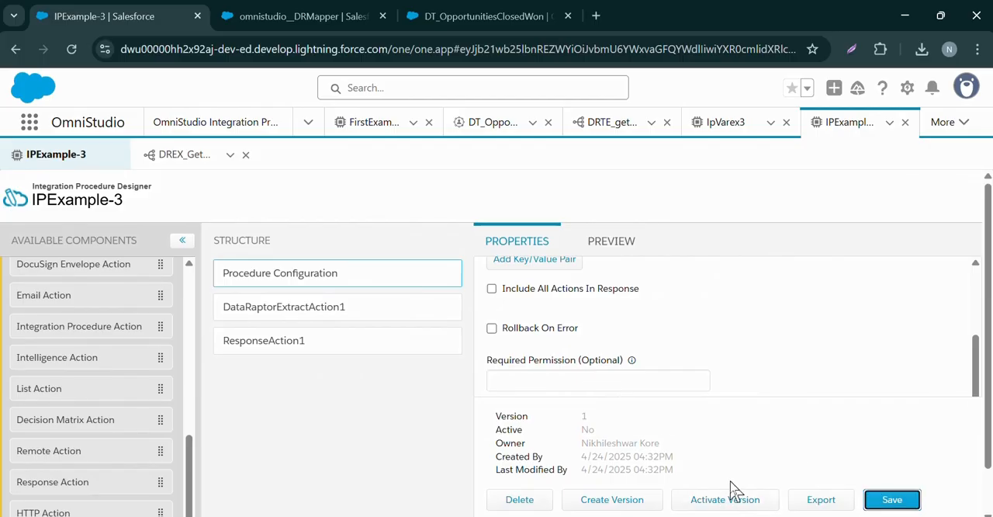
left_click(717, 505)
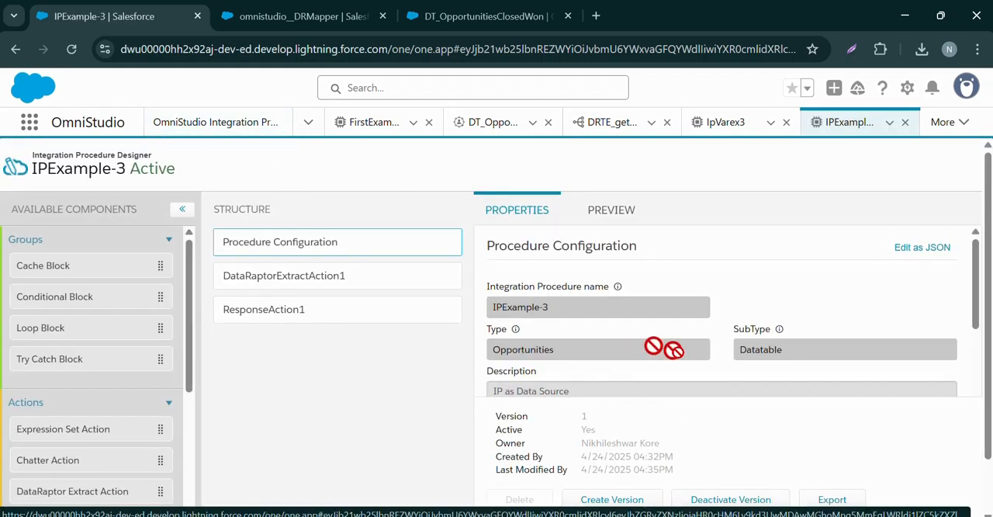
scroll(660, 346, "down", 5)
scroll(656, 281, "up", 5)
Switch to the DT_OpportunitiesClosedWon FlexCard and reload its designer page
left_click(489, 12)
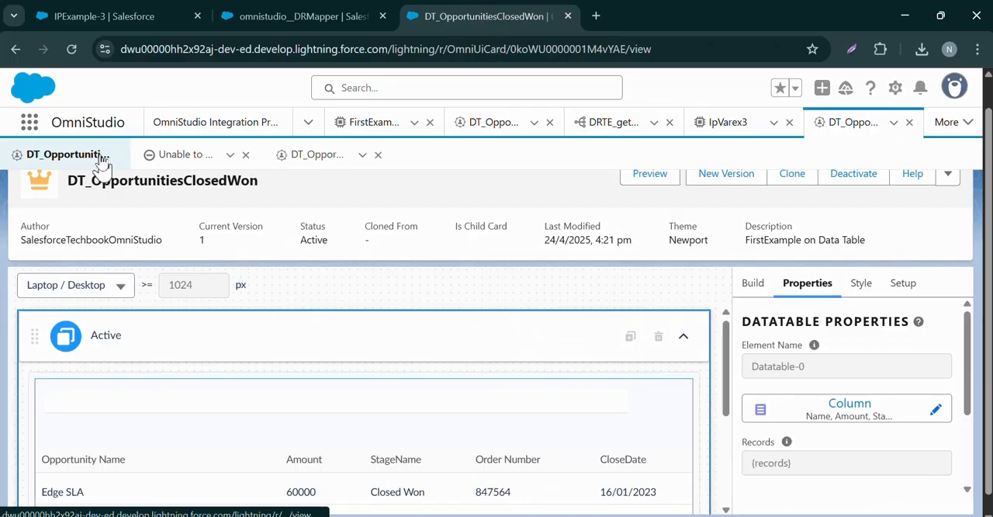
left_click(71, 49)
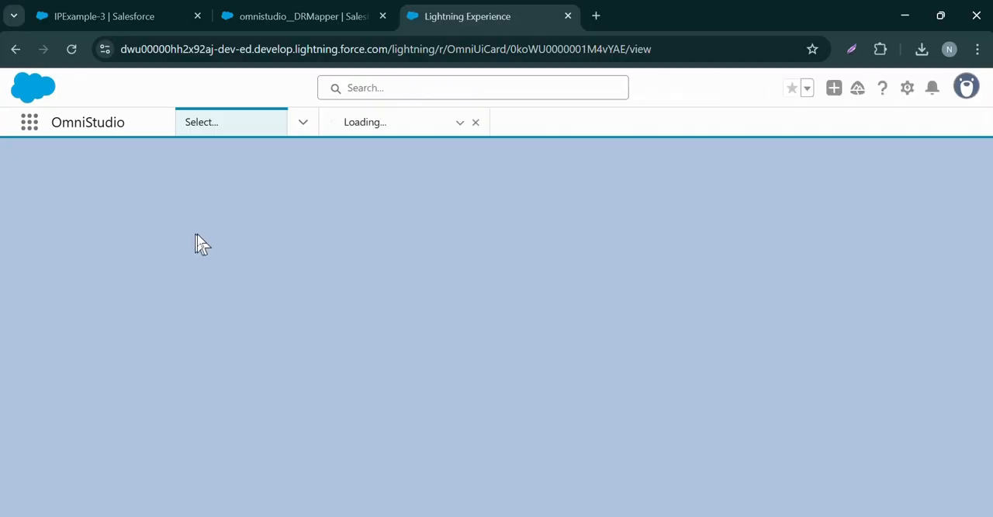
left_click(135, 17)
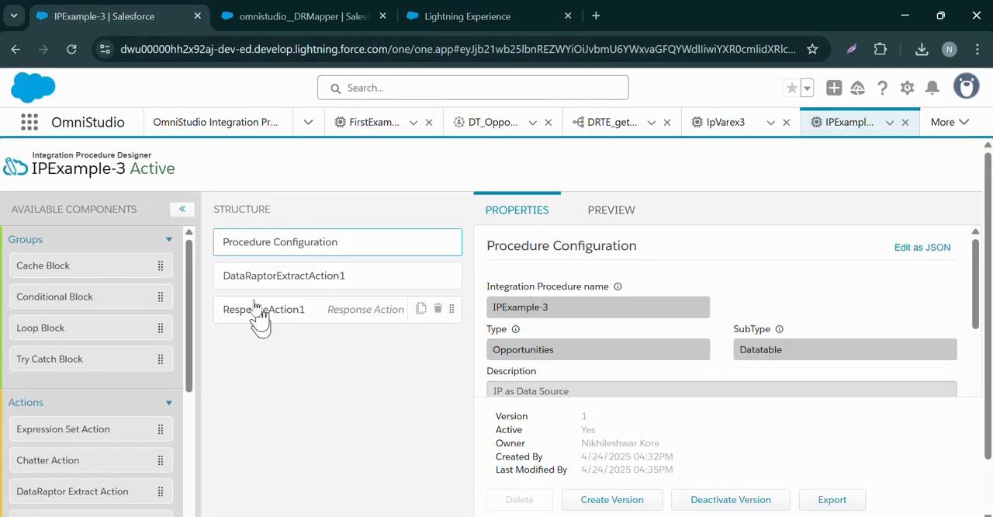
left_click(434, 14)
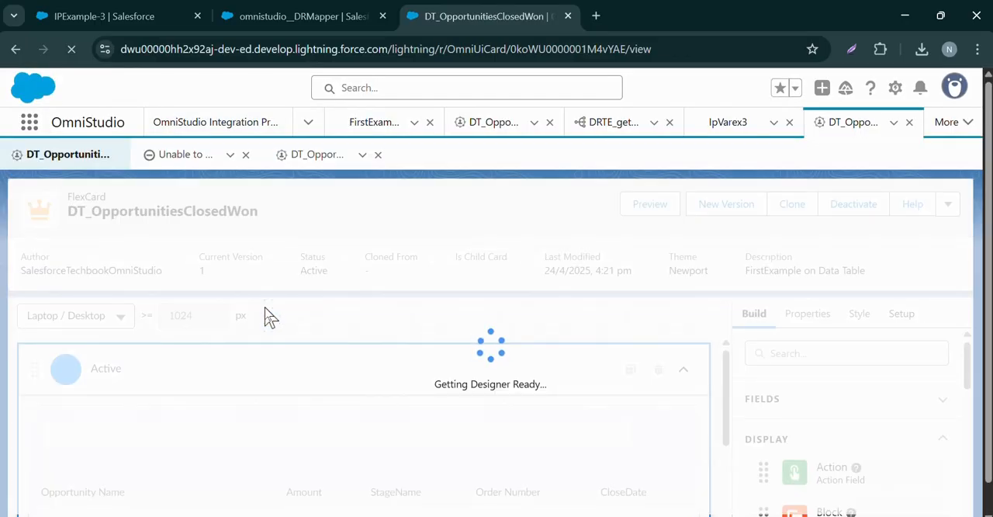
Examine the data source type and query in the DT_OpportunitiesClosedWon FlexCard's setup
scroll(266, 315, "down", 5)
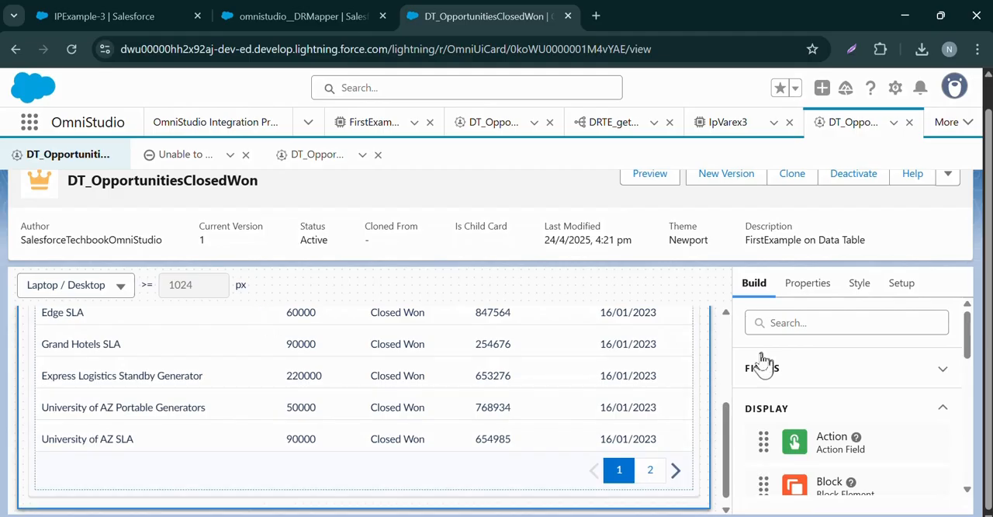
left_click(795, 291)
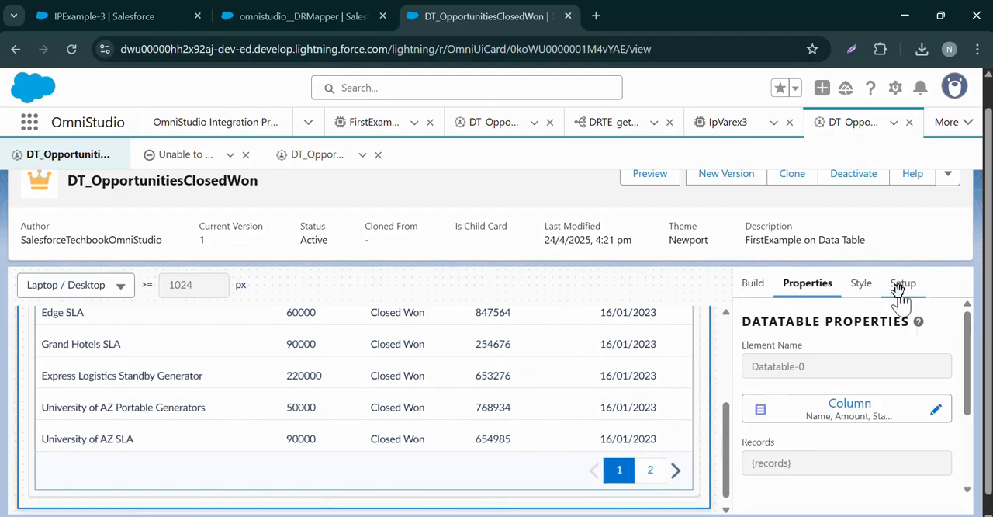
left_click(901, 284)
scroll(849, 405, "down", 5)
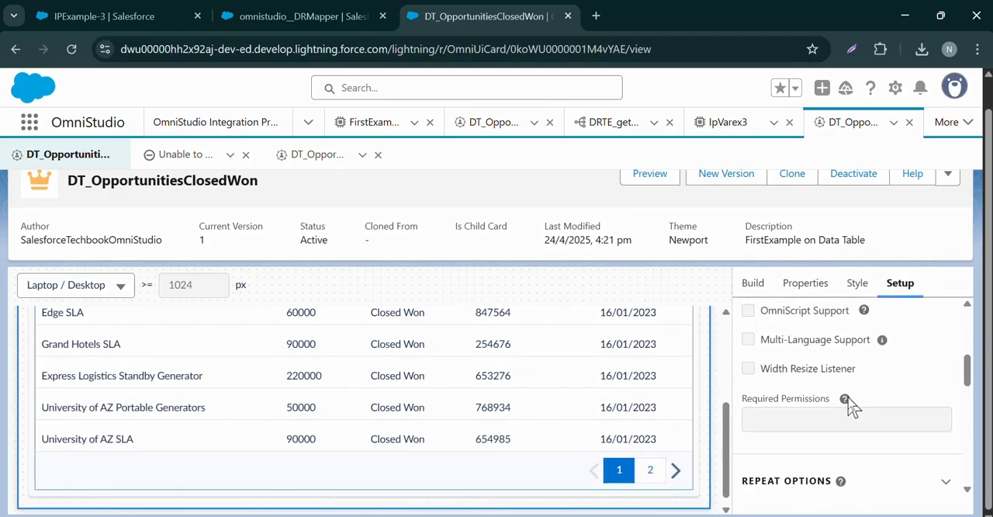
scroll(849, 404, "down", 10)
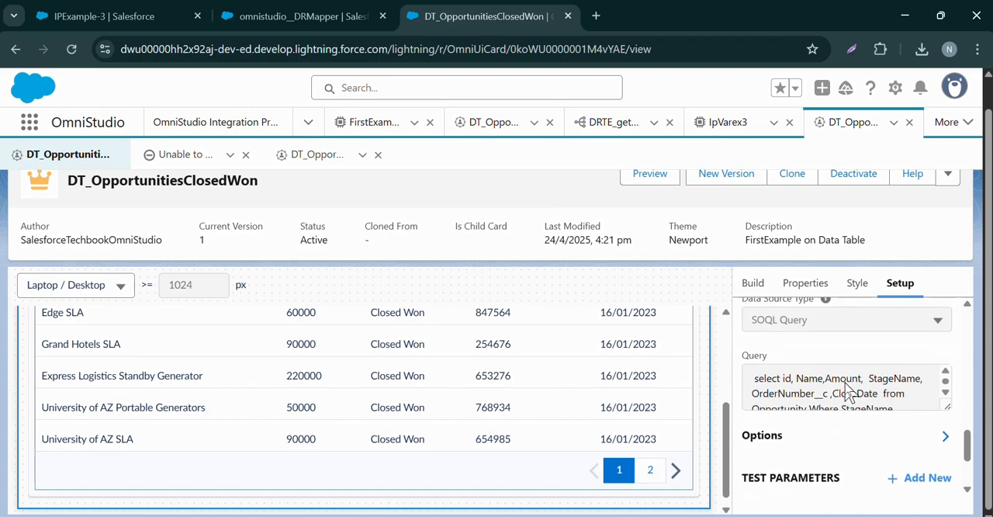
scroll(848, 390, "up", 1)
scroll(795, 361, "up", 1)
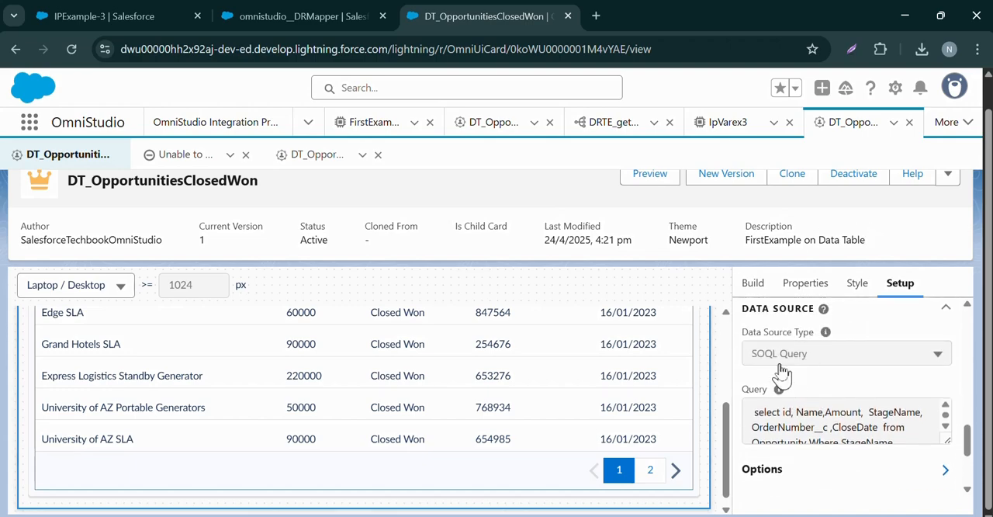
scroll(751, 303, "up", 6)
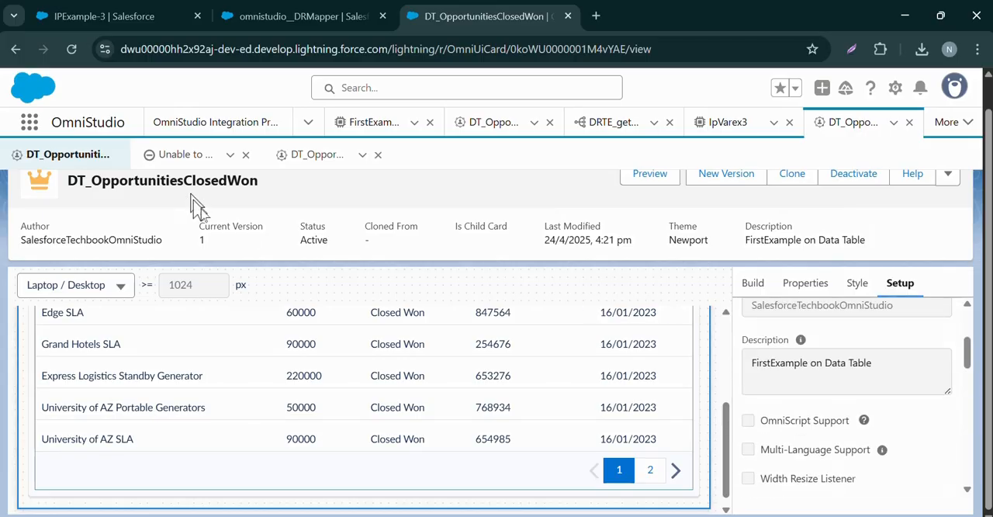
Deactivate the DT_OpportunitiesClosedWon FlexCard so its setup can be edited
left_click(851, 175)
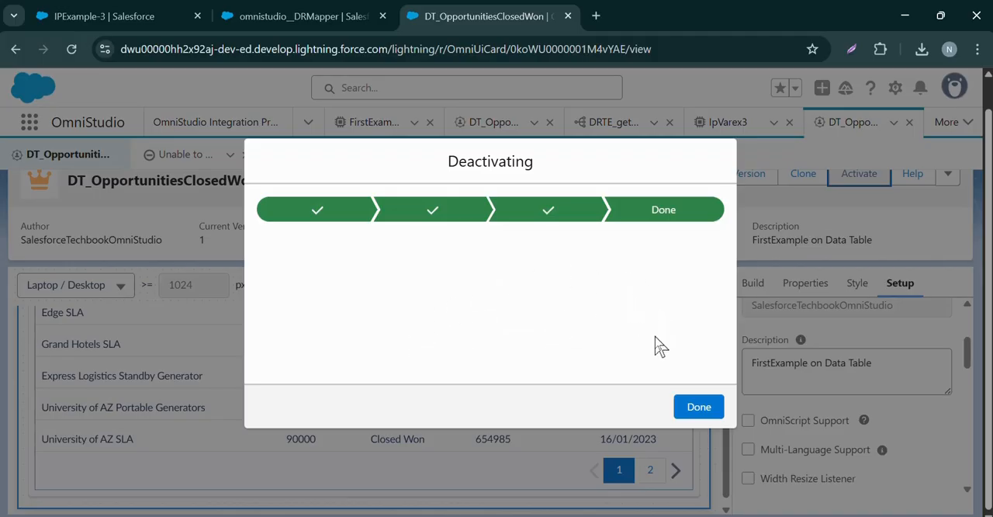
left_click(698, 407)
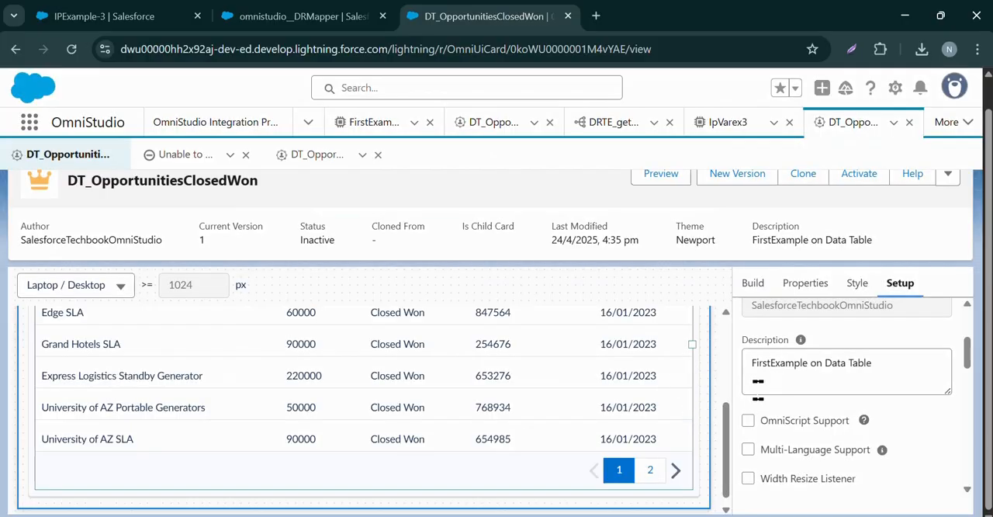
scroll(757, 388, "down", 1)
scroll(778, 338, "up", 1)
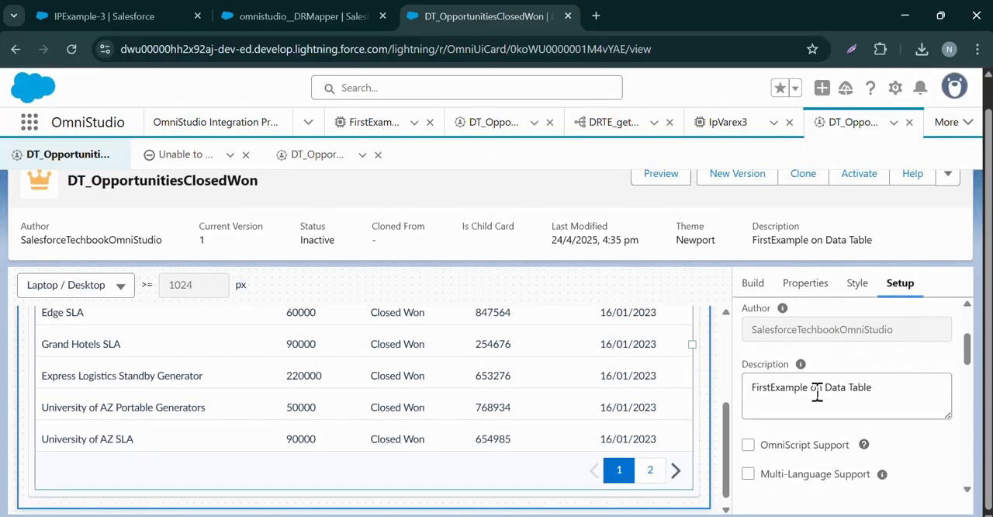
Set the FlexCard's data source type to Integration Procedures and its name to Opportunities_Datatable
scroll(819, 391, "down", 10)
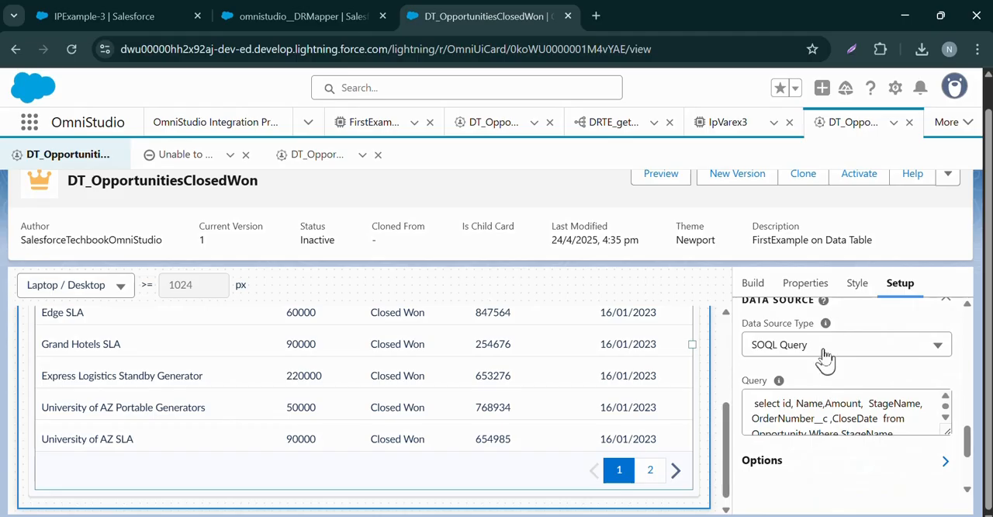
left_click(824, 349)
scroll(816, 430, "down", 3)
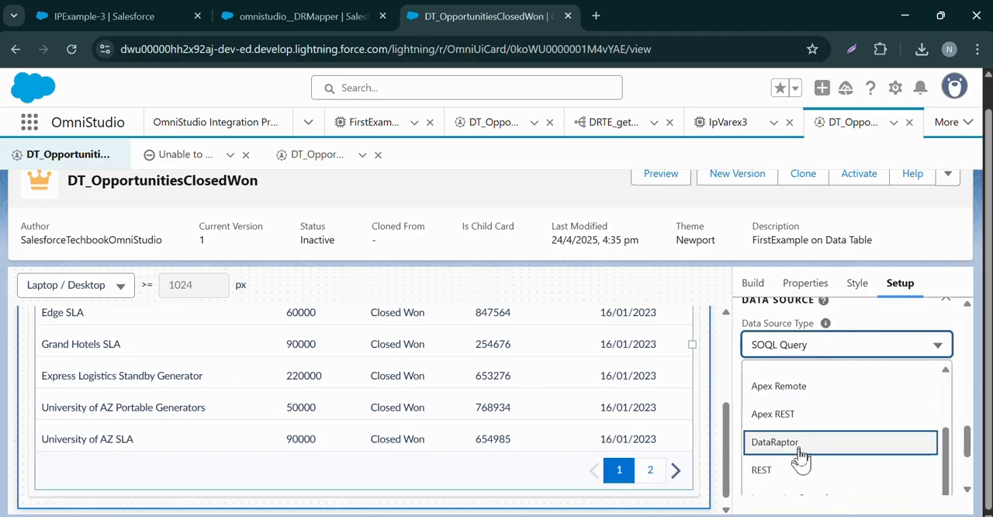
scroll(801, 458, "down", 1)
left_click(802, 451)
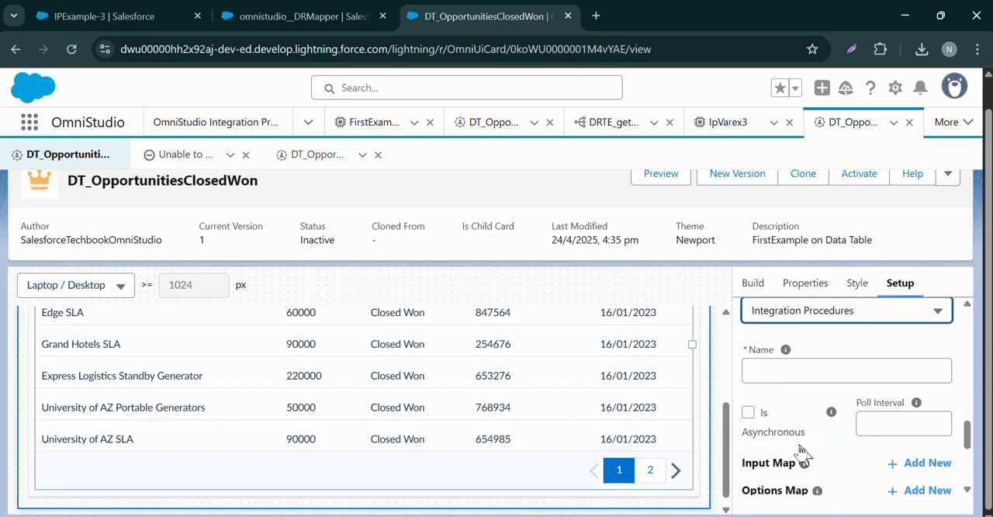
left_click(805, 372)
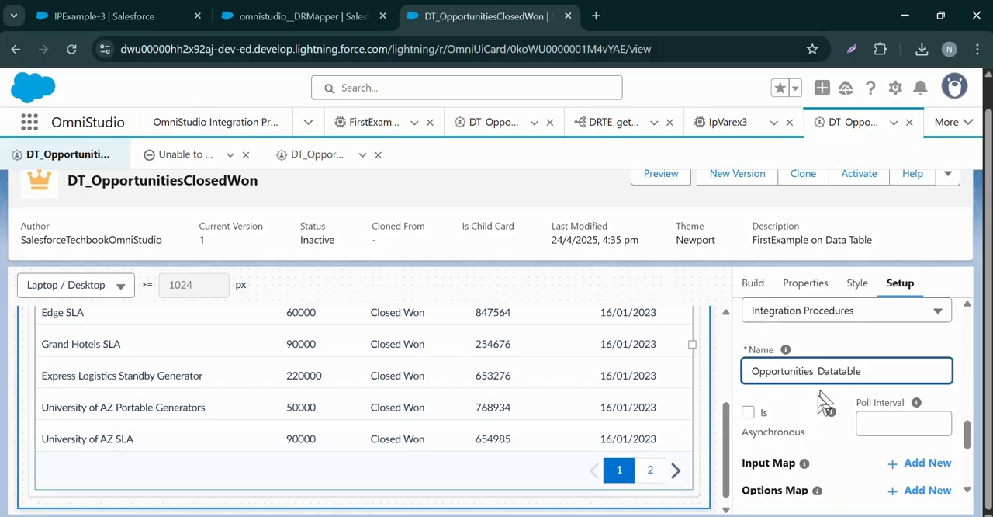
Save and fetch the integration procedure data source and review the test results as JSON
scroll(824, 401, "down", 5)
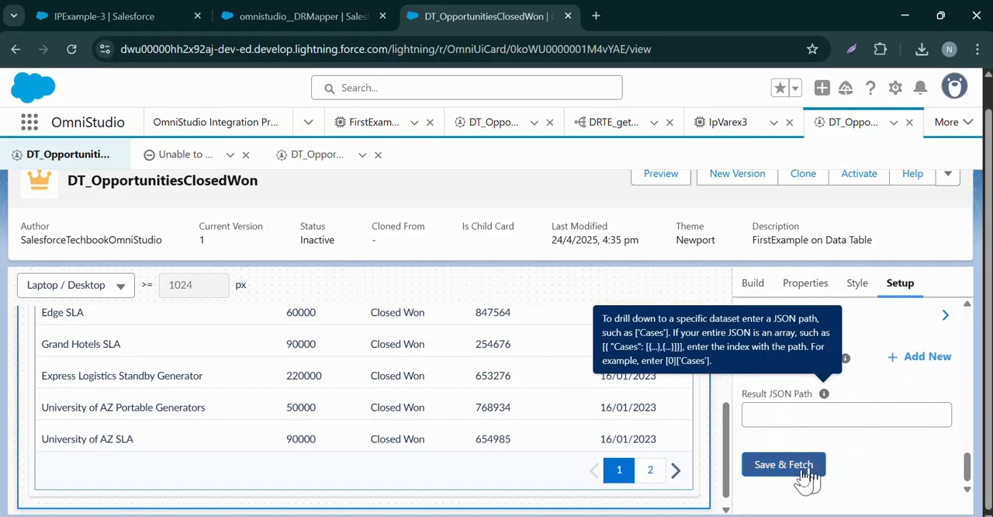
left_click(811, 468)
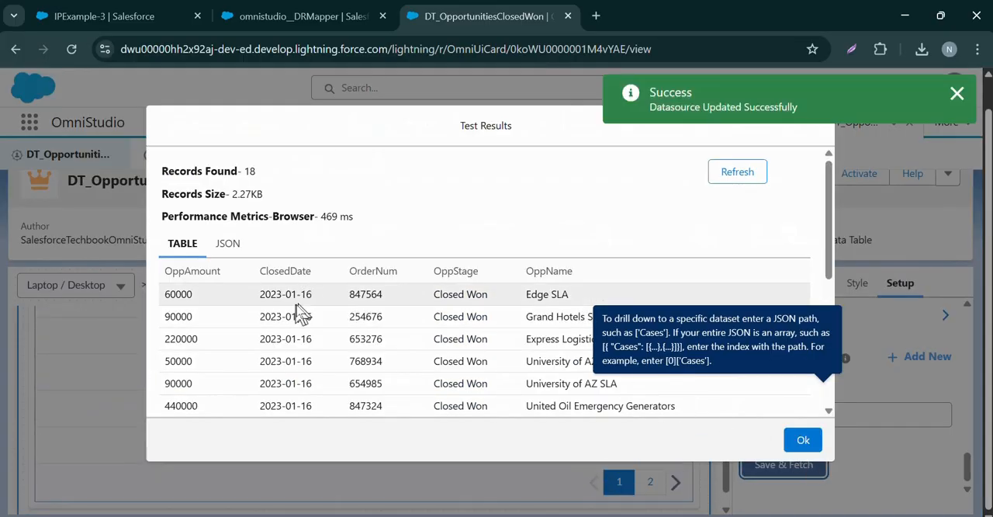
left_click(227, 243)
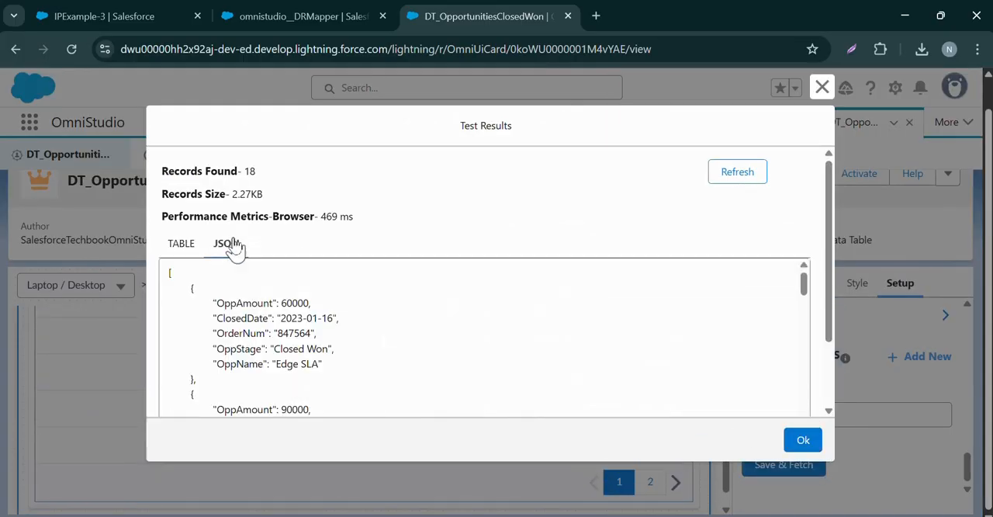
left_click(803, 440)
Open the column settings of Datatable-0 and map the Opportunity Name column to the OppName field
scroll(370, 384, "up", 3)
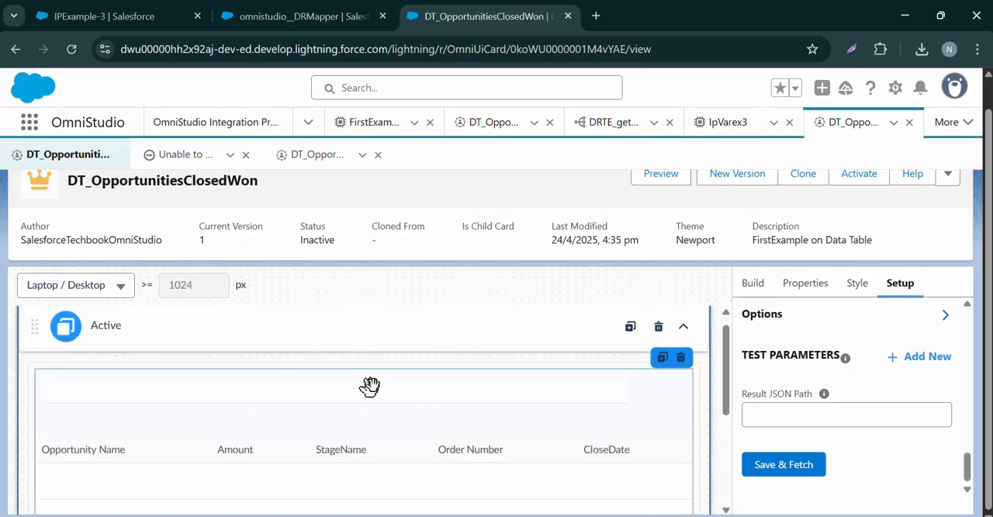
left_click(338, 433)
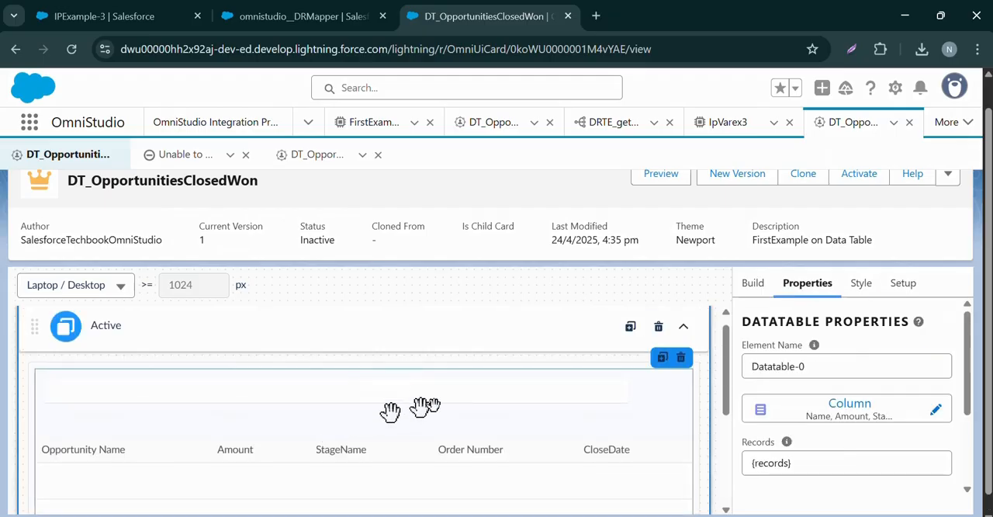
left_click(813, 412)
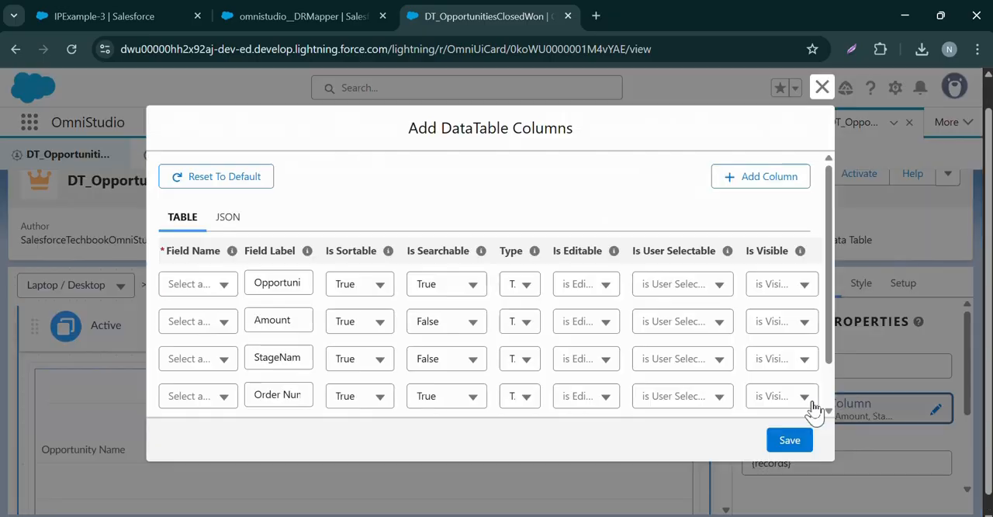
left_click(210, 289)
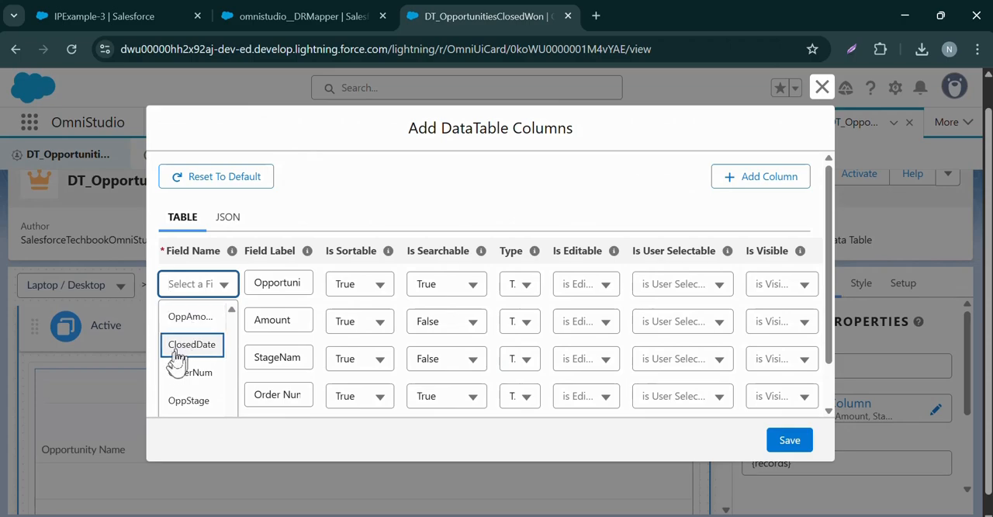
scroll(183, 362, "down", 1)
left_click(183, 378)
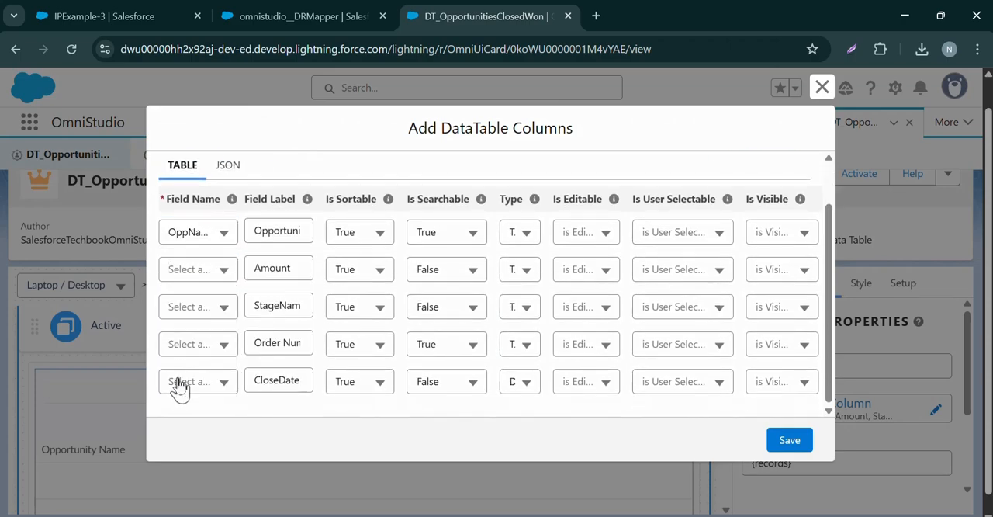
Map the datatable's Amount column to OppAmount and its StageName column to OppStage
left_click(218, 278)
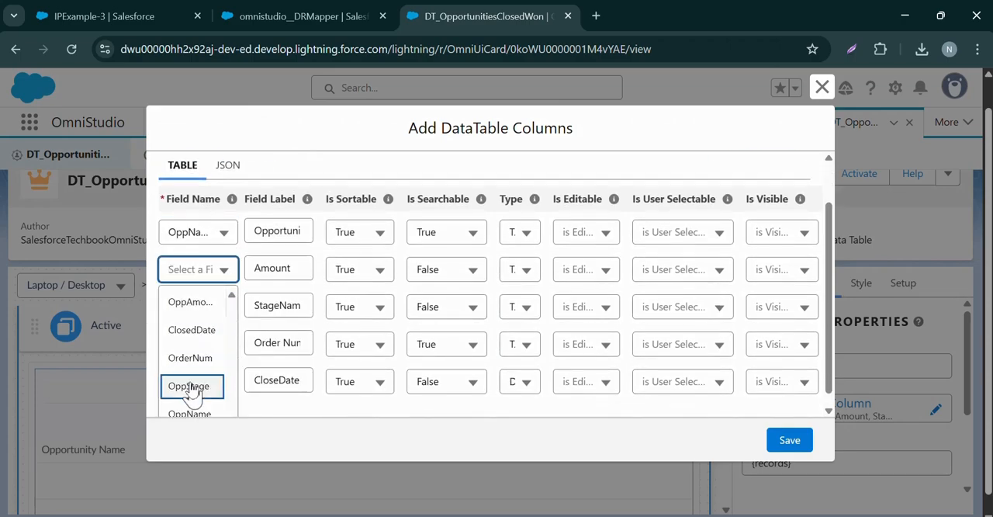
scroll(193, 411, "down", 1)
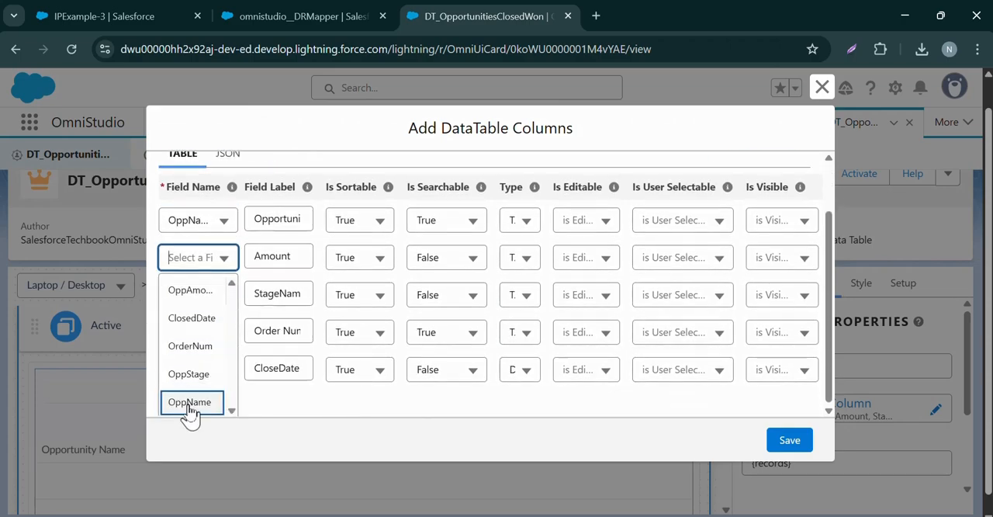
left_click(203, 296)
left_click(204, 308)
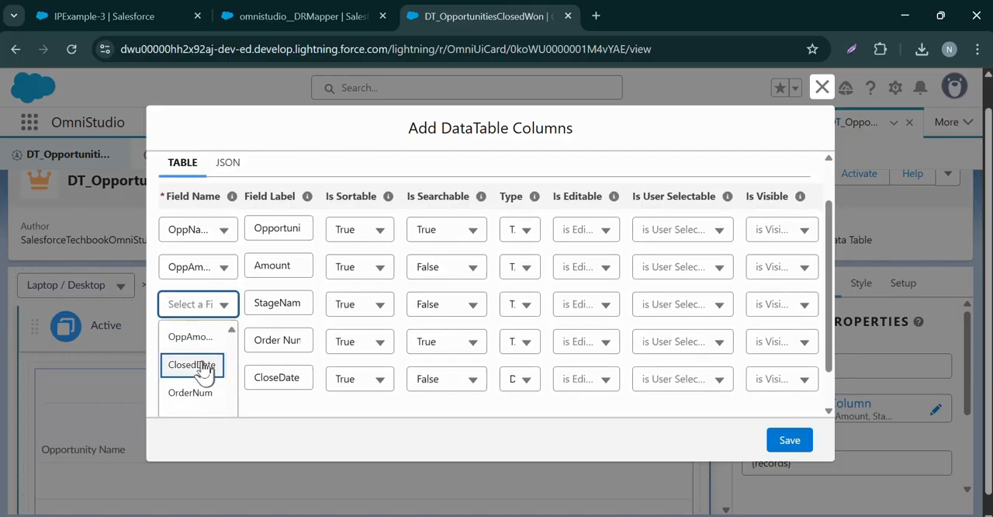
scroll(194, 380, "down", 2)
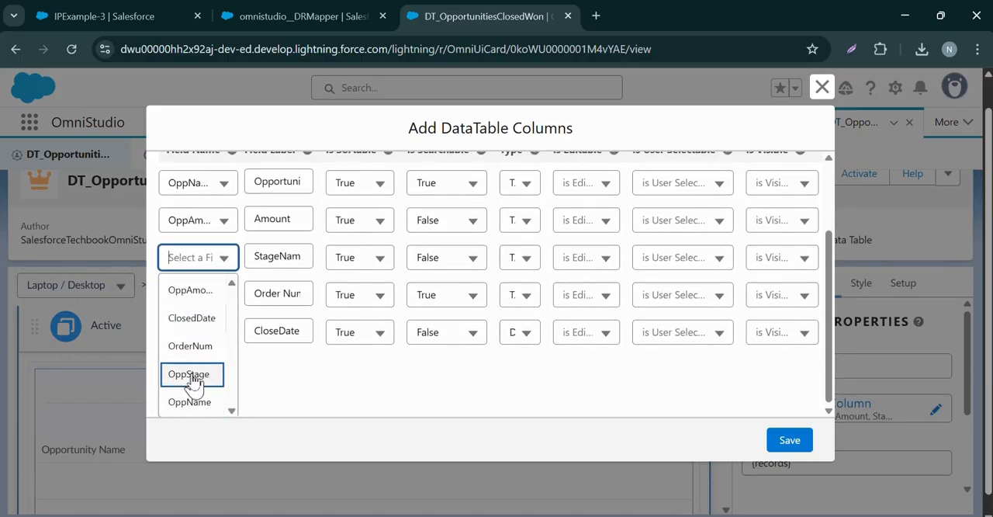
left_click(191, 374)
Map the Order Number column to OrderNum and the CloseDate column to ClosedDate, and save the datatable columns
left_click(194, 351)
scroll(206, 294, "down", 2)
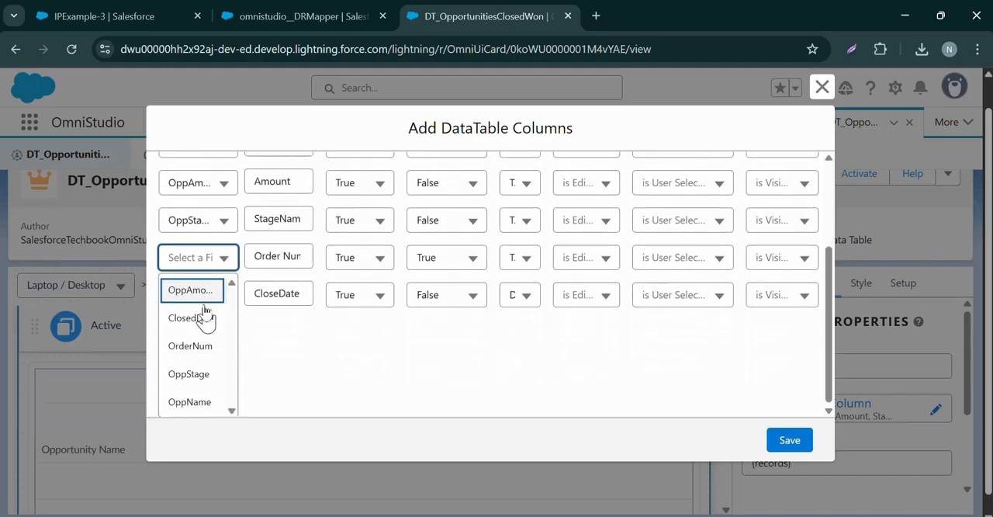
left_click(204, 347)
left_click(208, 380)
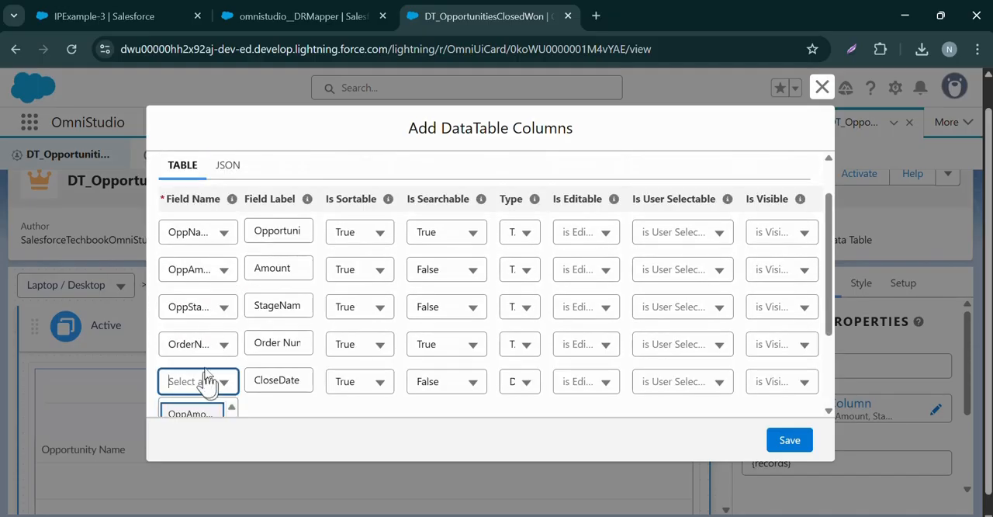
scroll(218, 357, "down", 2)
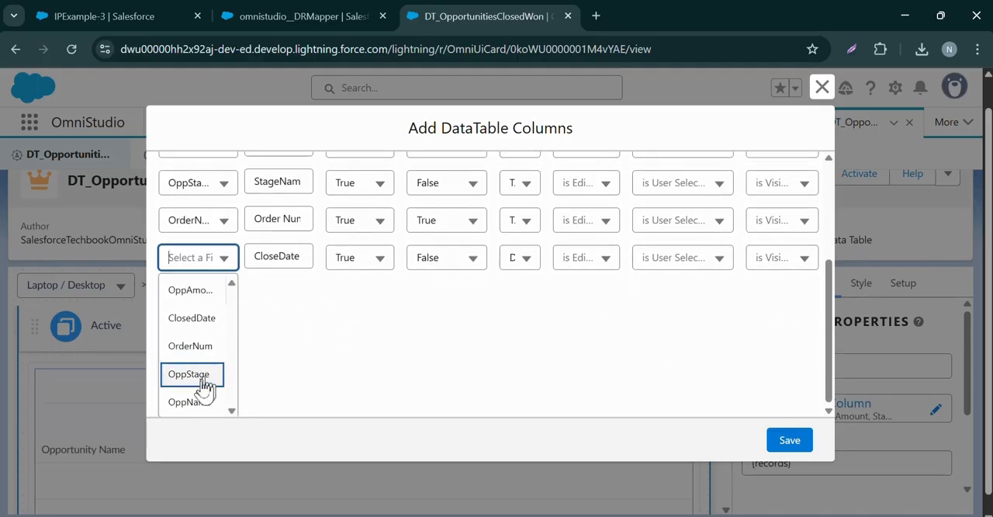
left_click(198, 320)
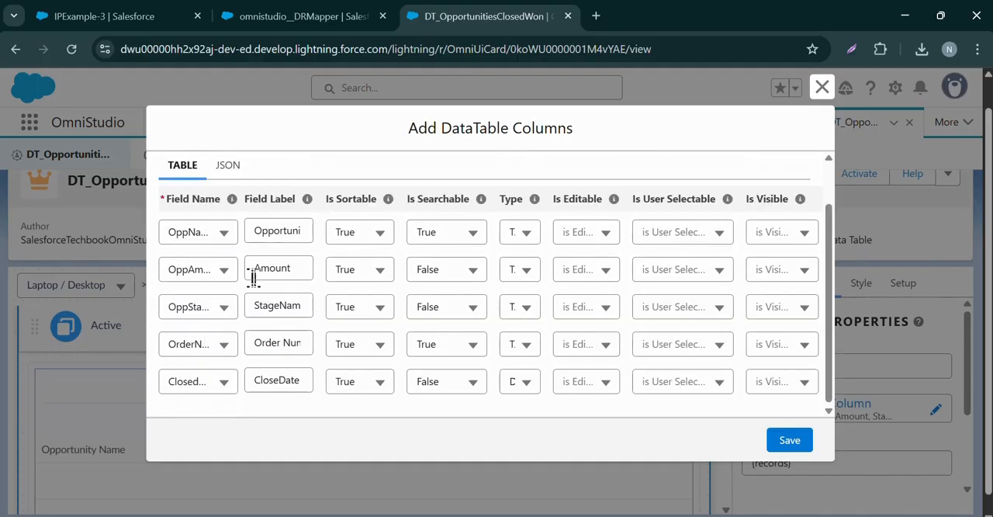
left_click(788, 443)
Activate the DT_OpportunitiesClosedWon FlexCard, viewing the Procedure Configuration of IPExample-3 in its browser tab while the card deploys
scroll(362, 374, "down", 3)
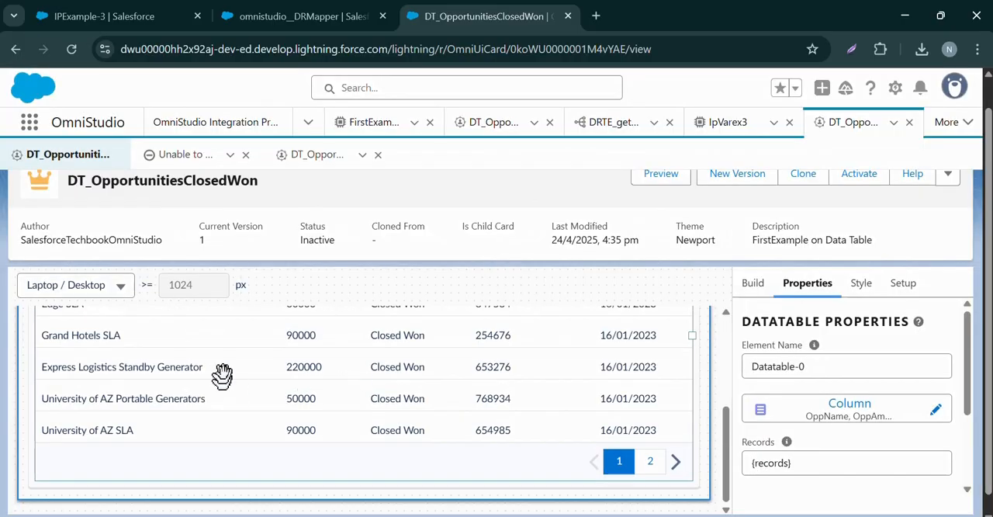
scroll(222, 375, "up", 3)
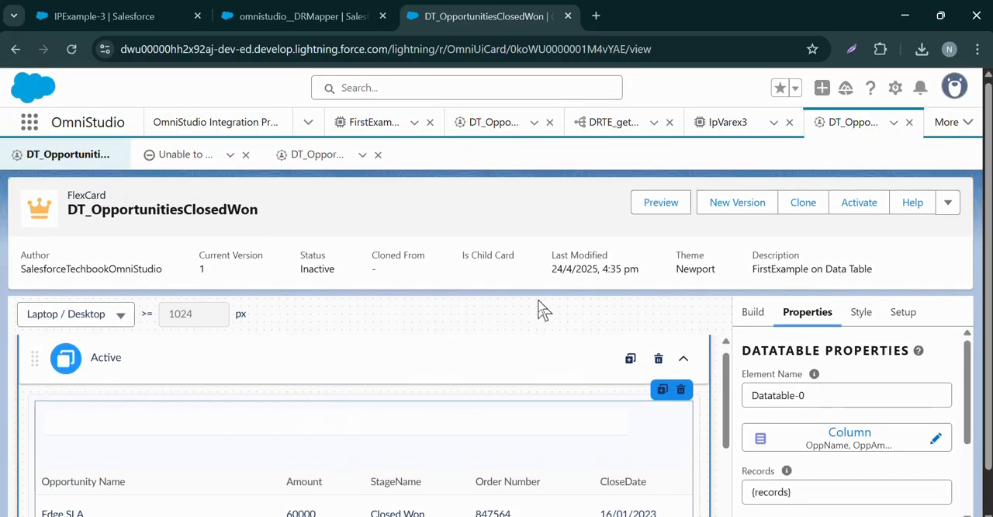
scroll(535, 306, "up", 1)
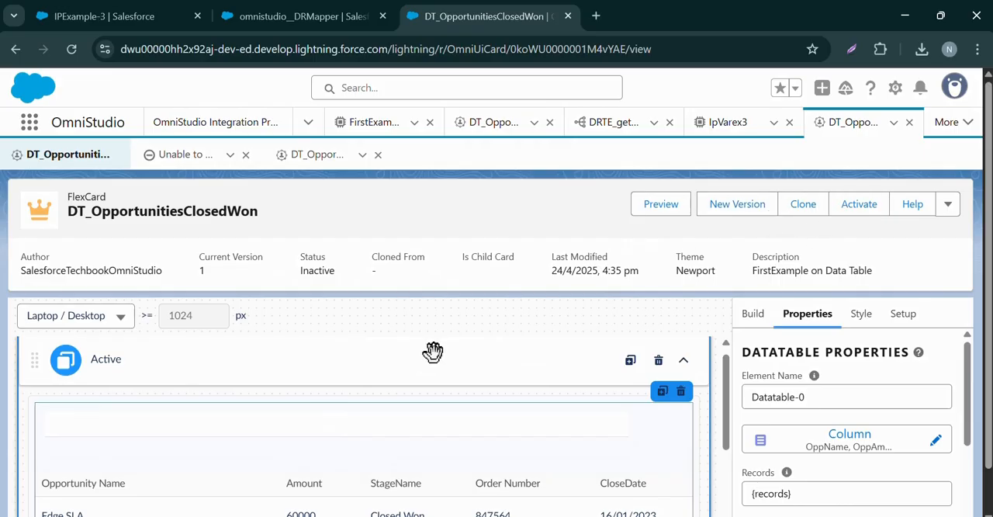
scroll(419, 357, "down", 3)
scroll(372, 387, "up", 3)
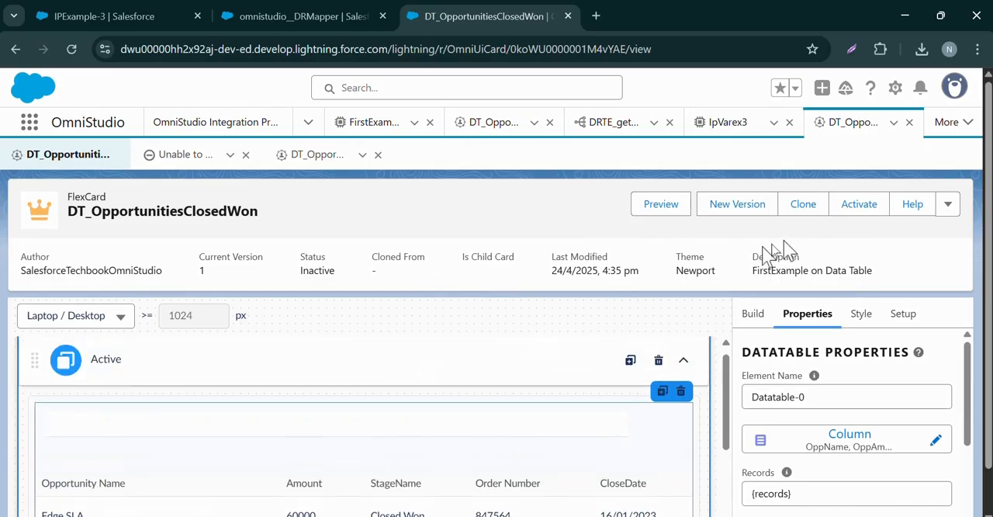
left_click(860, 206)
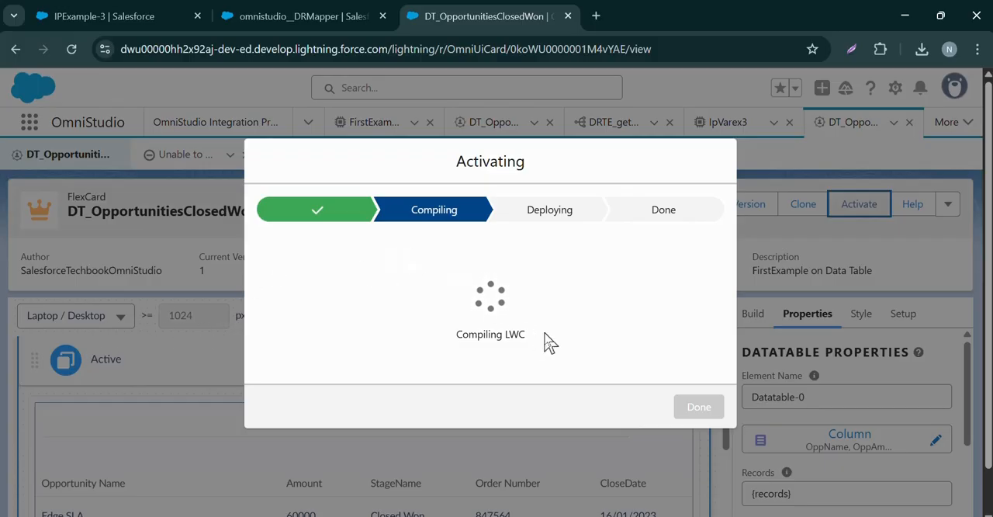
left_click(155, 16)
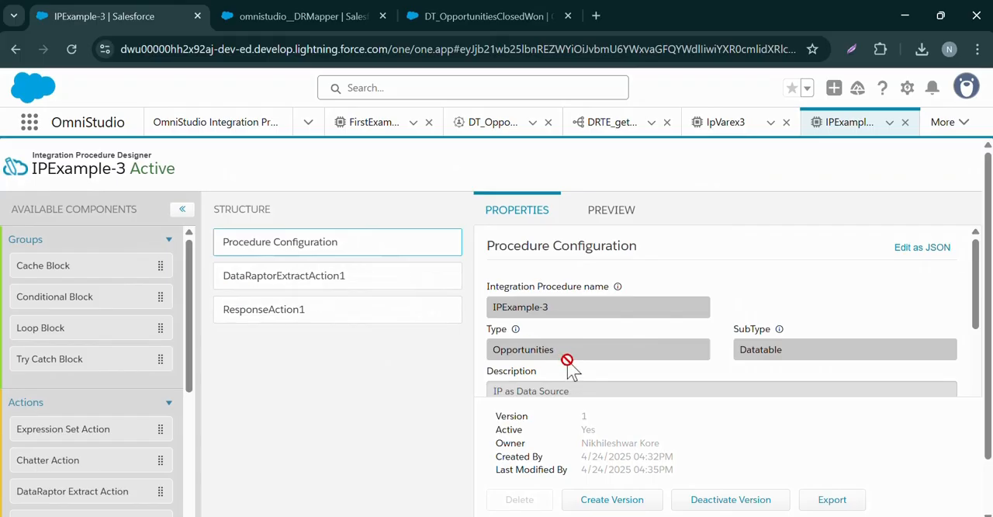
scroll(569, 367, "down", 10)
left_click(438, 15)
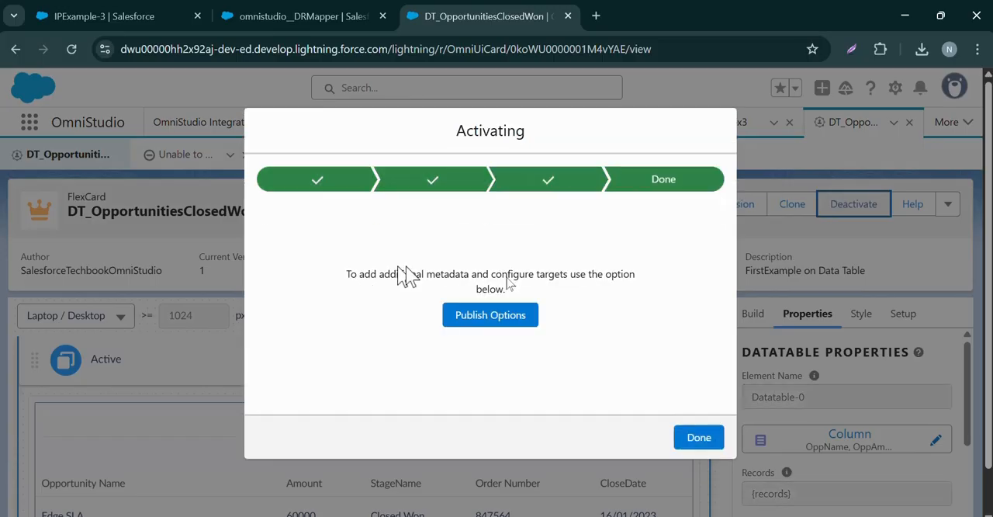
left_click(686, 434)
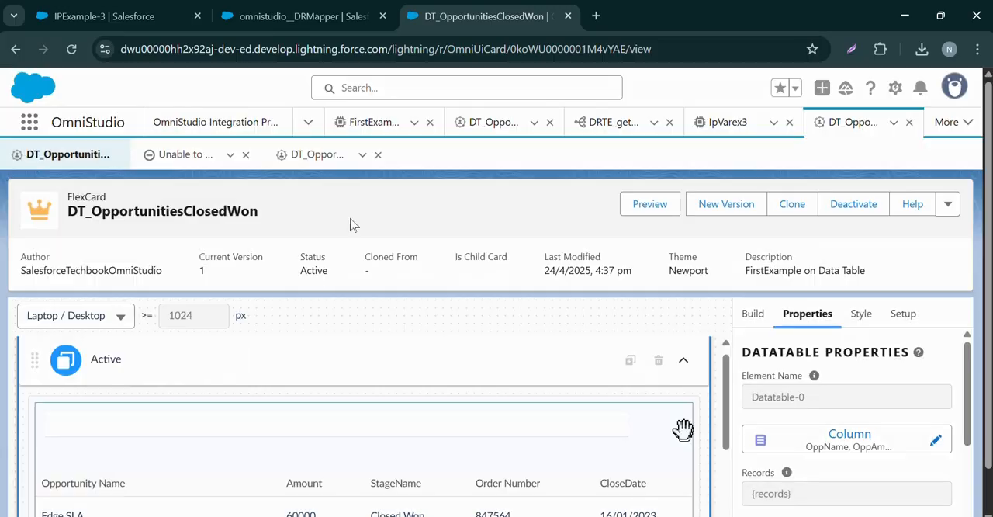
Switch to the Sales app and open its OmniStudio Examples page
left_click(33, 129)
type("sa")
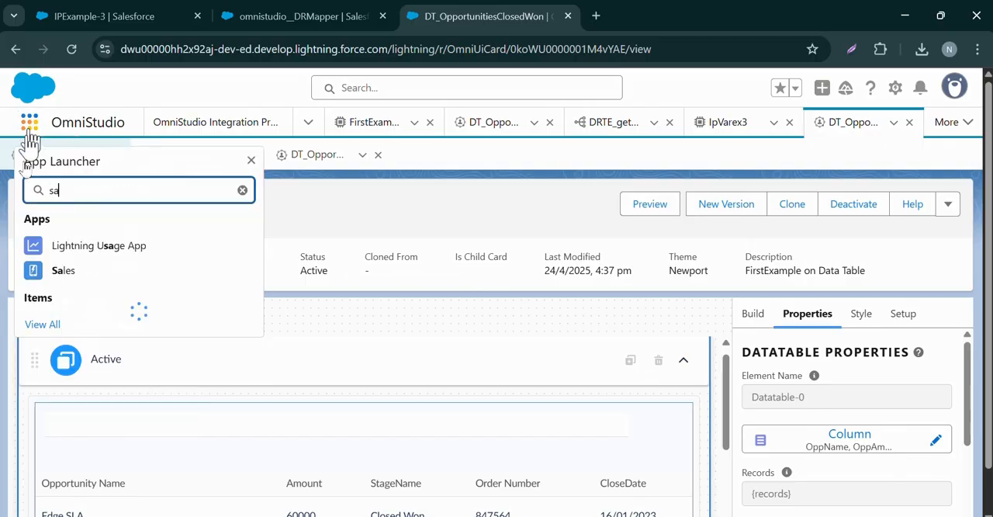
left_click(58, 277)
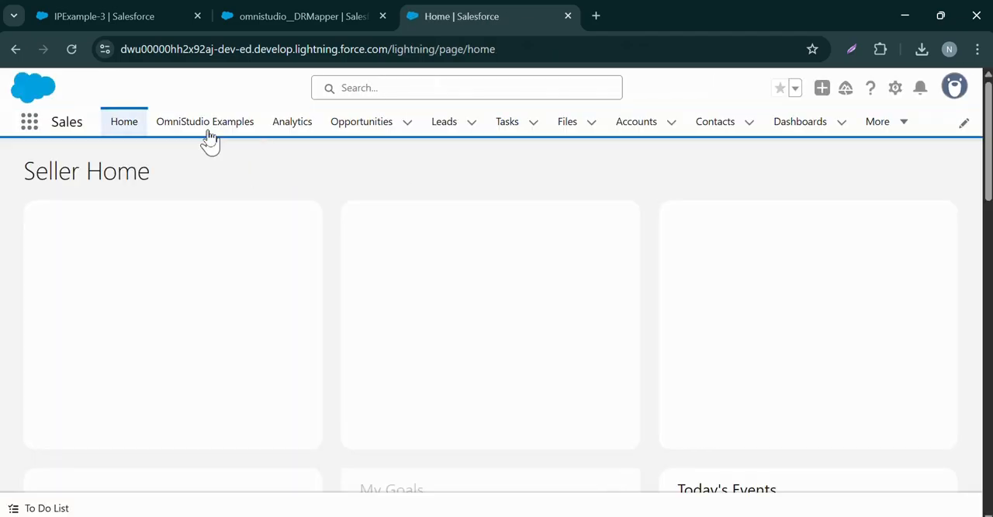
left_click(209, 138)
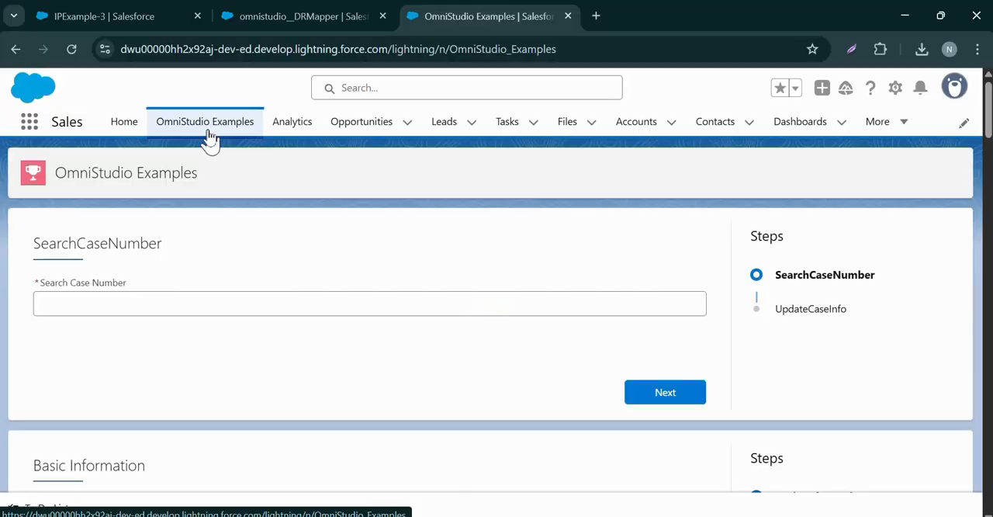
Find the closed-won opportunities datatable at the end of the page and go through its records up to page 4
scroll(196, 262, "down", 7)
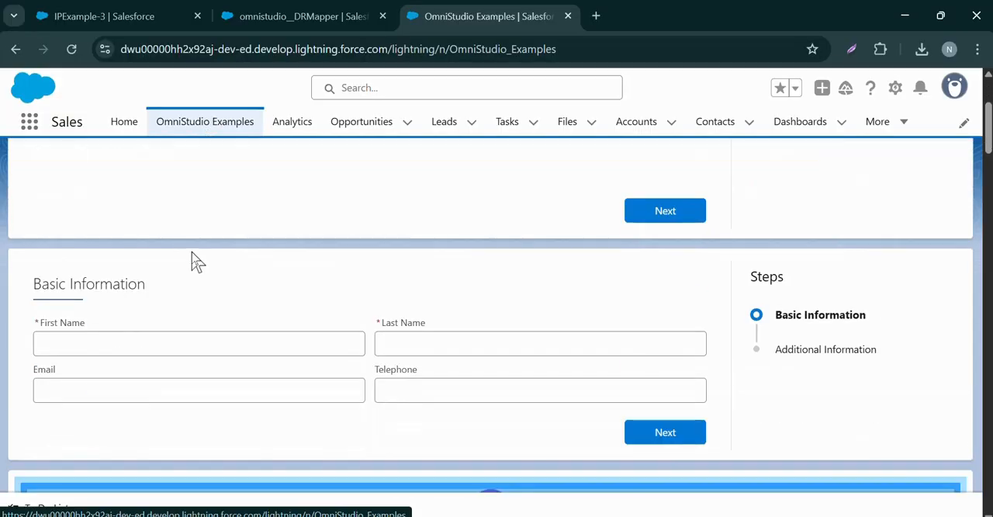
scroll(196, 262, "down", 1)
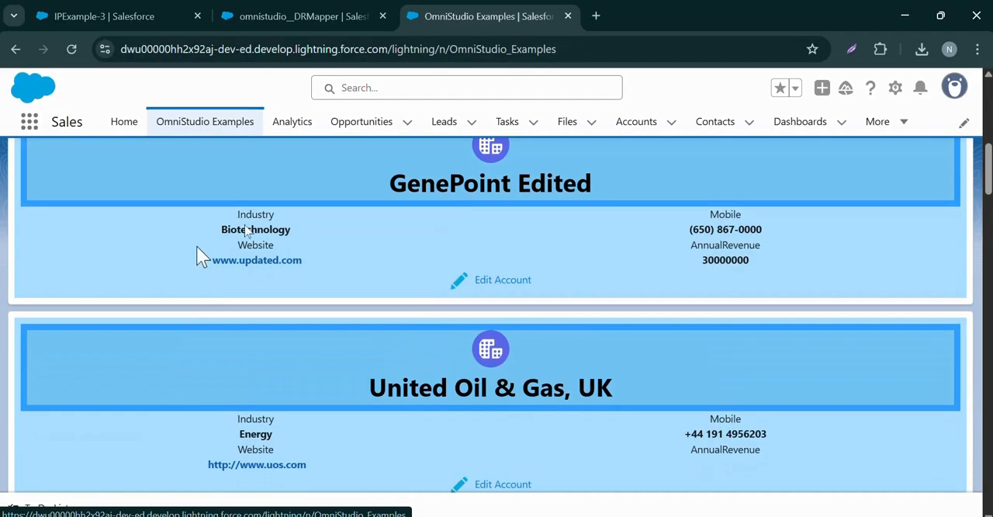
left_click_drag(987, 175, 987, 489)
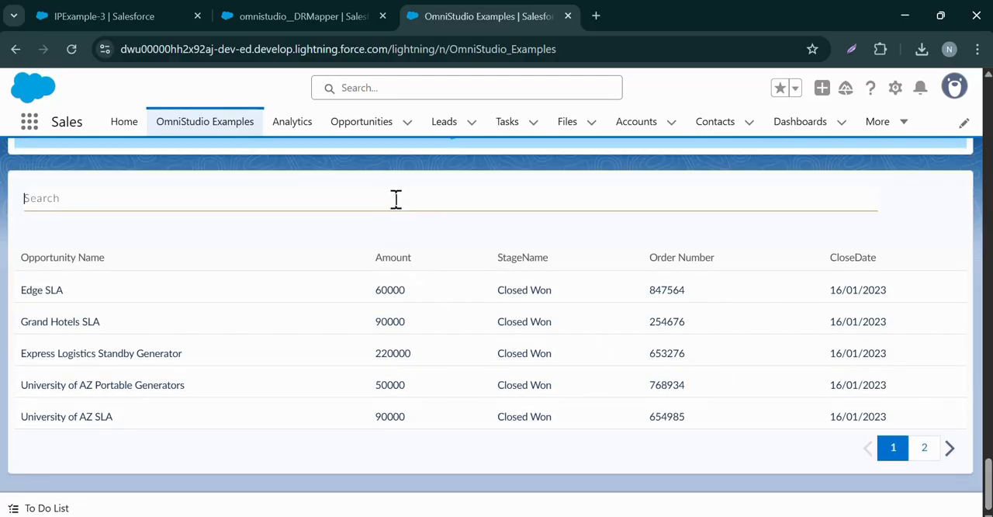
left_click(926, 448)
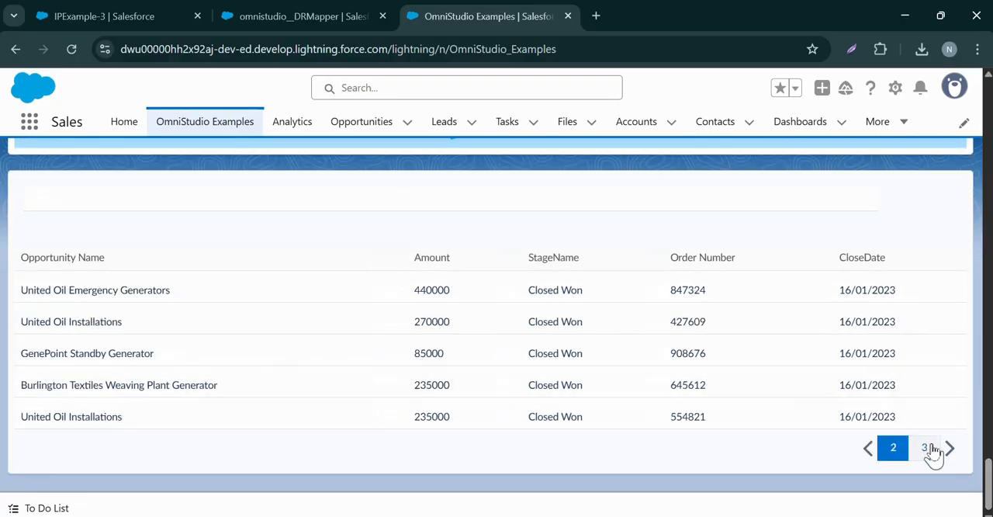
left_click(925, 448)
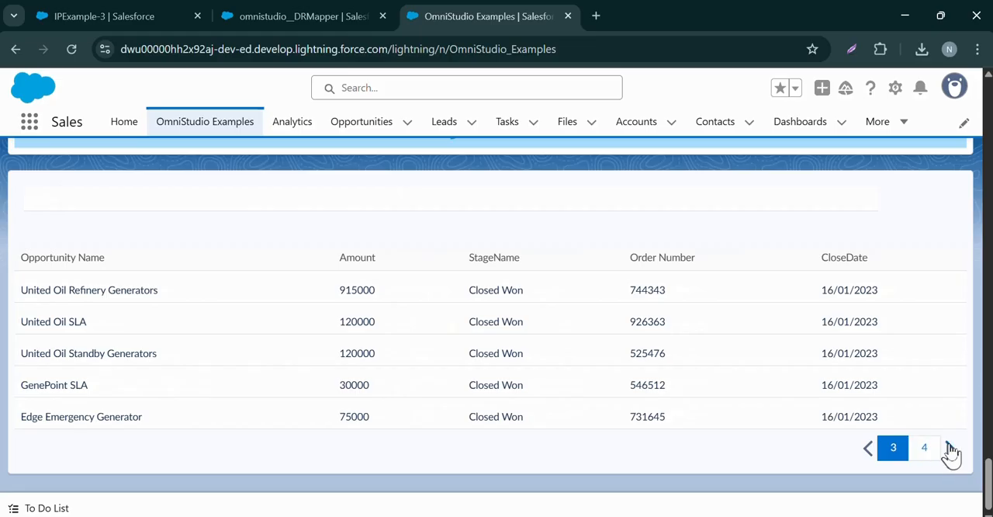
left_click(949, 449)
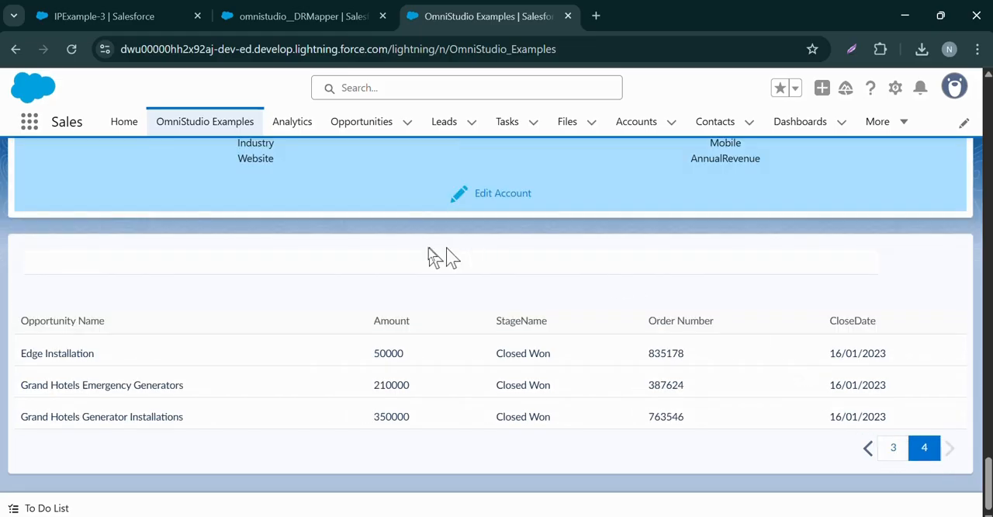
left_click(365, 259)
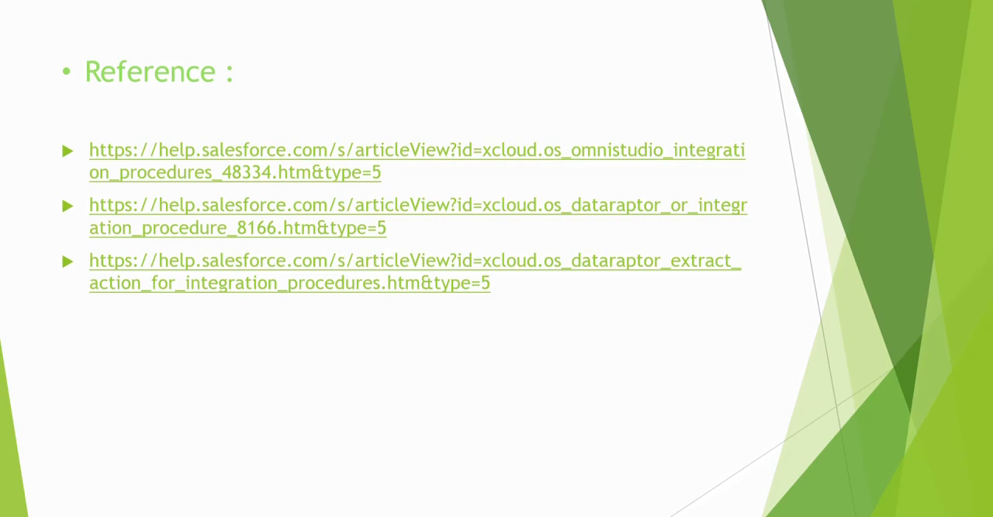
key("Right")
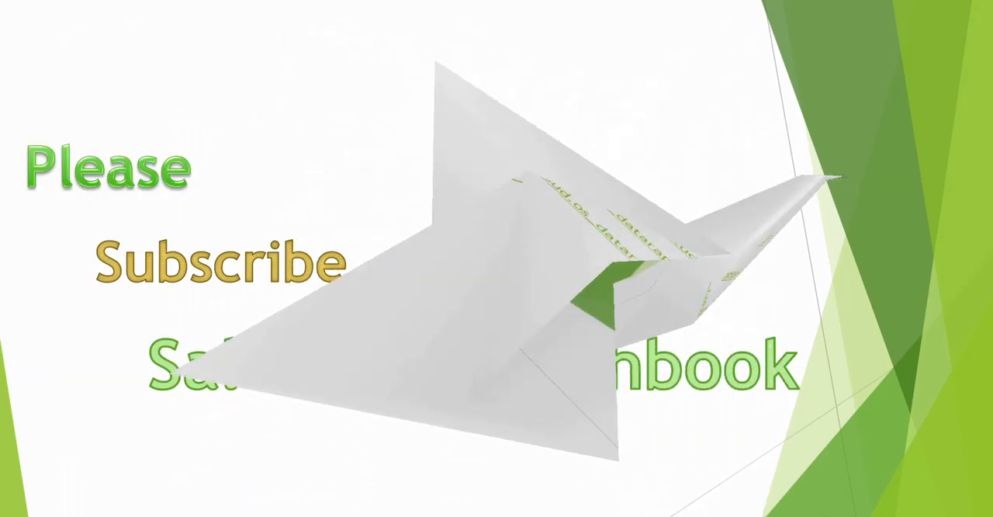